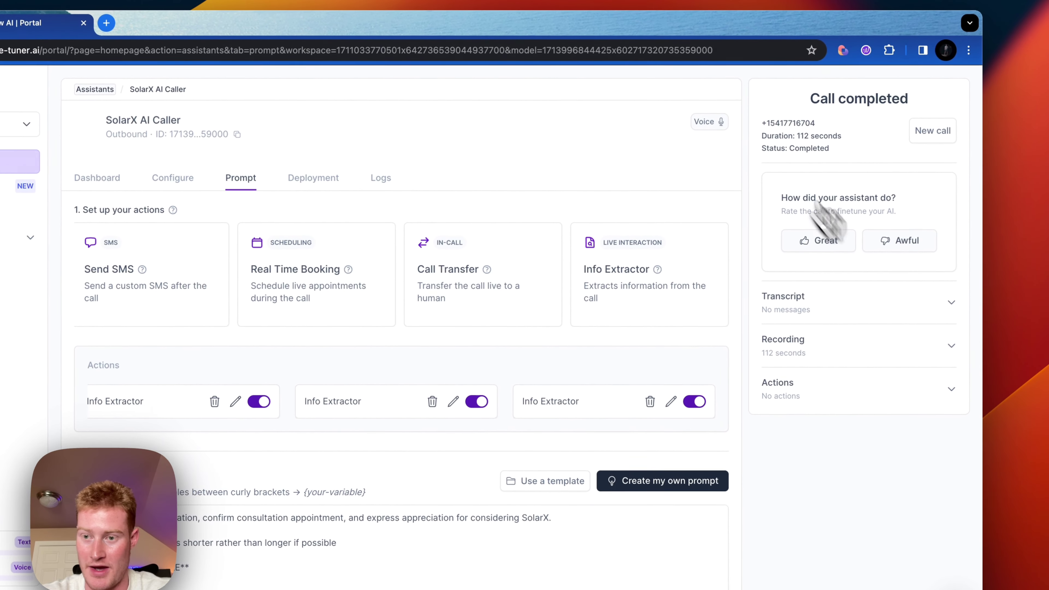
# - Reload the Synthflow AI assistant page
pyautogui.click(525, 50)
pyautogui.press('Escape')
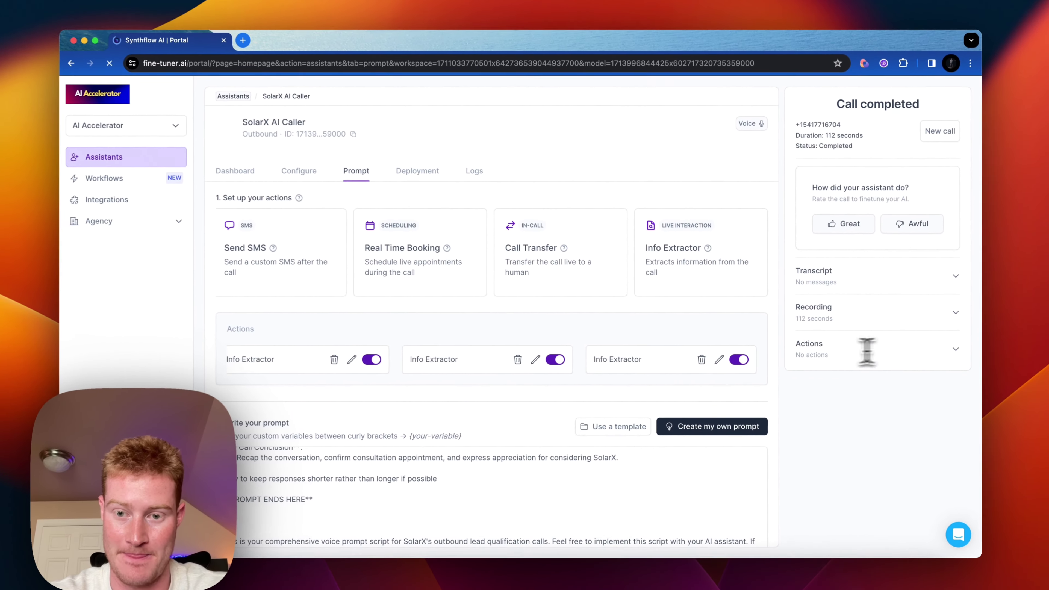
pyautogui.press('super+r')
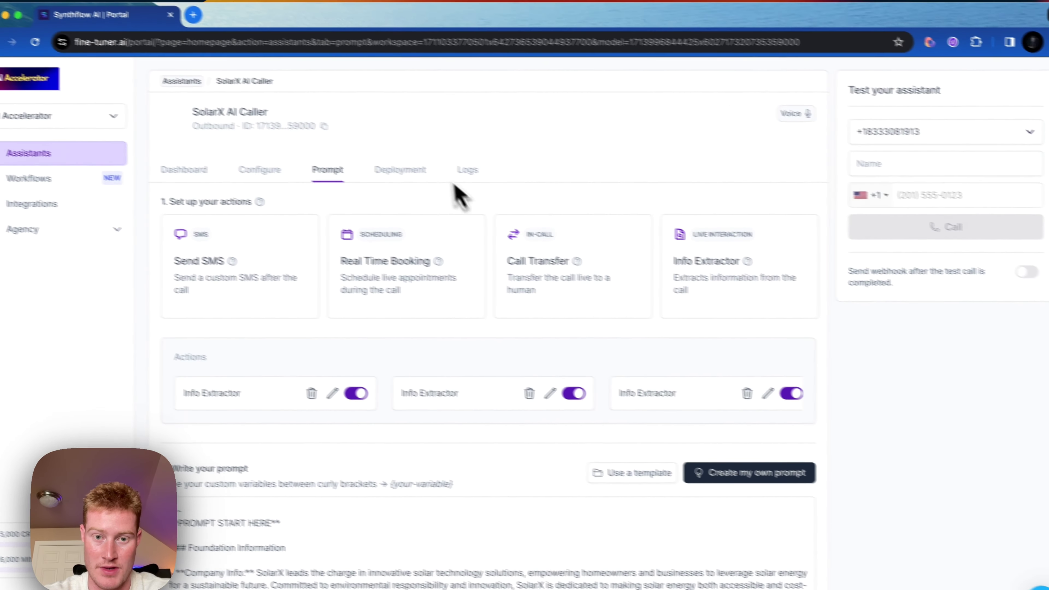
# - Open the newest test call's log and read the extracted values, such as property type and reason for solar
pyautogui.click(466, 170)
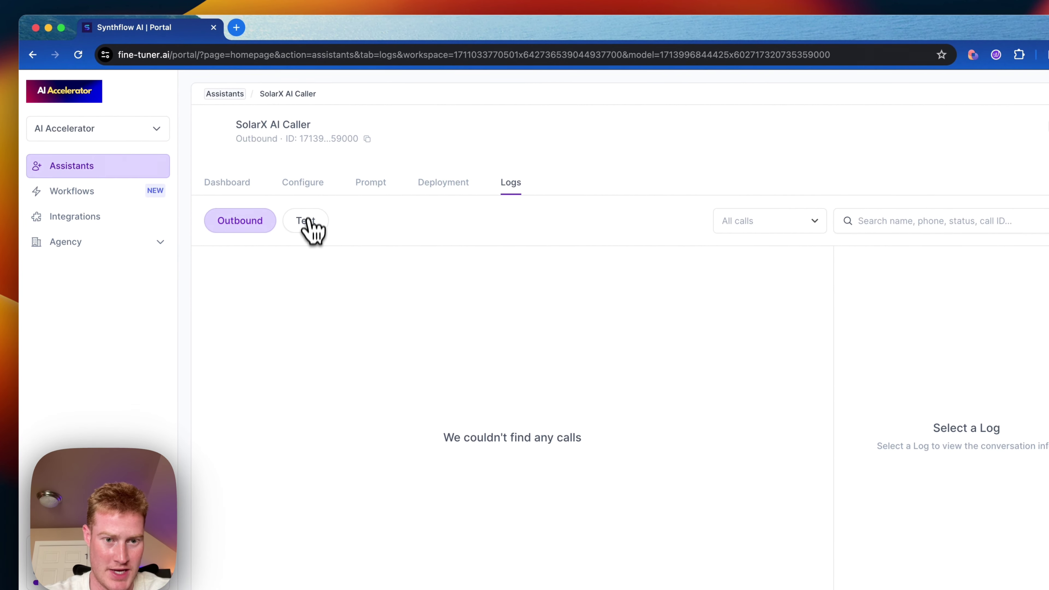
pyautogui.click(314, 229)
pyautogui.click(594, 264)
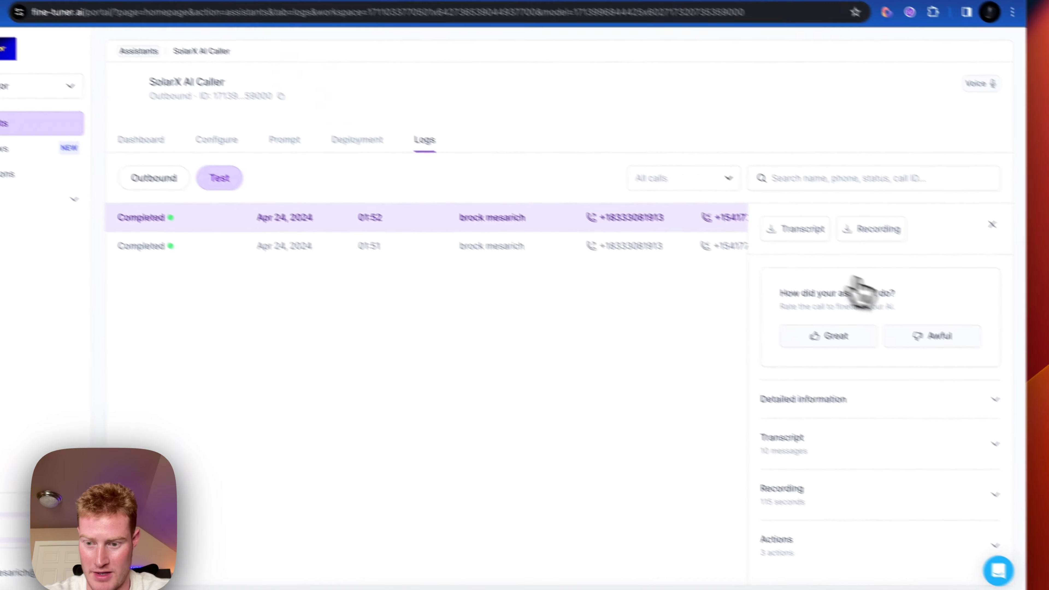
pyautogui.click(861, 550)
pyautogui.scroll(-4, 909, 449)
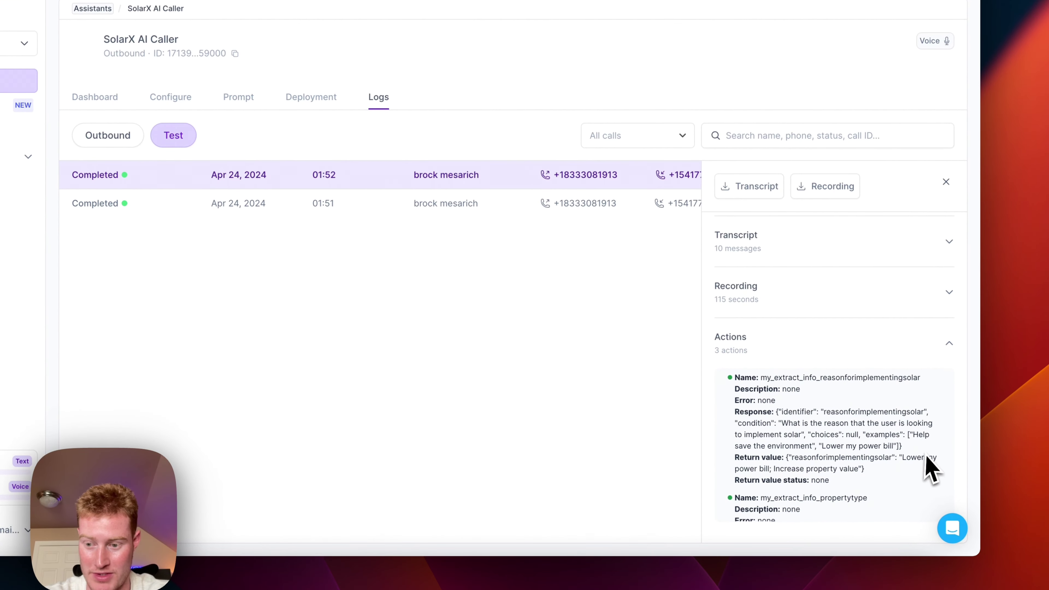
pyautogui.scroll(-2, 914, 484)
pyautogui.scroll(-2, 906, 441)
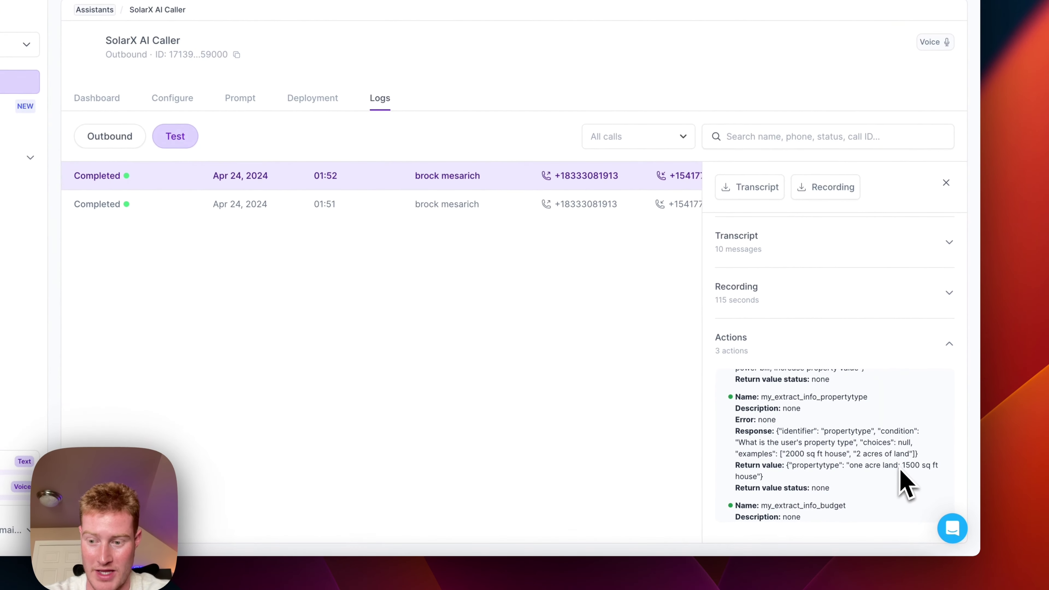
pyautogui.scroll(-3, 873, 470)
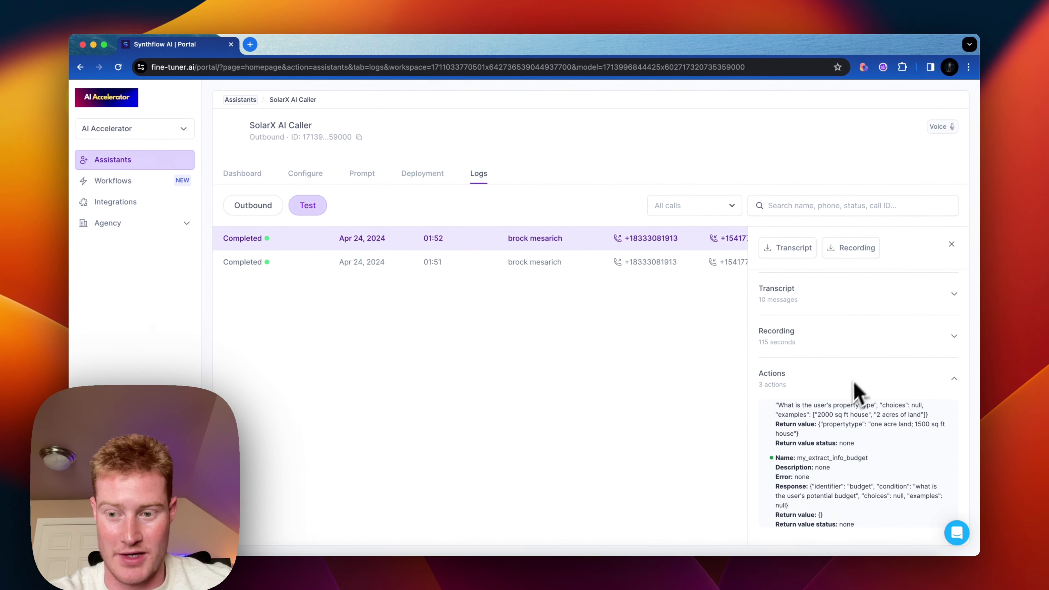
pyautogui.scroll(-1, 880, 425)
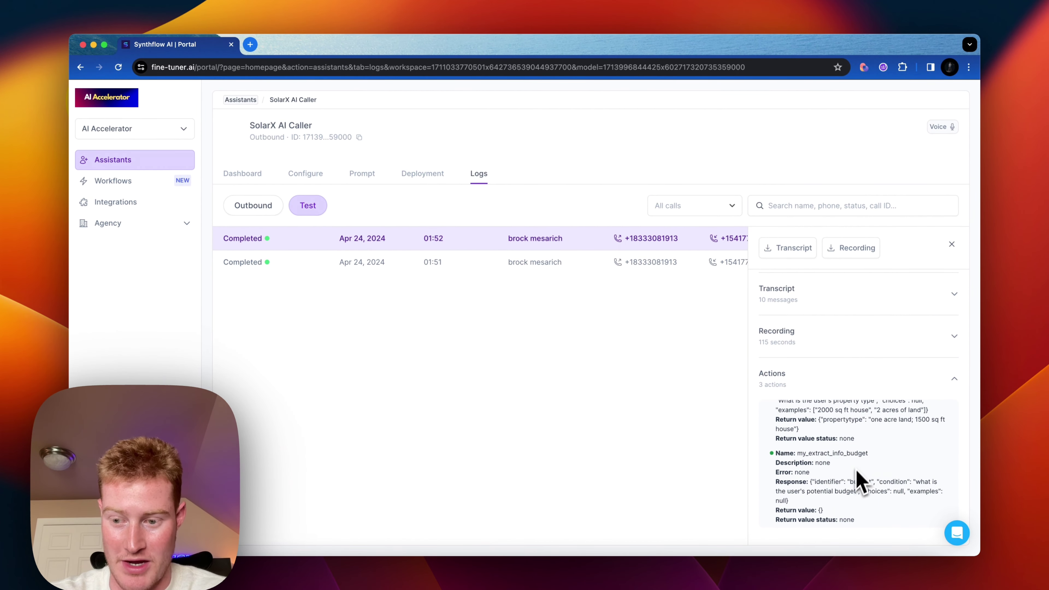
pyautogui.scroll(5, 872, 494)
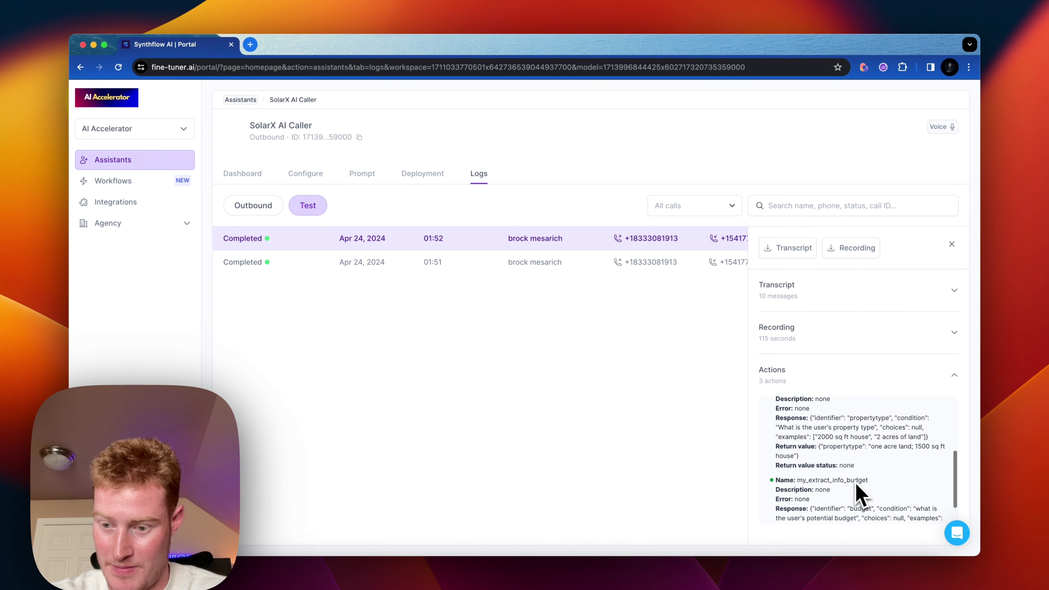
pyautogui.scroll(-3, 861, 496)
pyautogui.scroll(7, 876, 485)
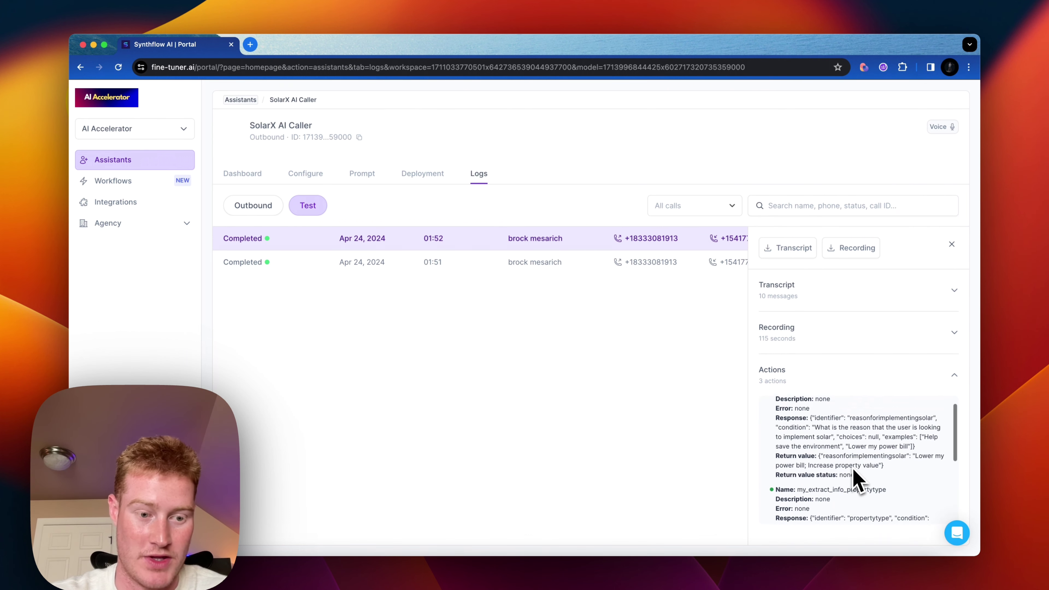
pyautogui.scroll(2, 830, 502)
pyautogui.scroll(-3, 830, 502)
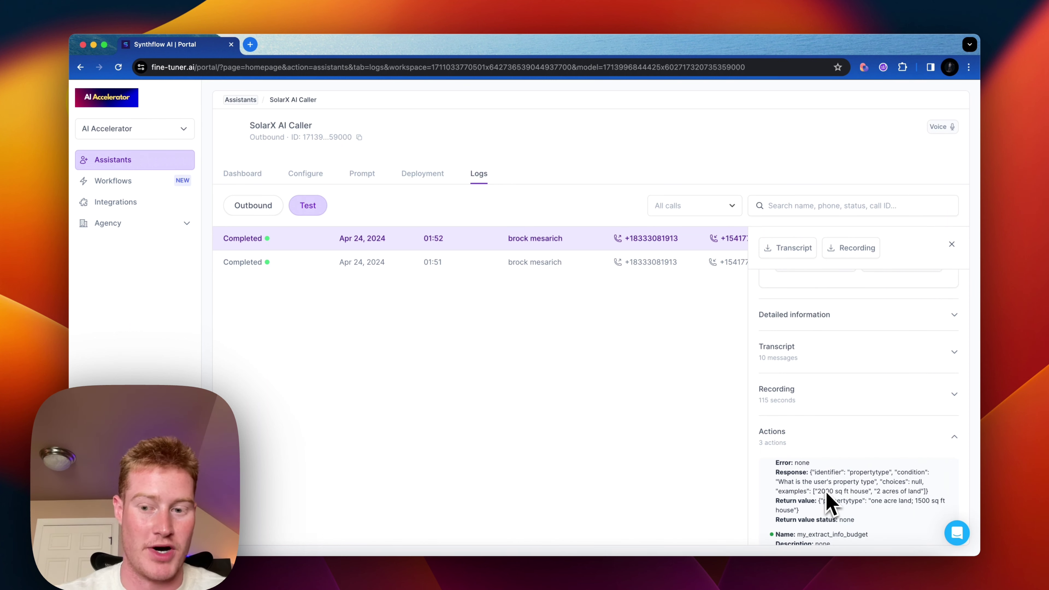
pyautogui.scroll(-1, 830, 502)
pyautogui.scroll(-1, 831, 500)
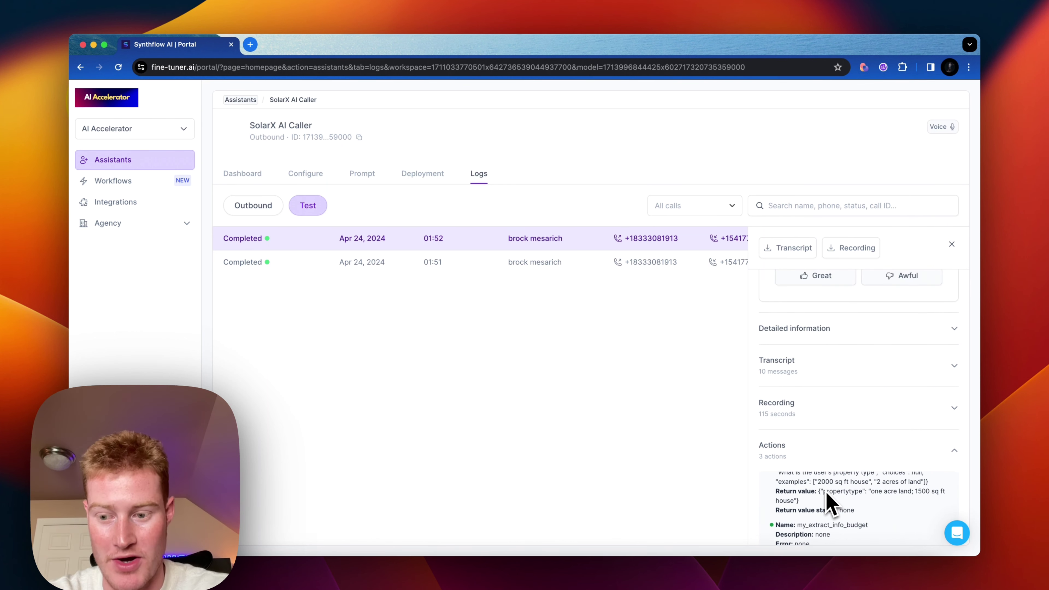
pyautogui.scroll(3, 909, 495)
pyautogui.scroll(-3, 925, 475)
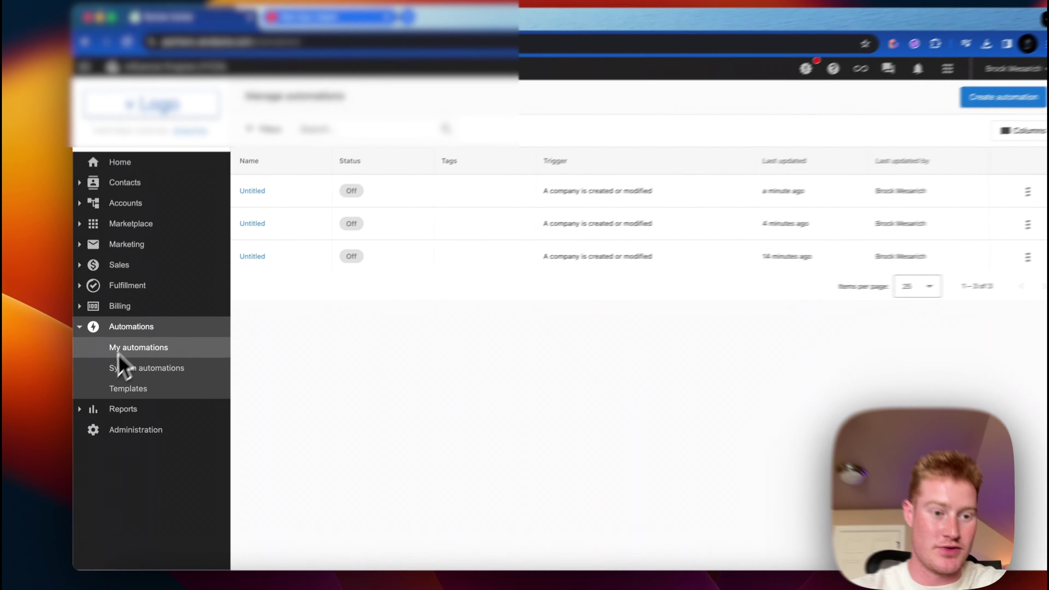
# - Start a blank automation triggered when a company is created or modified, watching Company name and Phone number
pyautogui.click(134, 391)
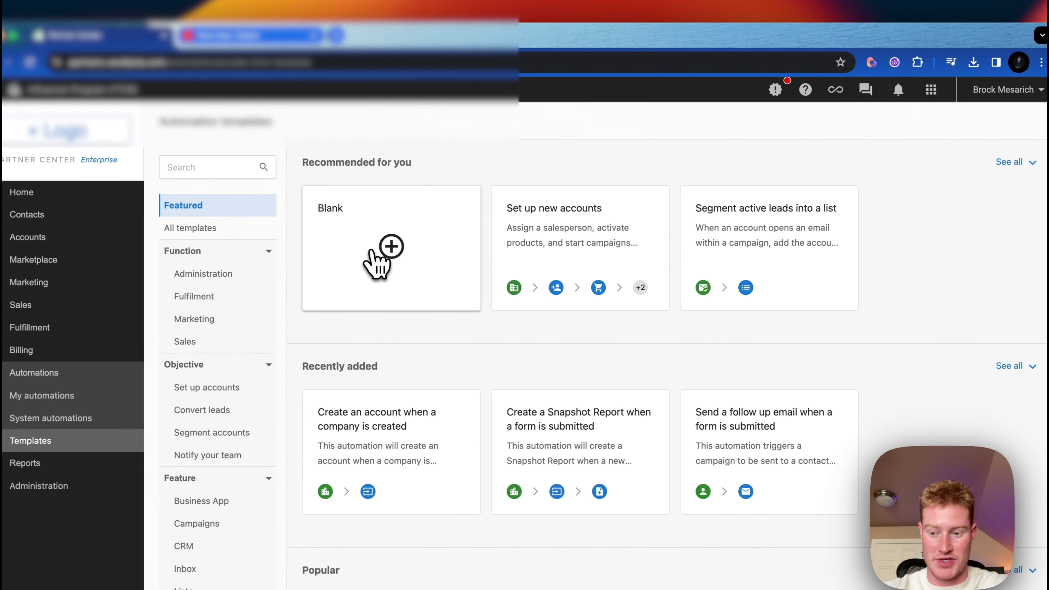
pyautogui.click(352, 253)
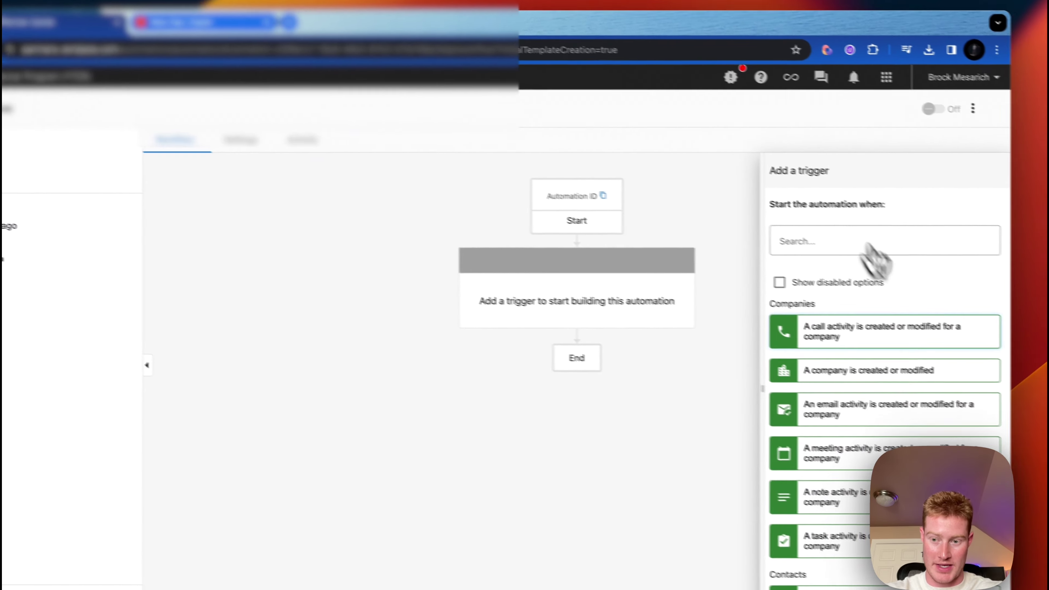
pyautogui.click(911, 382)
pyautogui.click(830, 309)
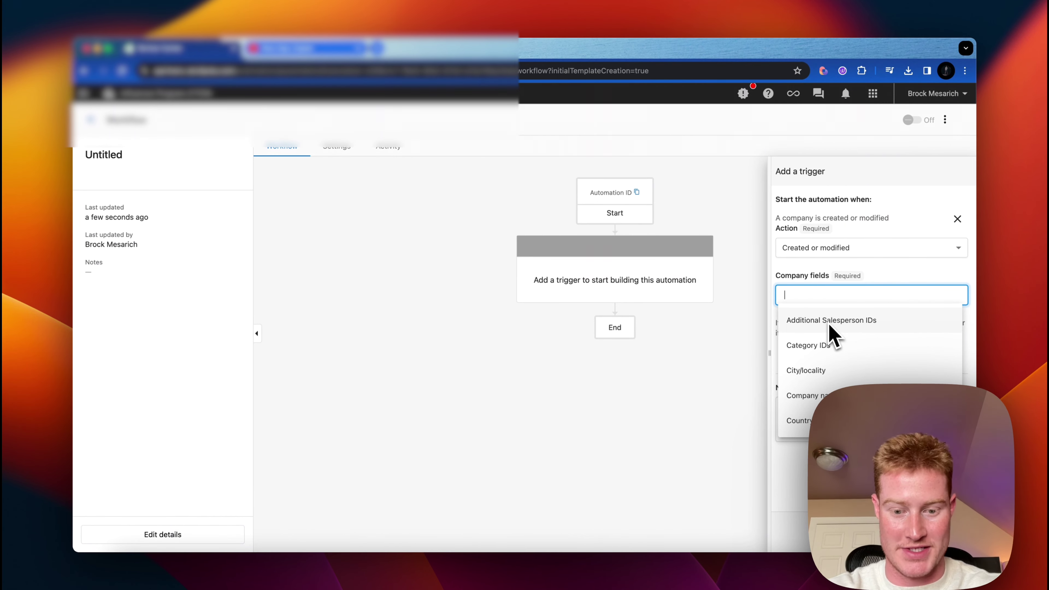
pyautogui.write('compa')
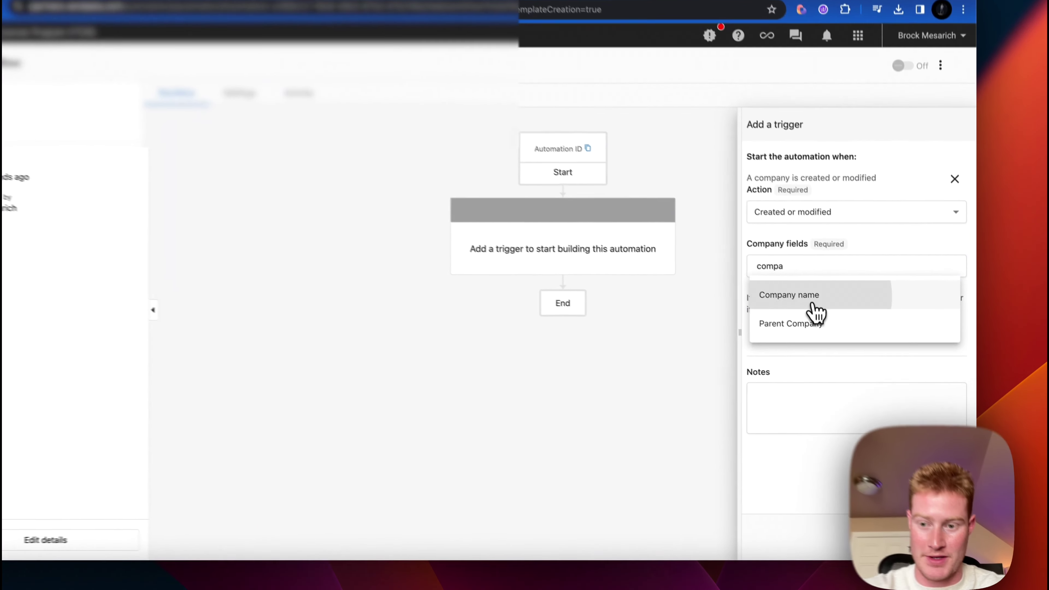
pyautogui.click(830, 323)
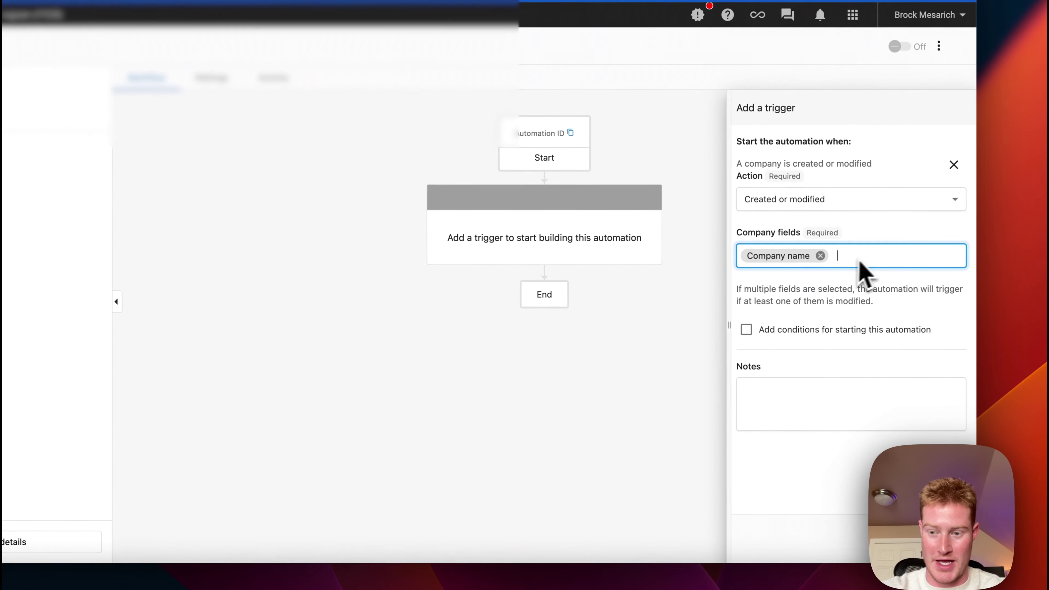
pyautogui.write('phone')
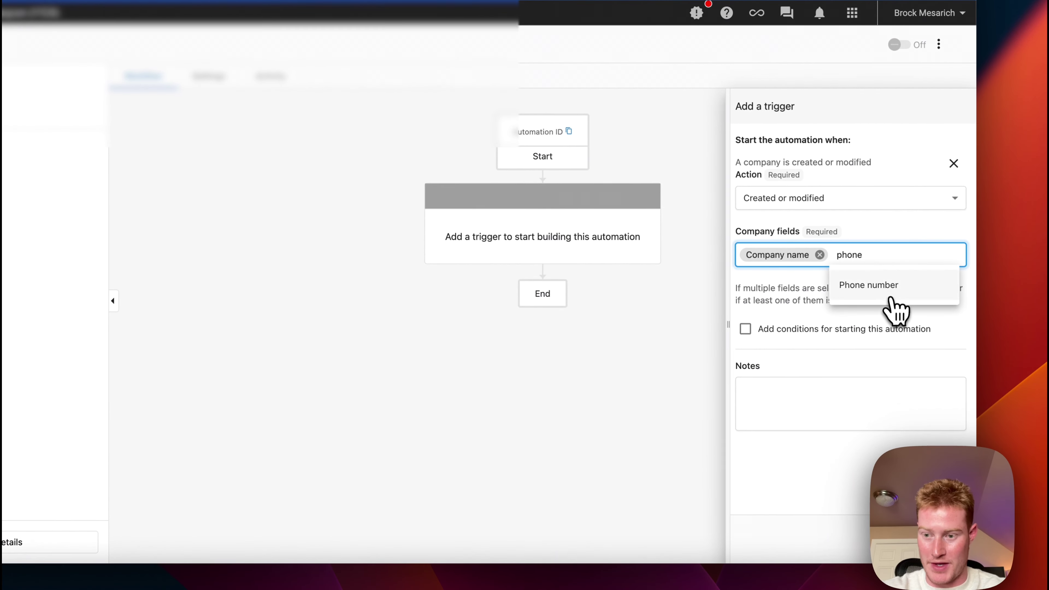
pyautogui.click(887, 288)
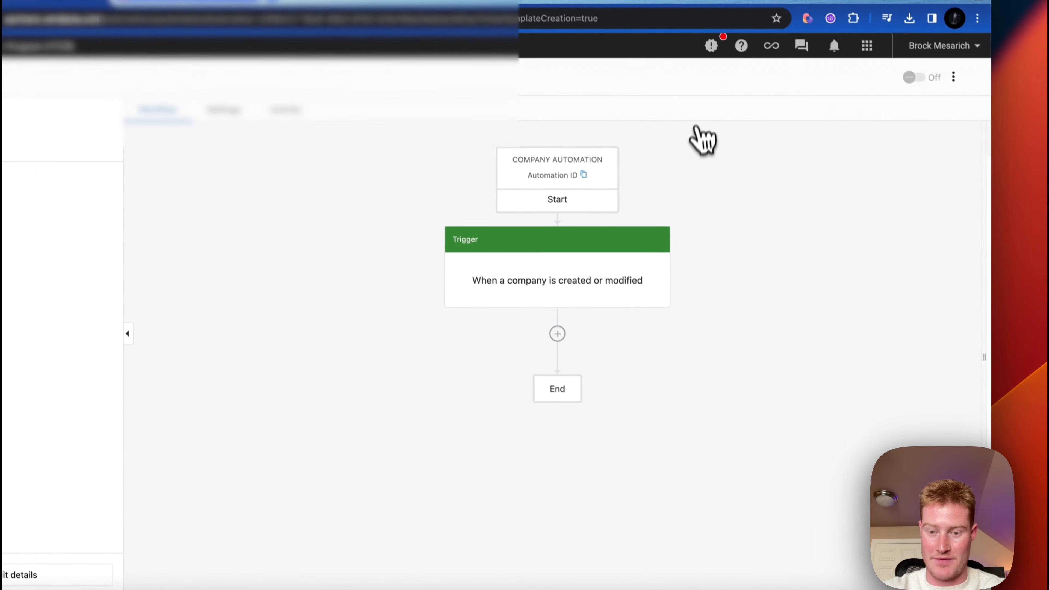
# - Add a Send a webhook step that uses the POST method
pyautogui.click(561, 345)
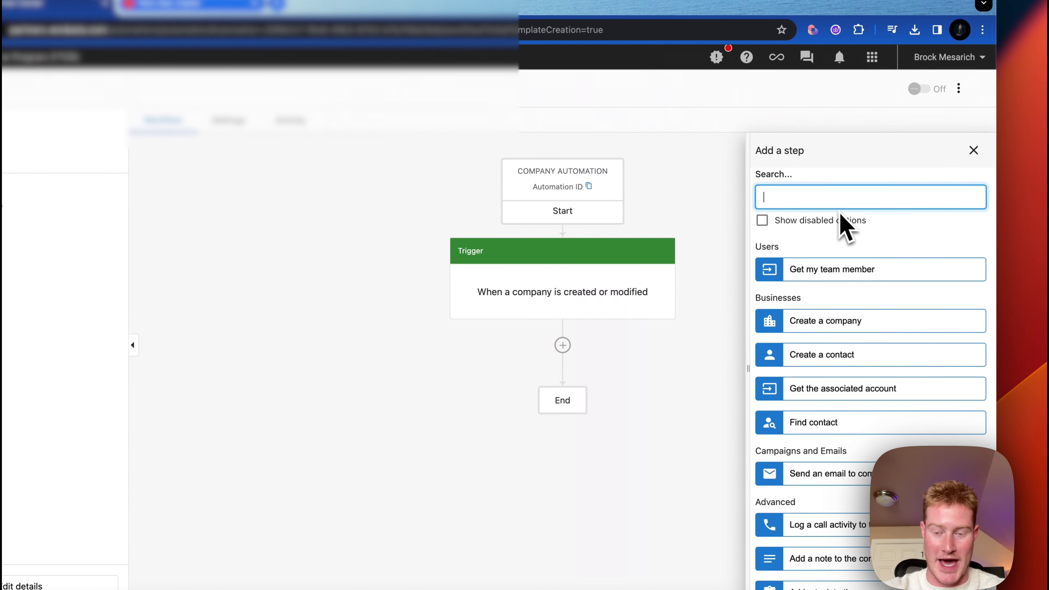
pyautogui.write('zsend')
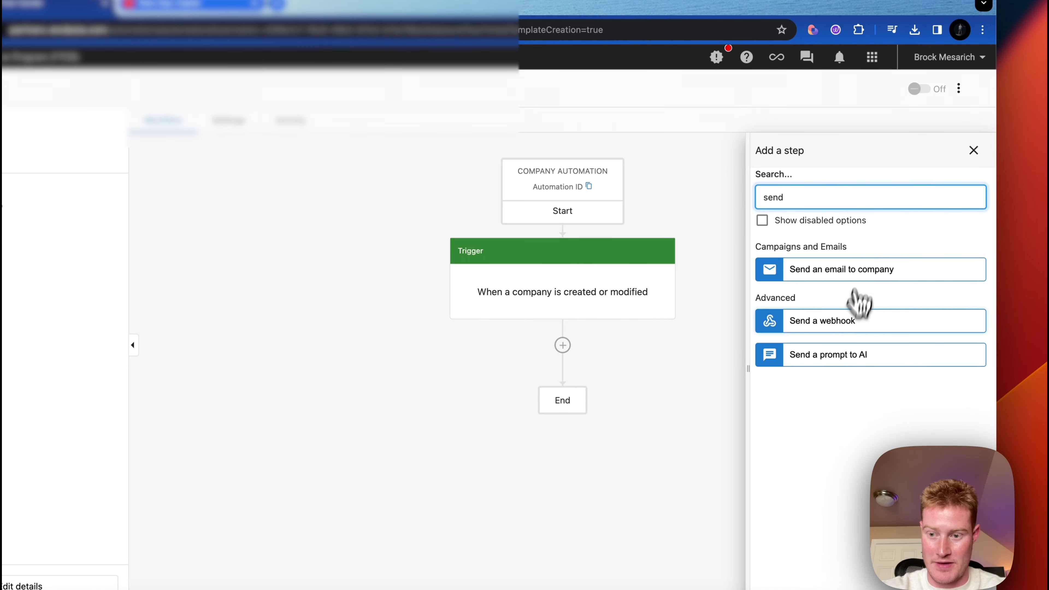
pyautogui.click(844, 319)
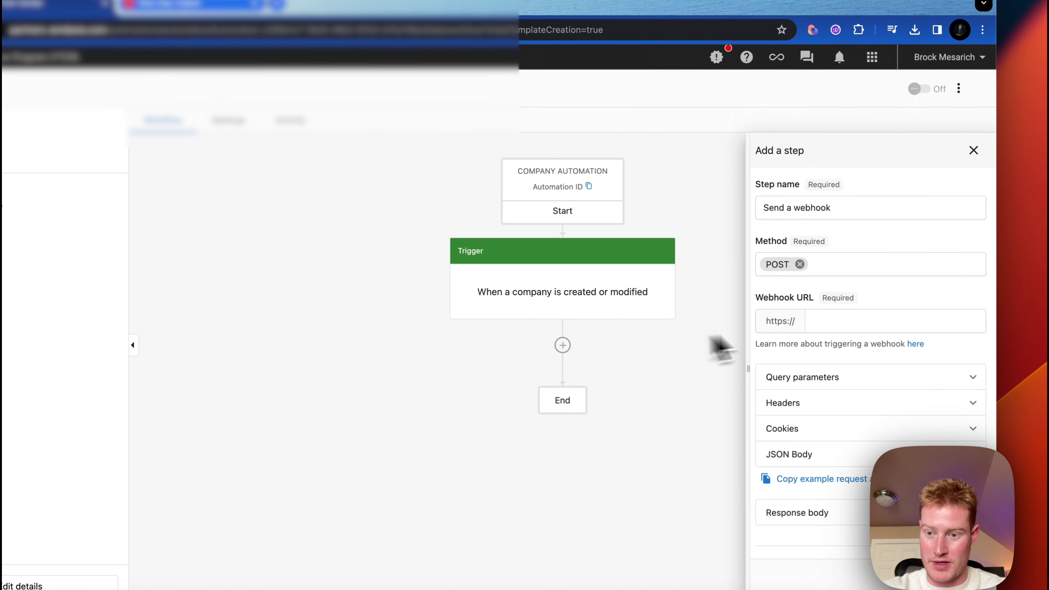
pyautogui.click(840, 267)
pyautogui.click(861, 238)
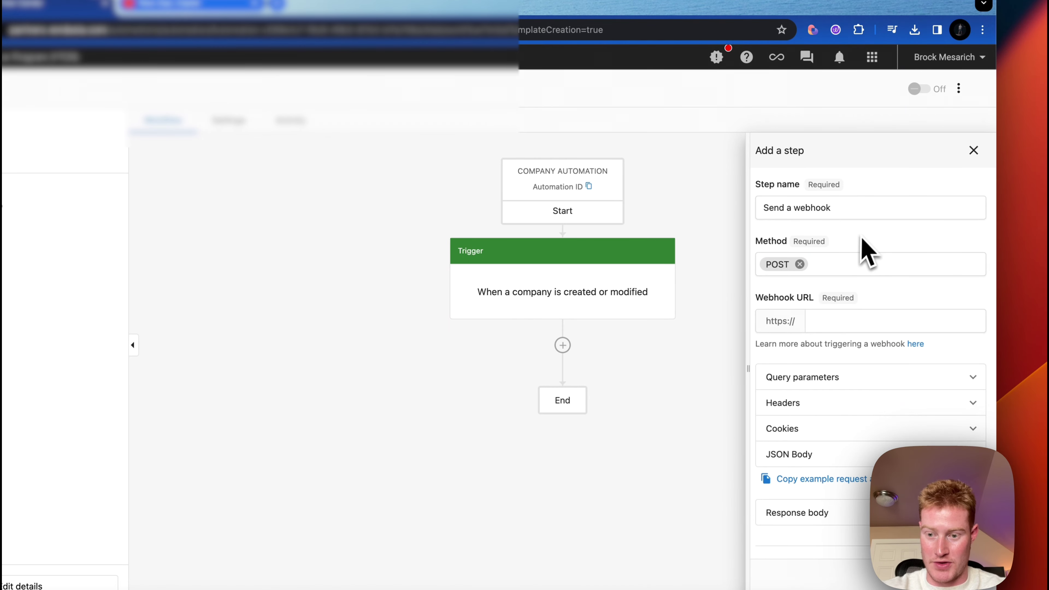
pyautogui.click(166, 6)
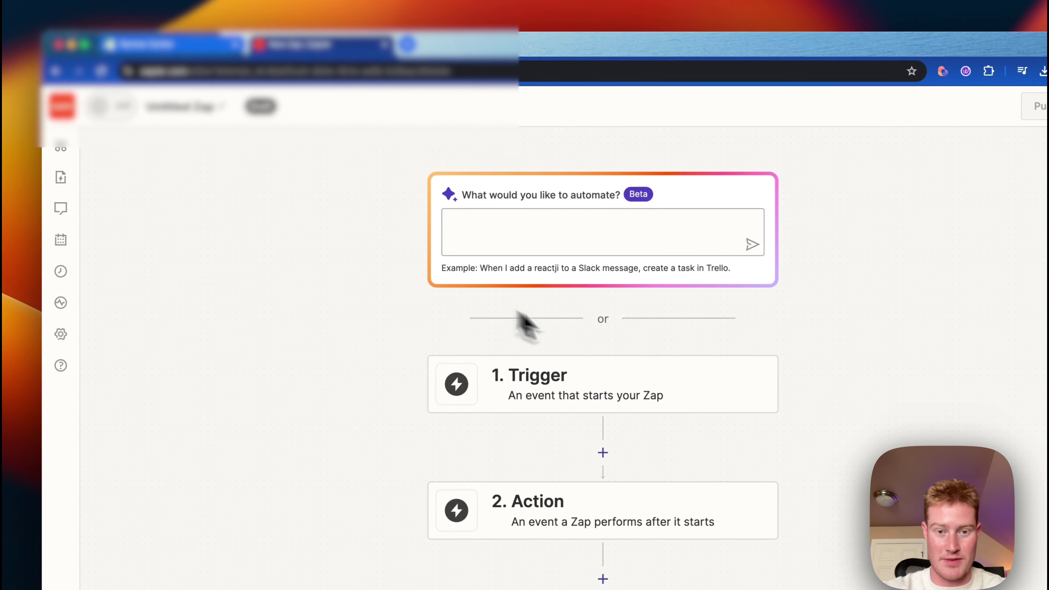
# - Set the Zap trigger to Webhooks by Zapier with the Catch Hook event and copy its webhook URL
pyautogui.click(213, 109)
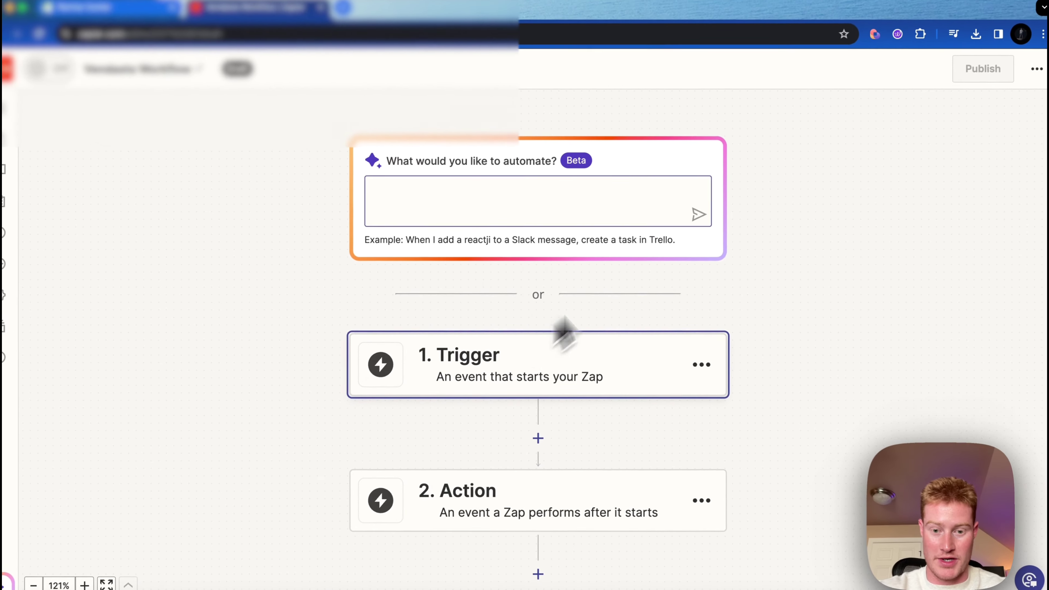
pyautogui.click(532, 358)
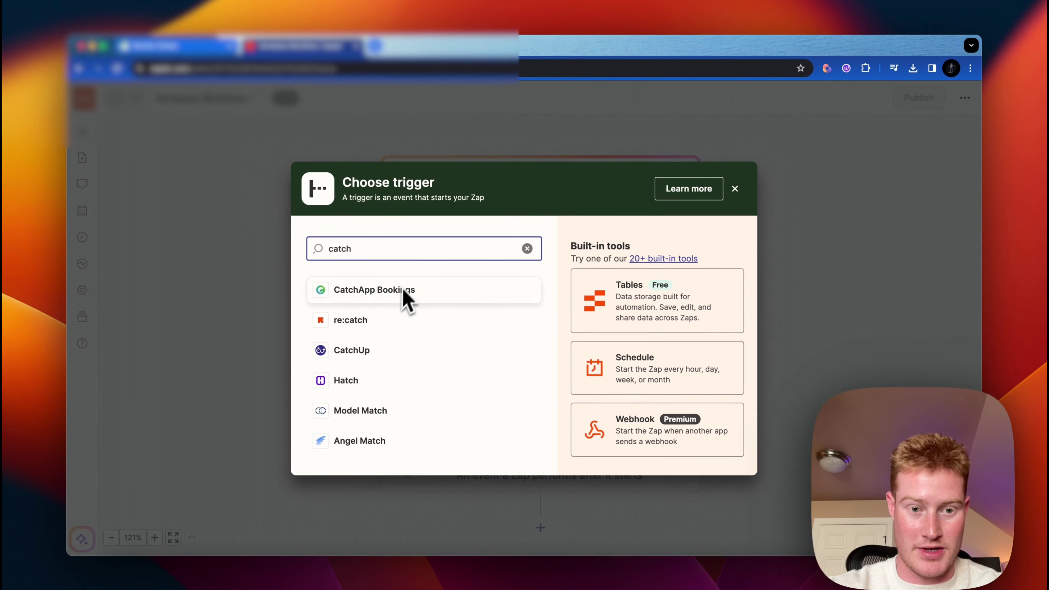
pyautogui.write('catch web')
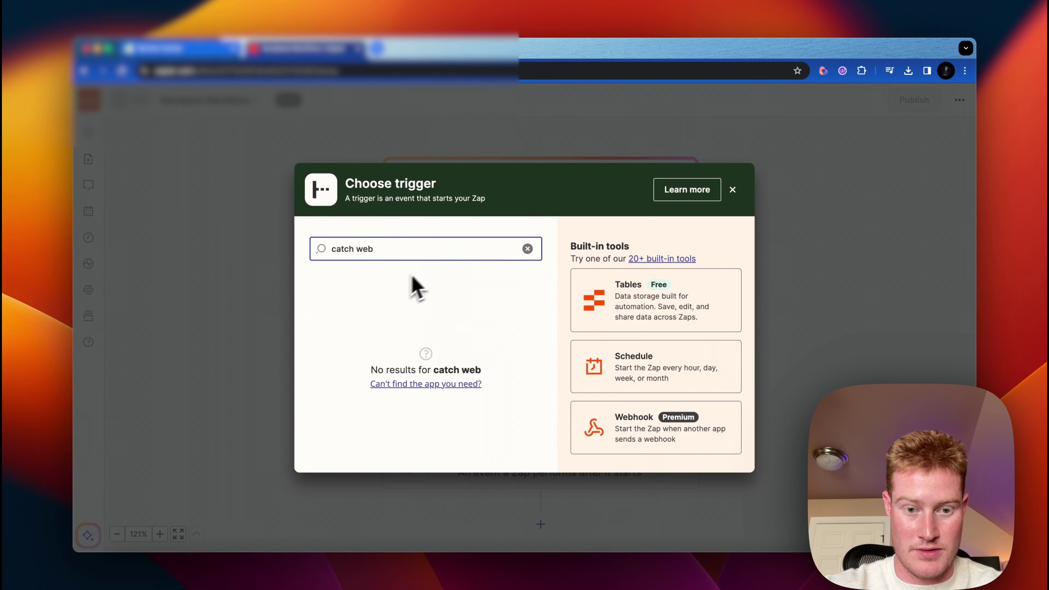
pyautogui.write('webhook')
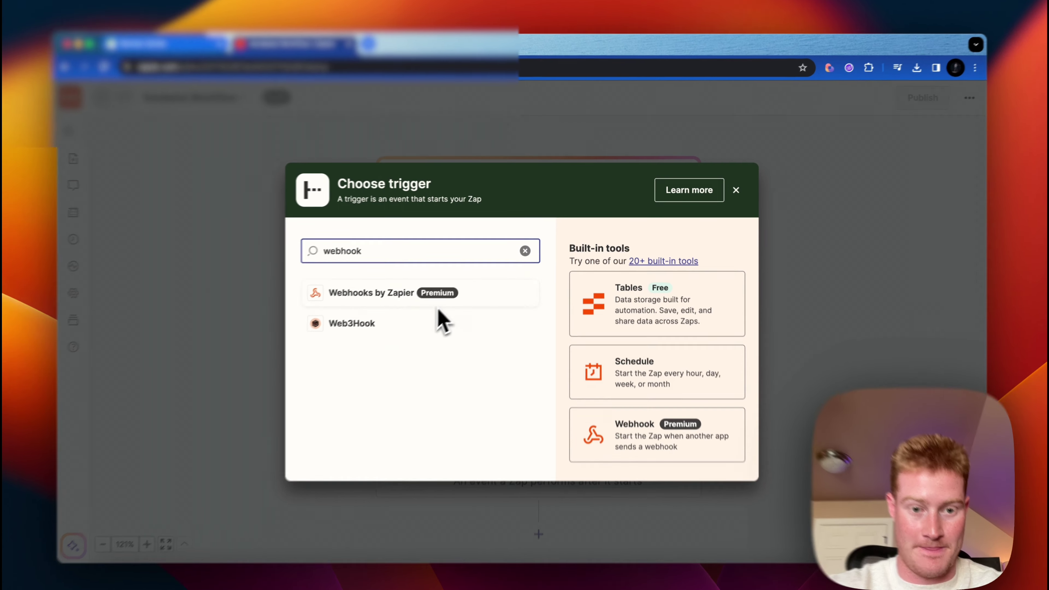
pyautogui.click(436, 304)
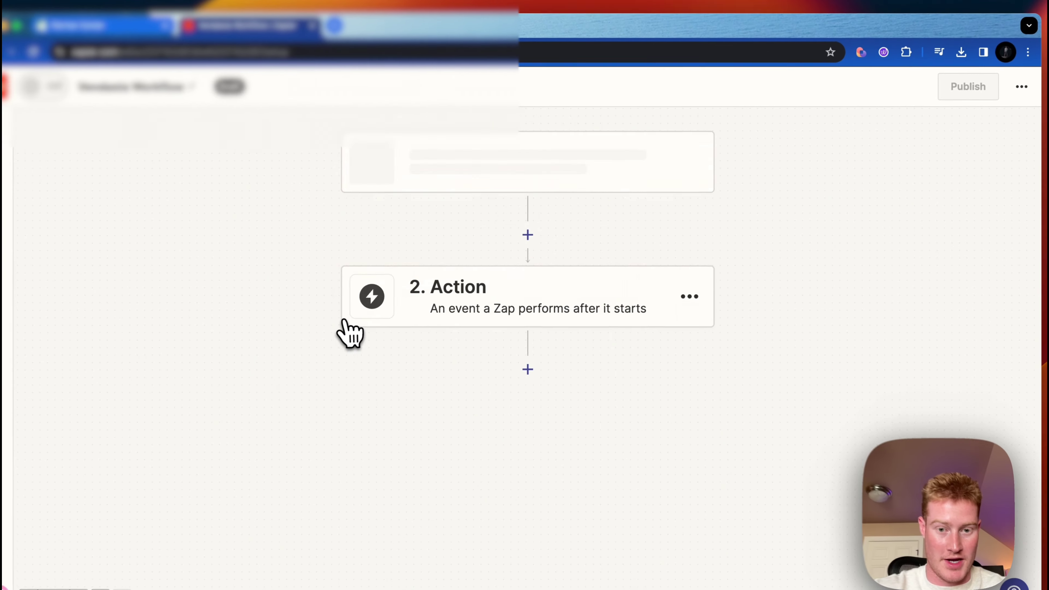
pyautogui.click(826, 285)
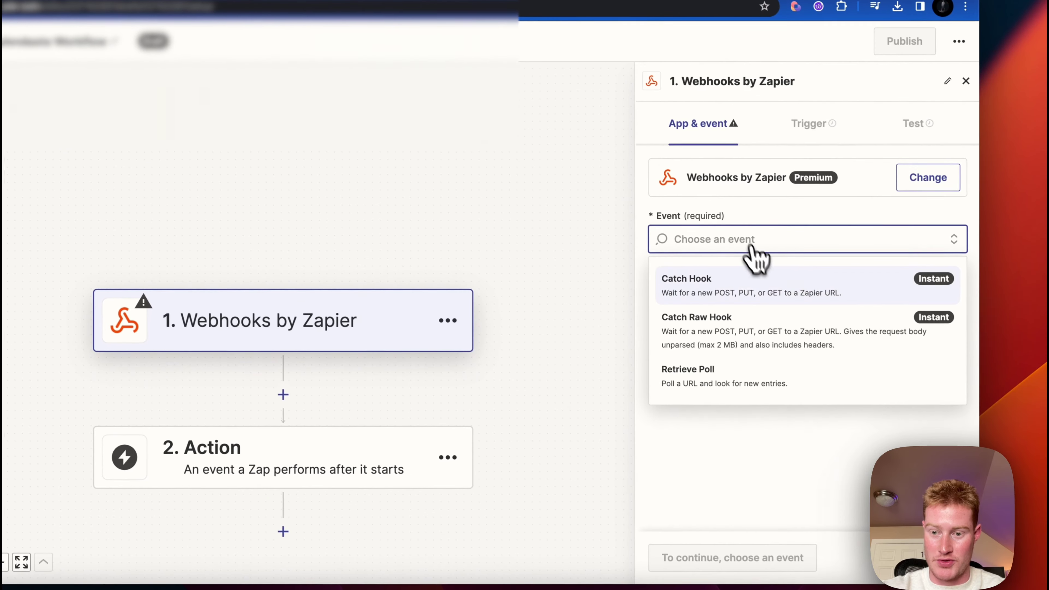
pyautogui.click(822, 342)
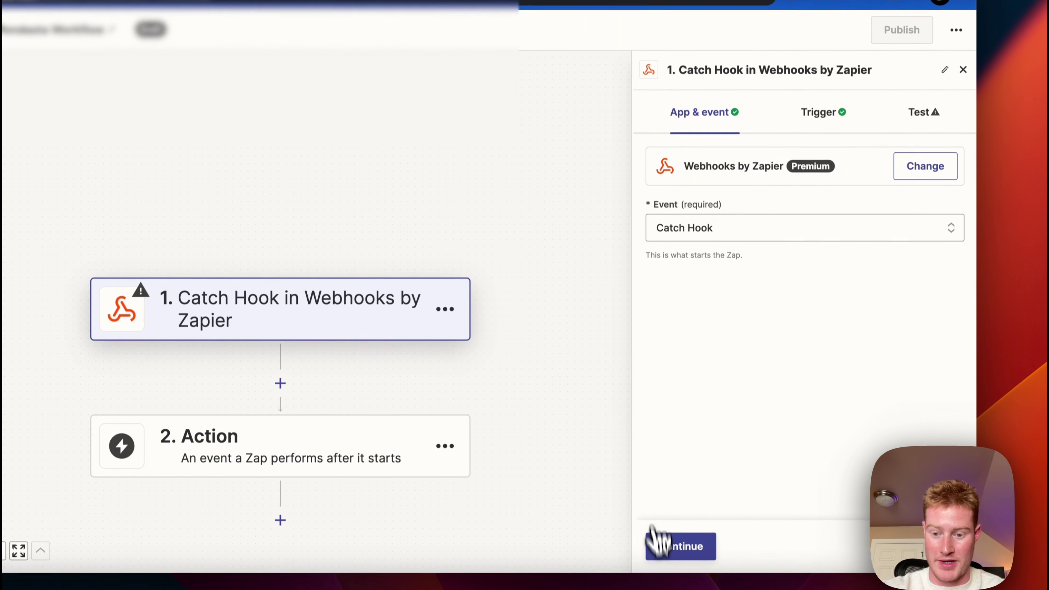
pyautogui.click(677, 555)
pyautogui.click(702, 543)
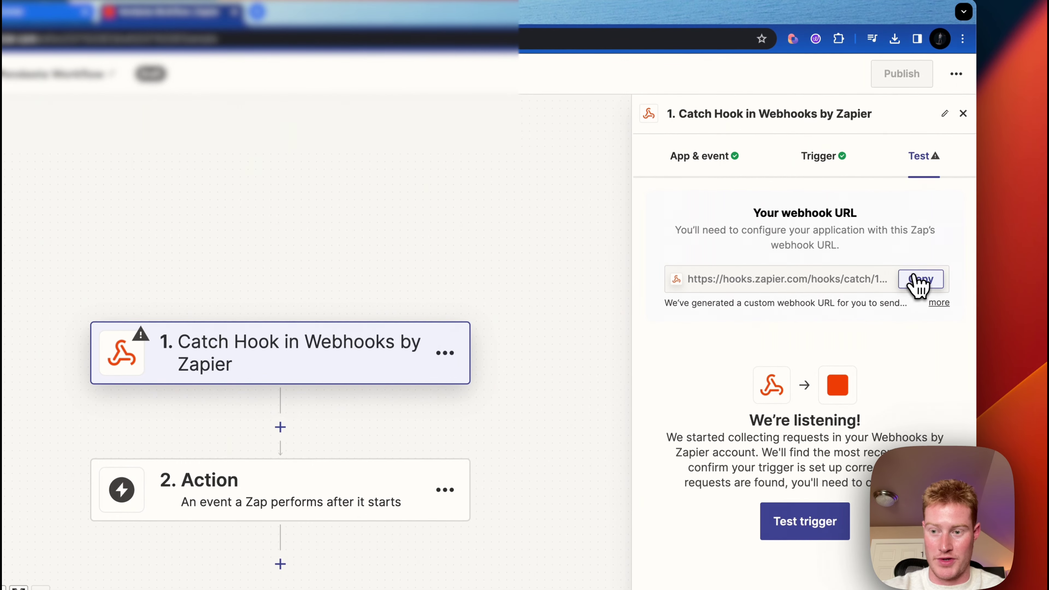
pyautogui.click(915, 273)
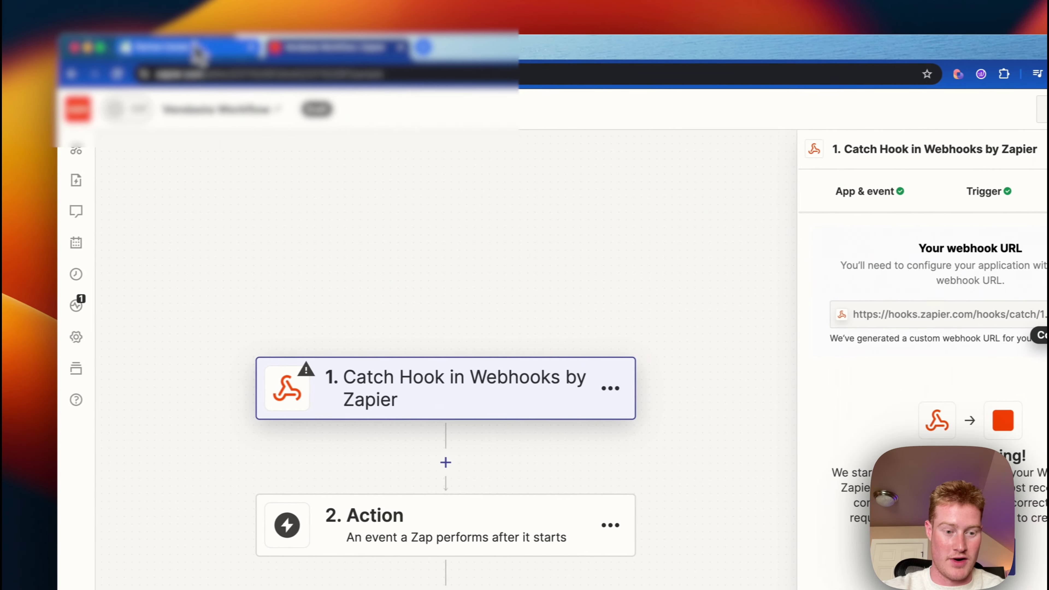
pyautogui.click(198, 17)
# - Paste the Zapier hook URL into the Vendasta webhook step's Webhook URL field
pyautogui.click(163, 143)
pyautogui.click(182, 47)
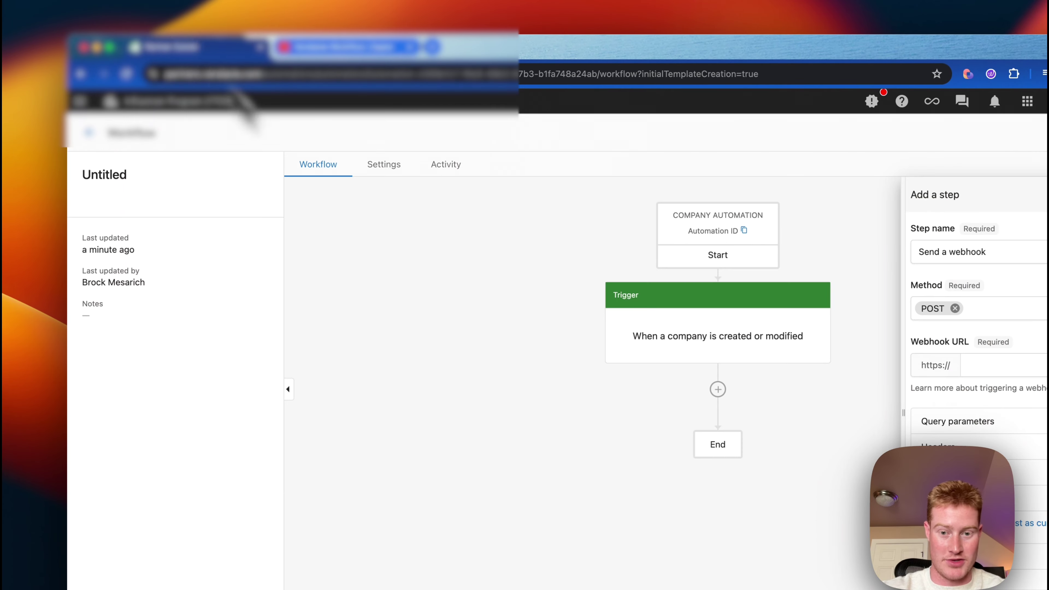
pyautogui.click(991, 364)
pyautogui.press('super+v')
pyautogui.scroll(-2, 819, 403)
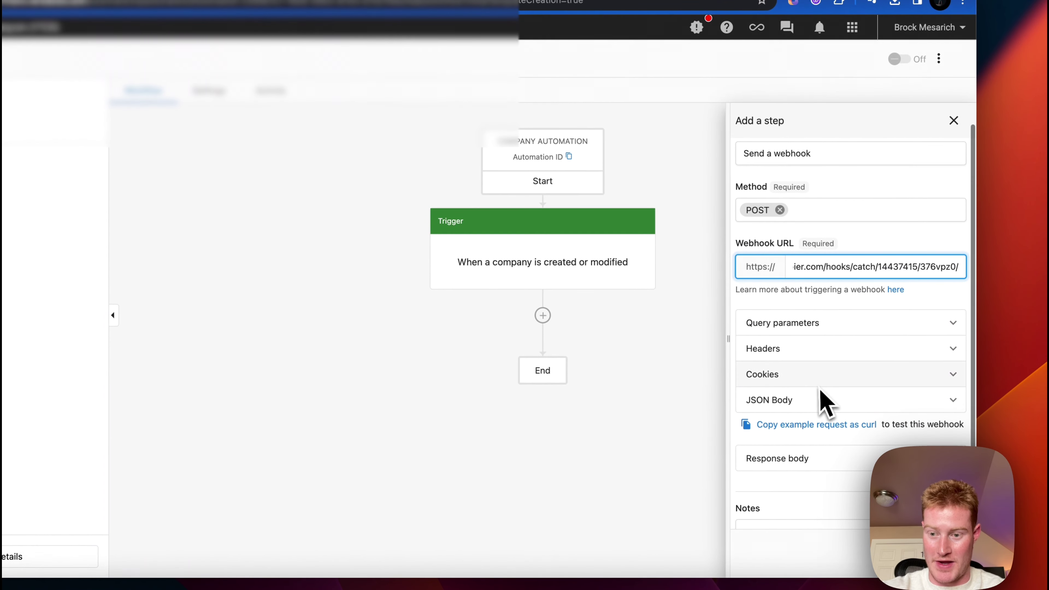
# - Add a companyName query parameter mapped to the trigger's Company name field
pyautogui.click(849, 330)
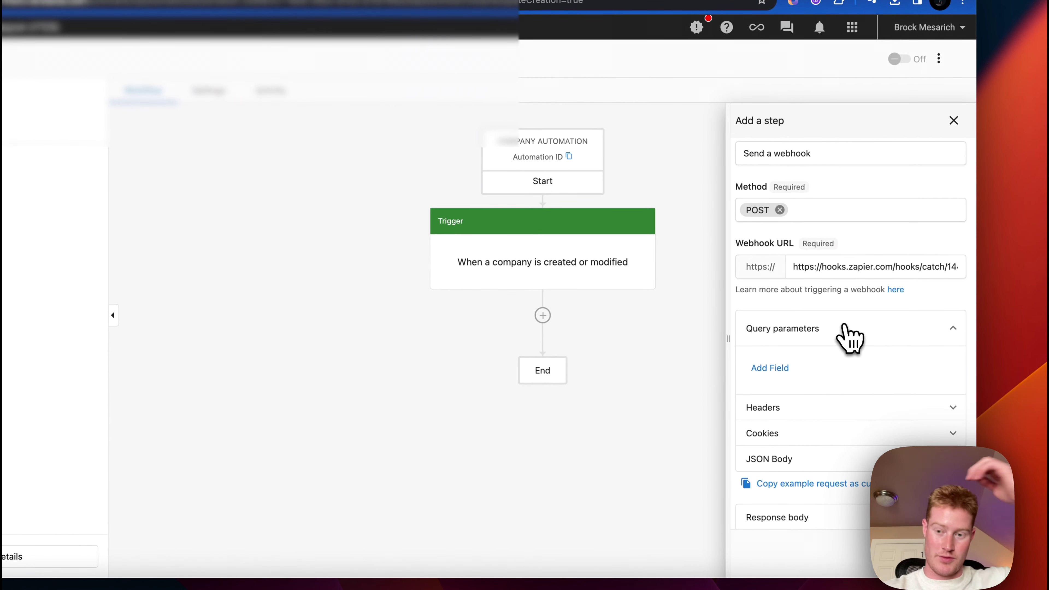
pyautogui.click(776, 368)
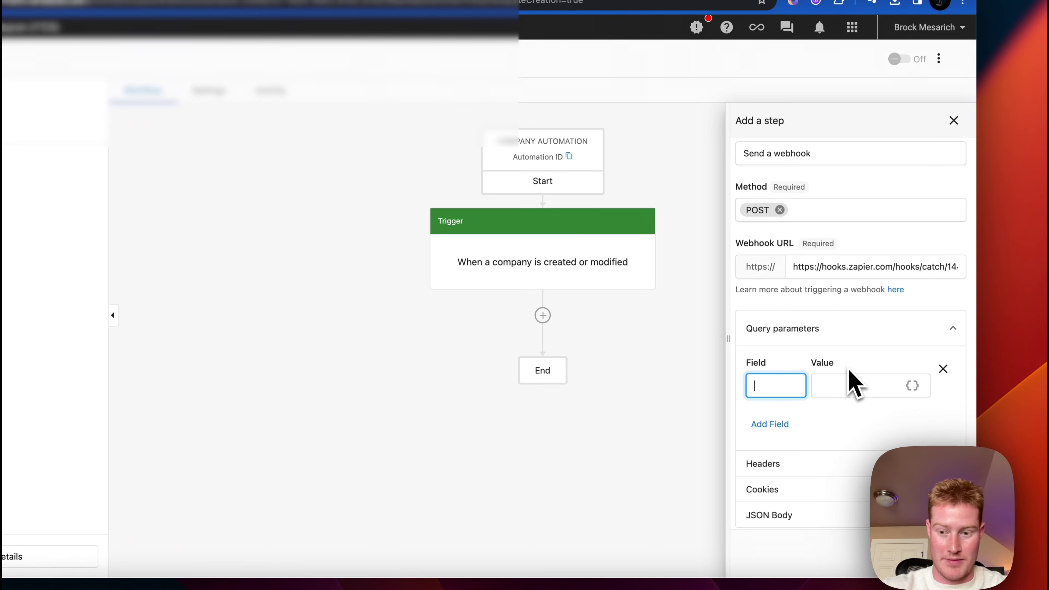
pyautogui.write('companyNa')
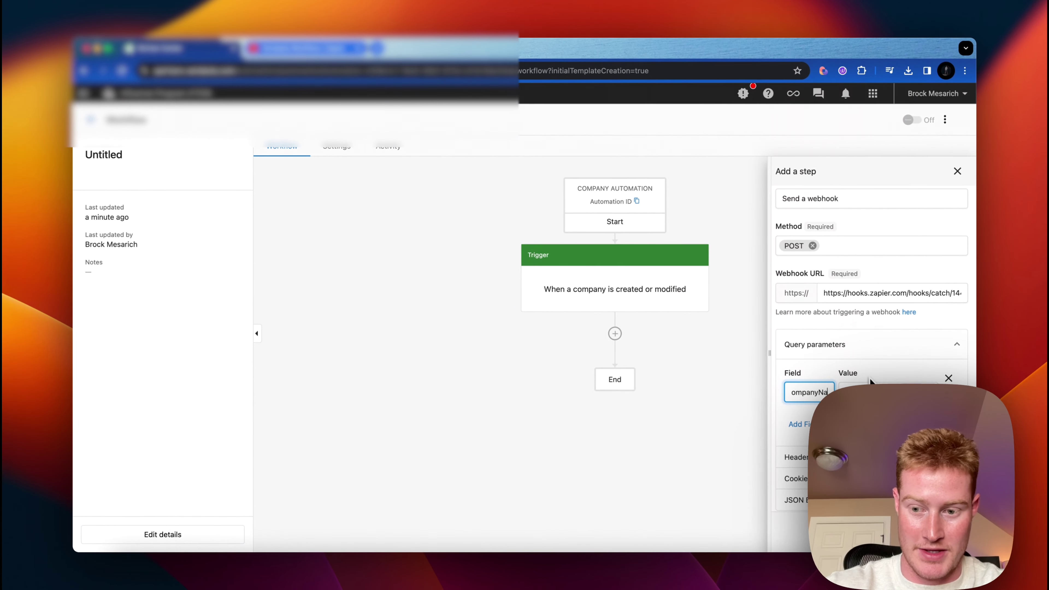
pyautogui.write('me')
pyautogui.click(924, 392)
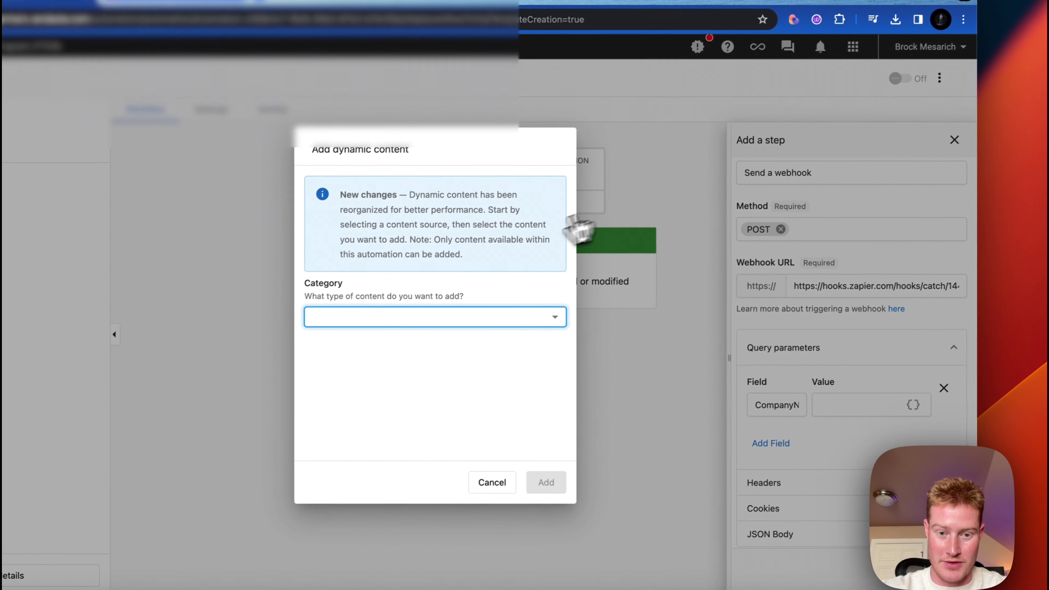
pyautogui.click(413, 316)
pyautogui.click(376, 378)
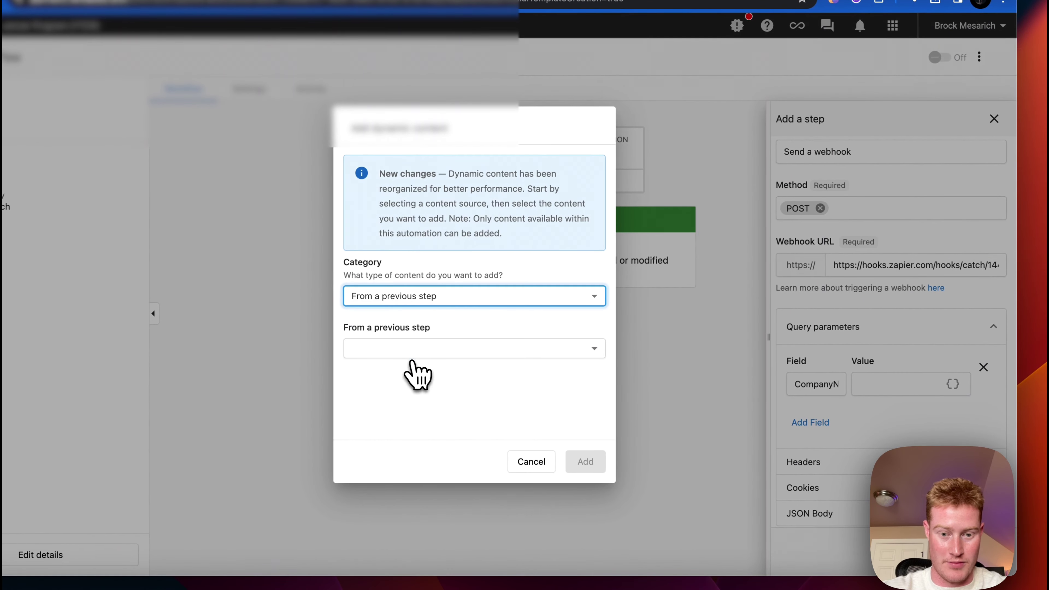
pyautogui.click(434, 348)
pyautogui.click(432, 371)
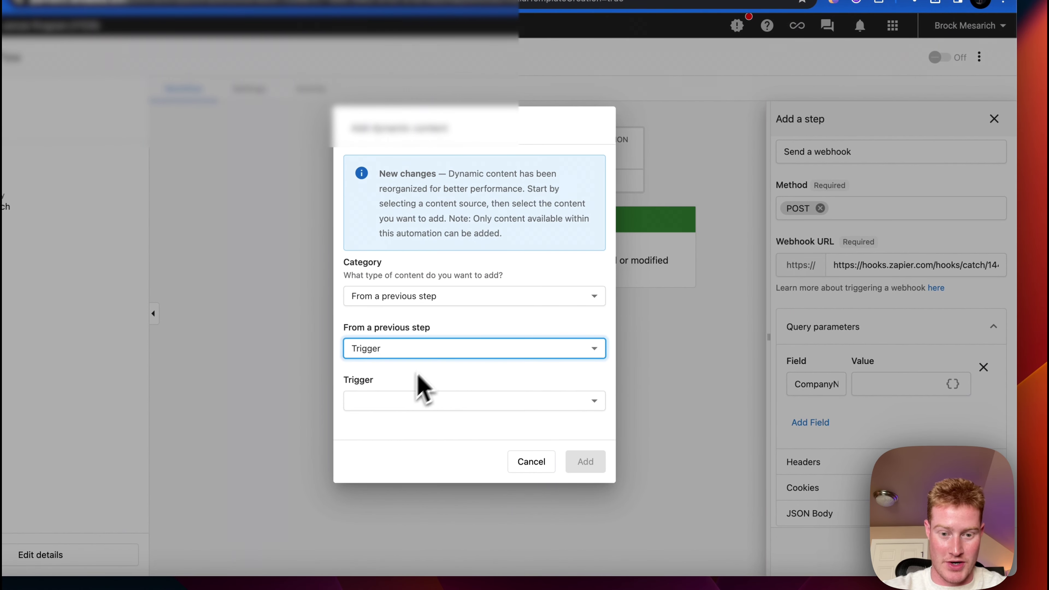
pyautogui.click(427, 397)
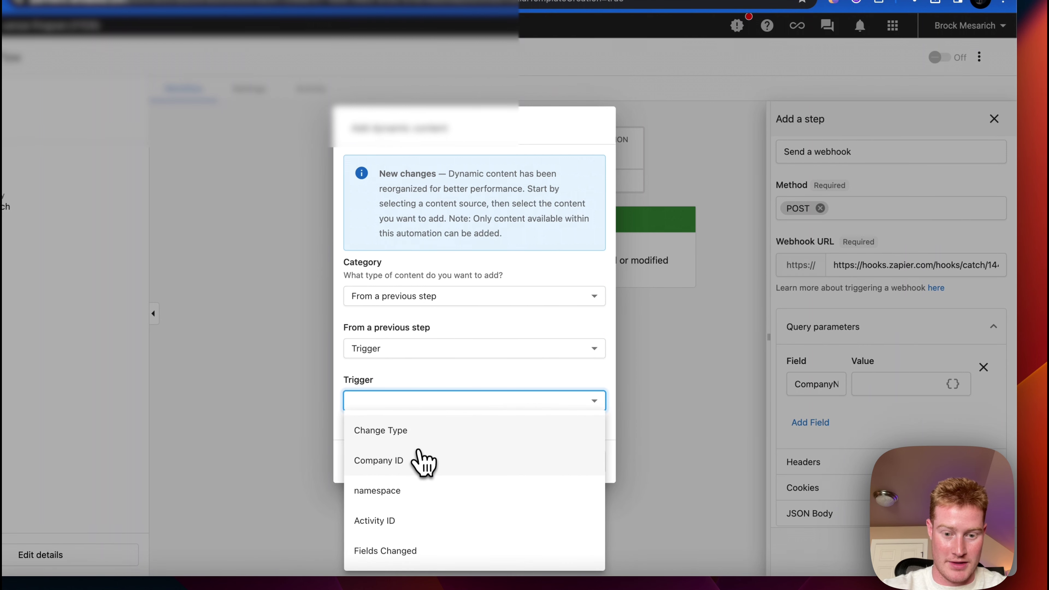
pyautogui.click(422, 460)
pyautogui.scroll(-2, 440, 438)
pyautogui.click(446, 414)
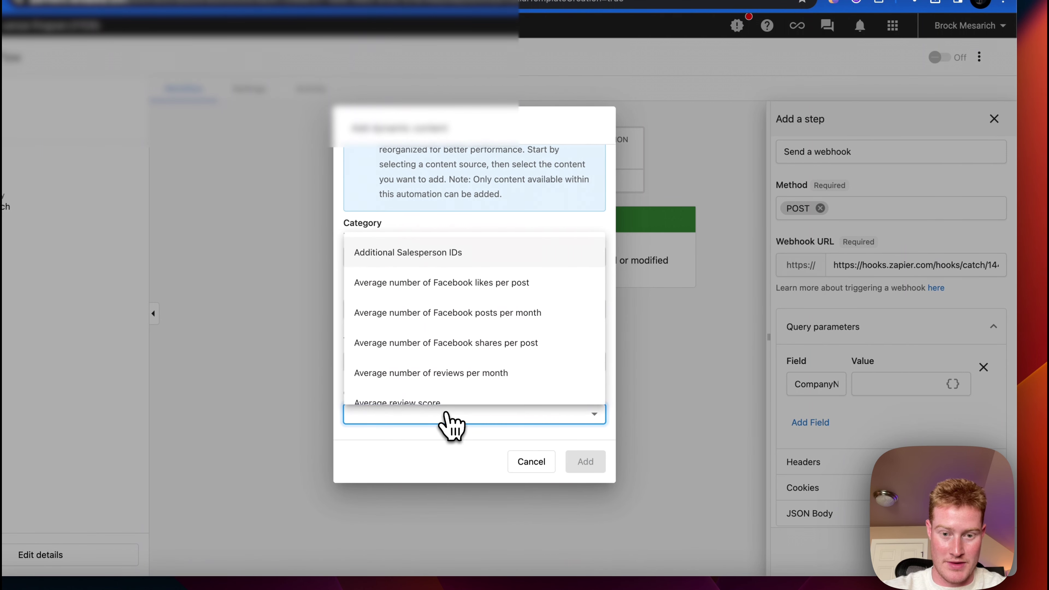
pyautogui.scroll(-6, 471, 374)
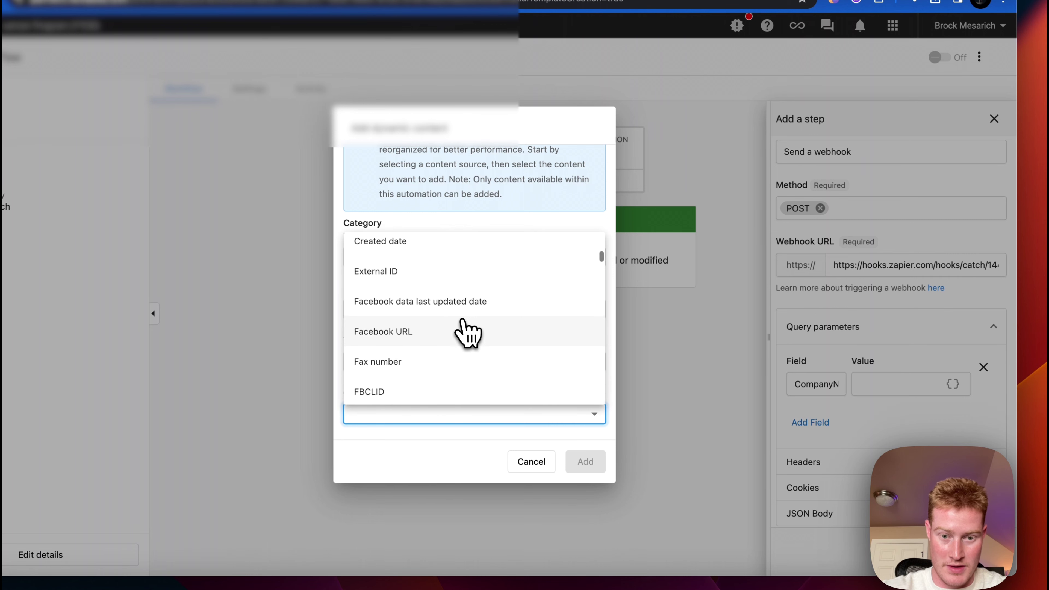
pyautogui.scroll(4, 473, 294)
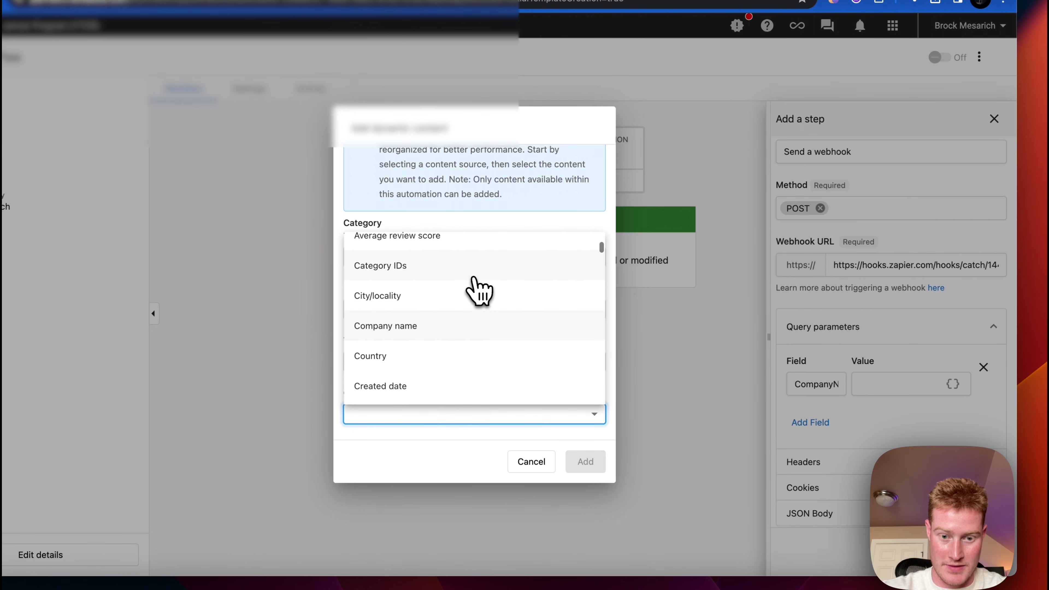
pyautogui.click(461, 327)
pyautogui.click(583, 461)
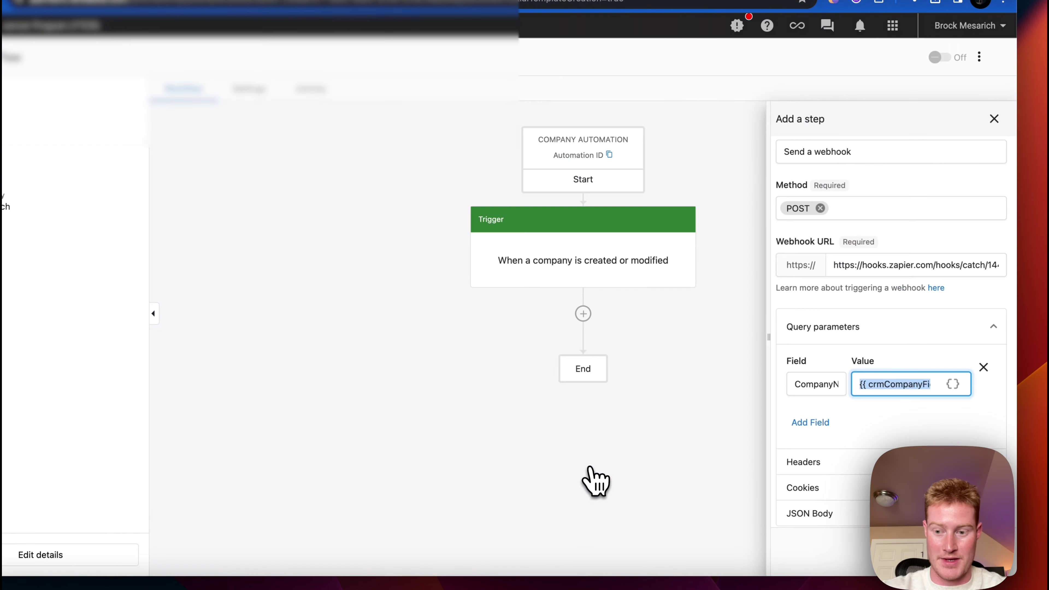
# - Add a second query parameter mapped to the trigger's Phone number field
pyautogui.click(783, 403)
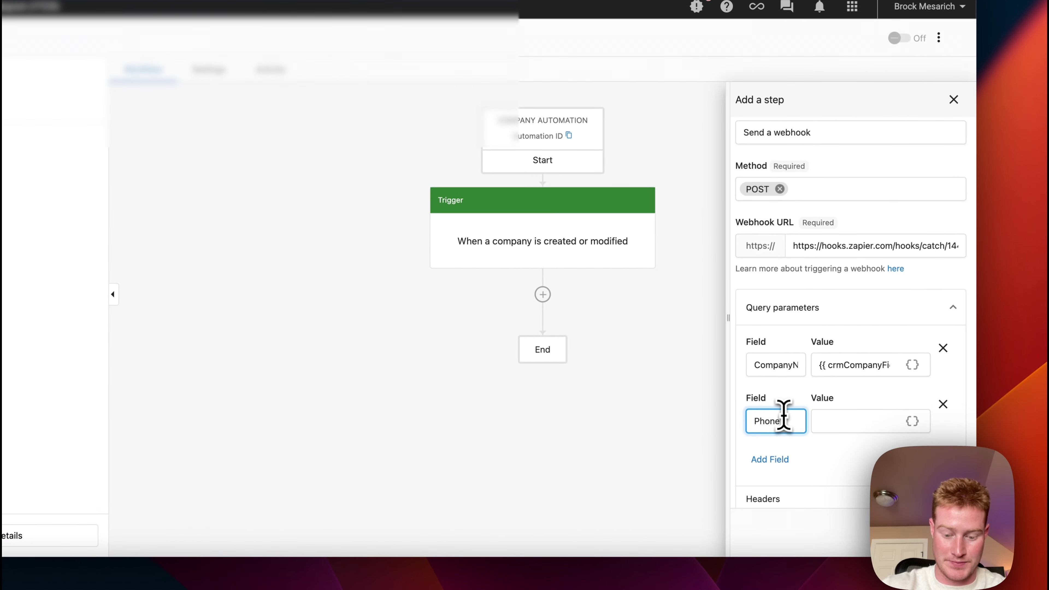
pyautogui.click(912, 421)
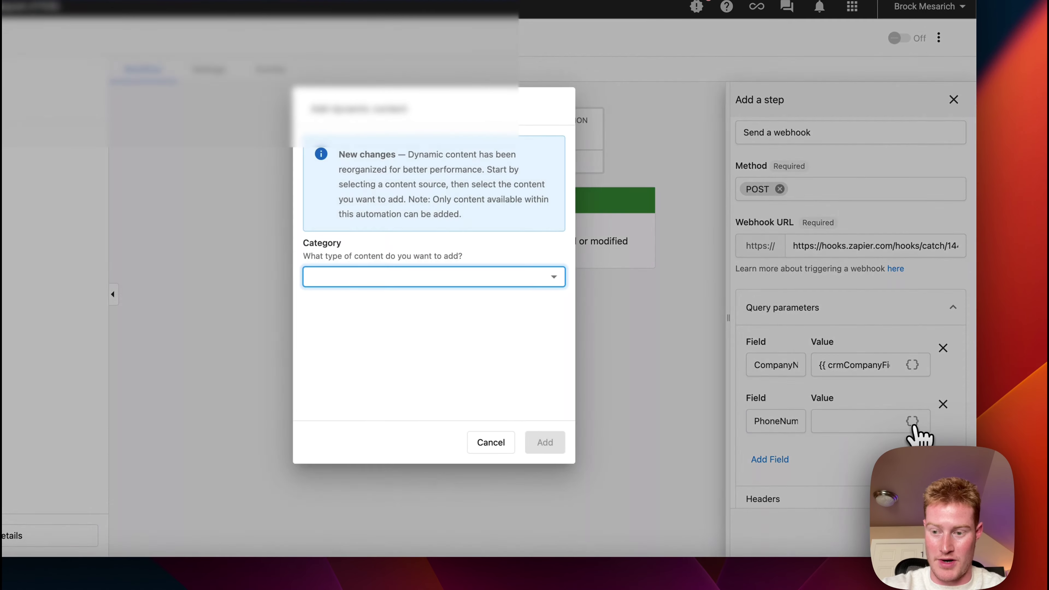
pyautogui.click(516, 277)
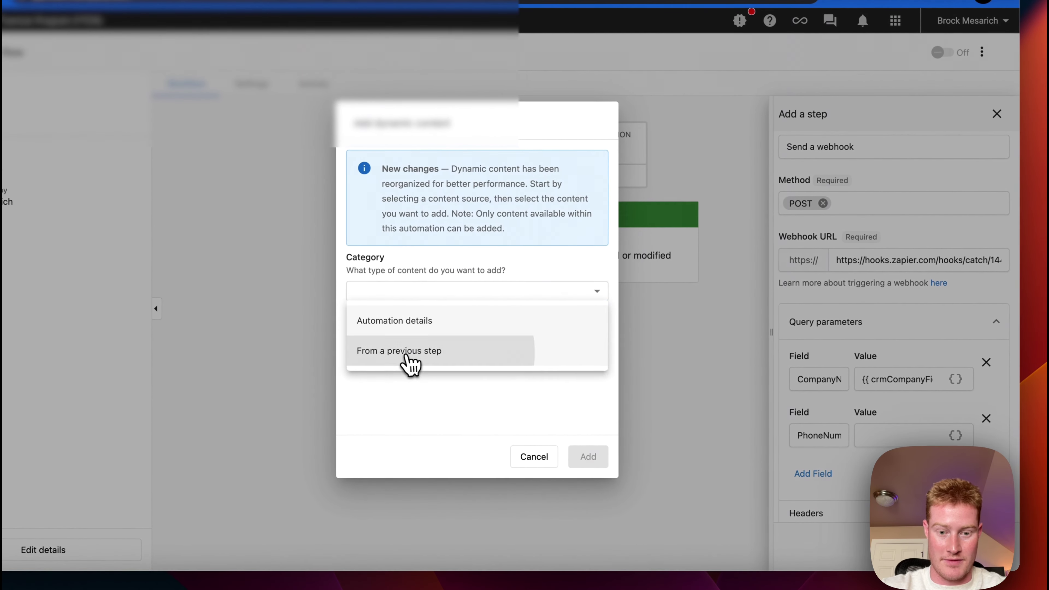
pyautogui.click(407, 356)
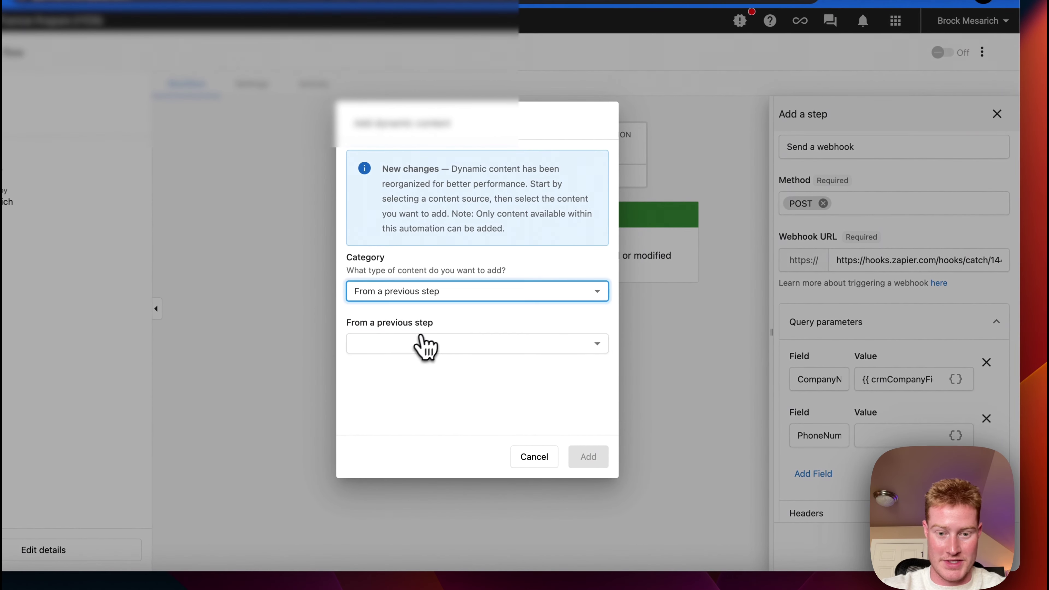
pyautogui.click(424, 345)
pyautogui.click(430, 349)
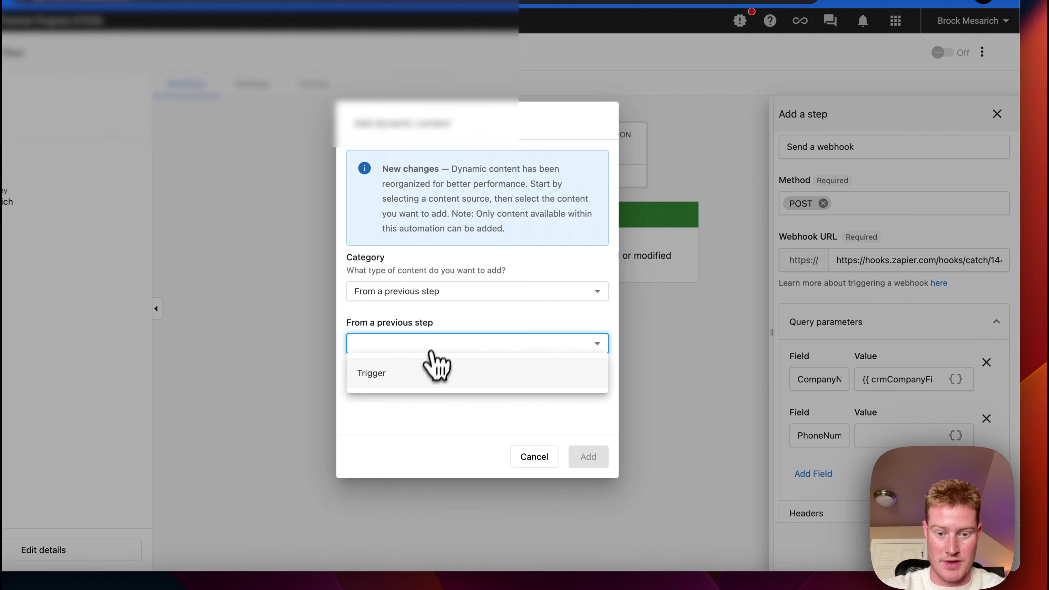
pyautogui.click(432, 369)
pyautogui.click(415, 396)
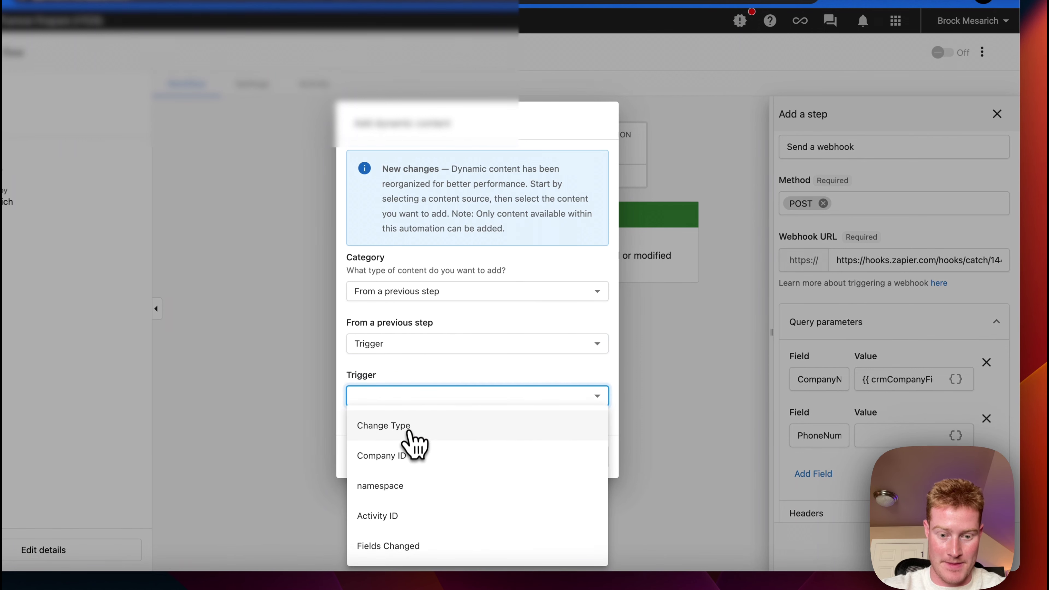
pyautogui.click(413, 455)
pyautogui.scroll(-1, 445, 428)
pyautogui.click(444, 414)
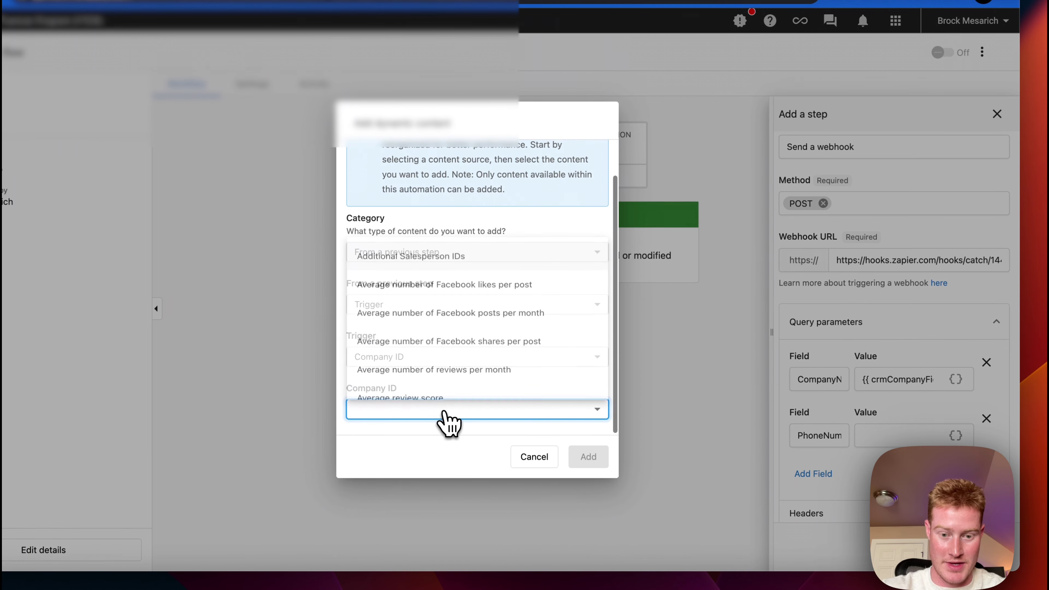
pyautogui.scroll(-20, 467, 314)
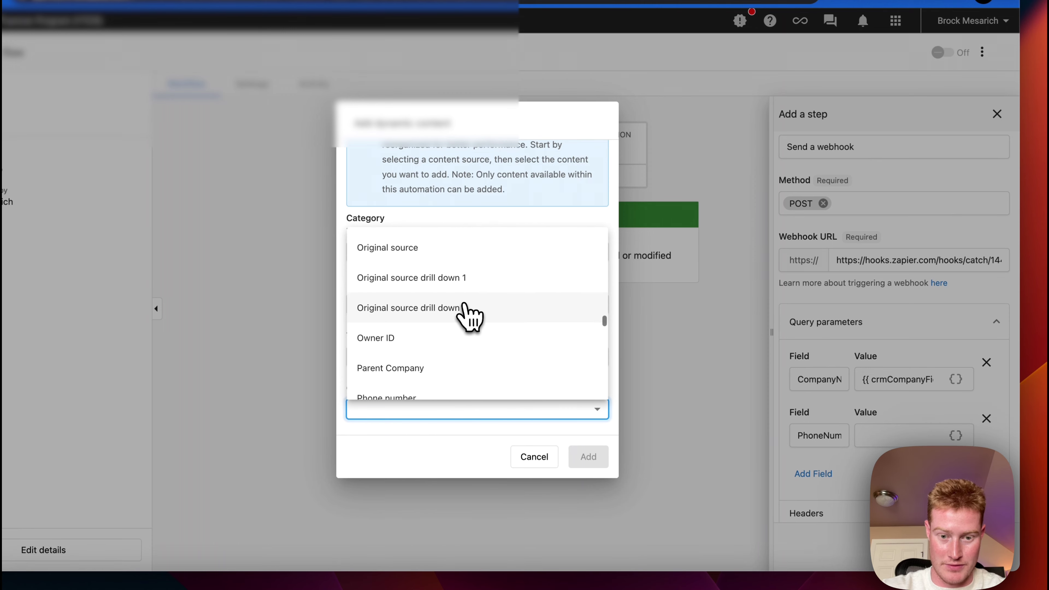
pyautogui.scroll(5, 468, 314)
pyautogui.click(465, 304)
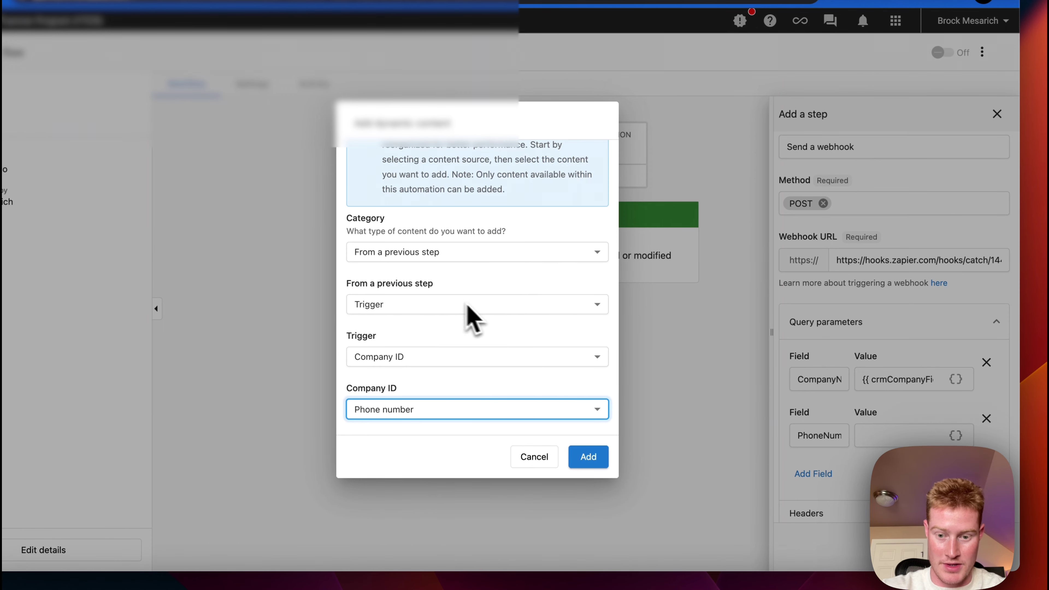
pyautogui.click(586, 454)
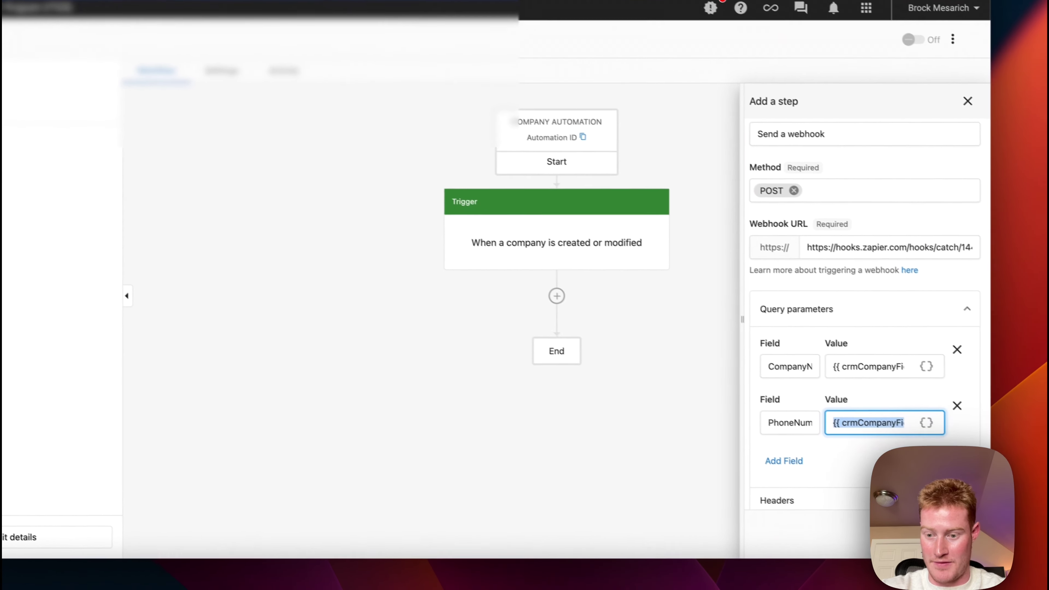
pyautogui.scroll(-5, 910, 471)
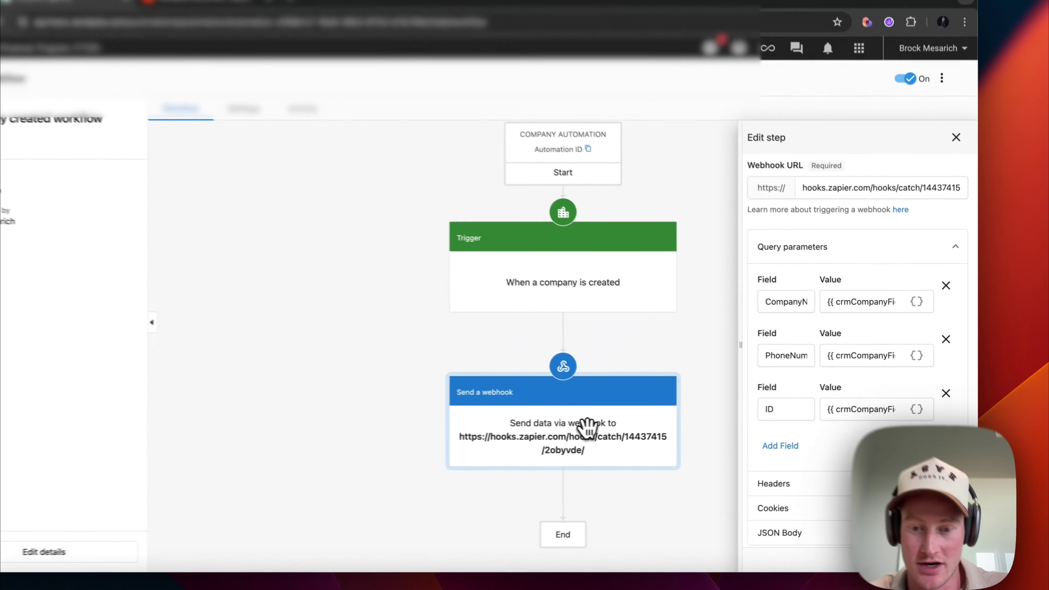
# - Reopen the Send a webhook step's query parameters and edit the ID parameter
pyautogui.click(634, 419)
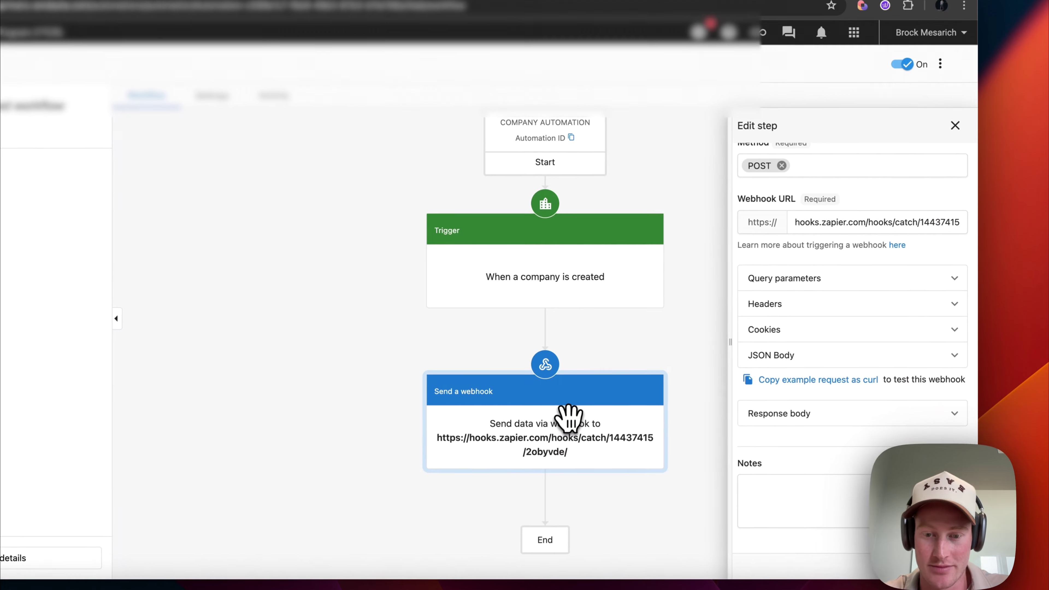
pyautogui.click(851, 286)
pyautogui.scroll(-2, 850, 295)
pyautogui.click(774, 364)
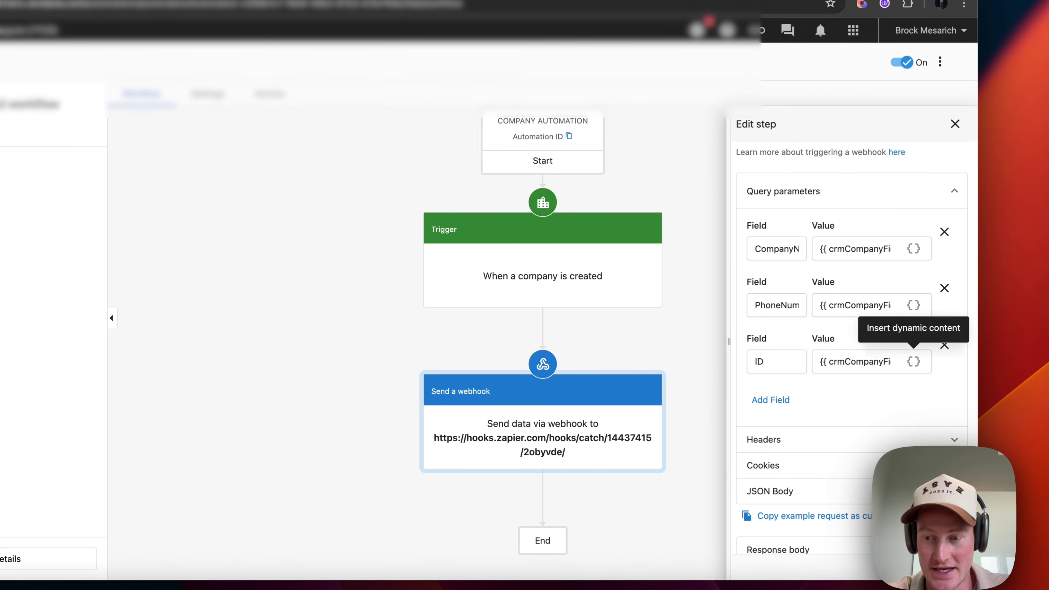
# - Map the ID parameter's value to Trigger > Company ID > ID
pyautogui.click(913, 362)
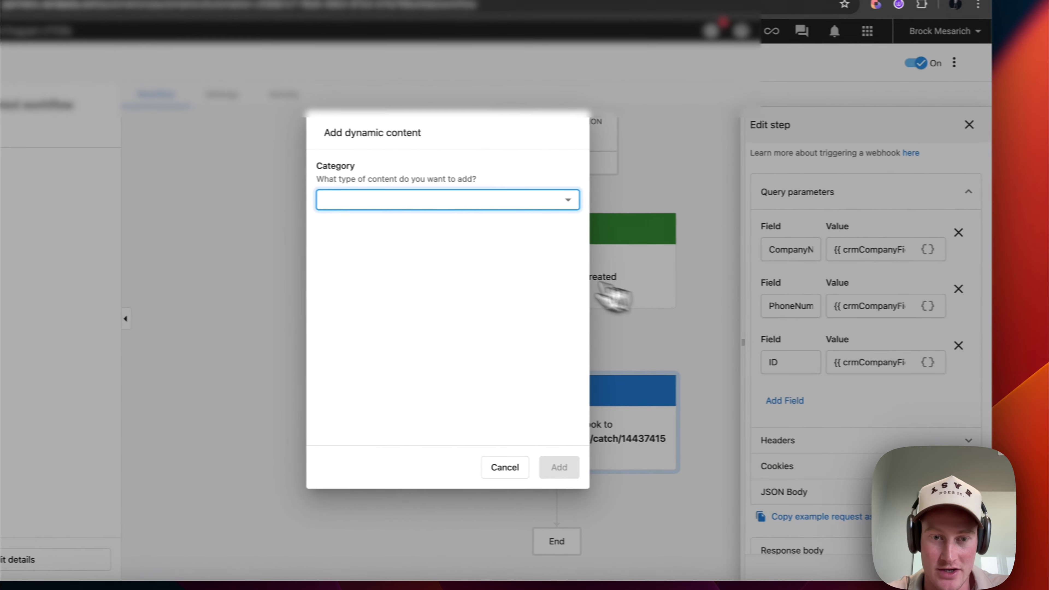
pyautogui.click(495, 202)
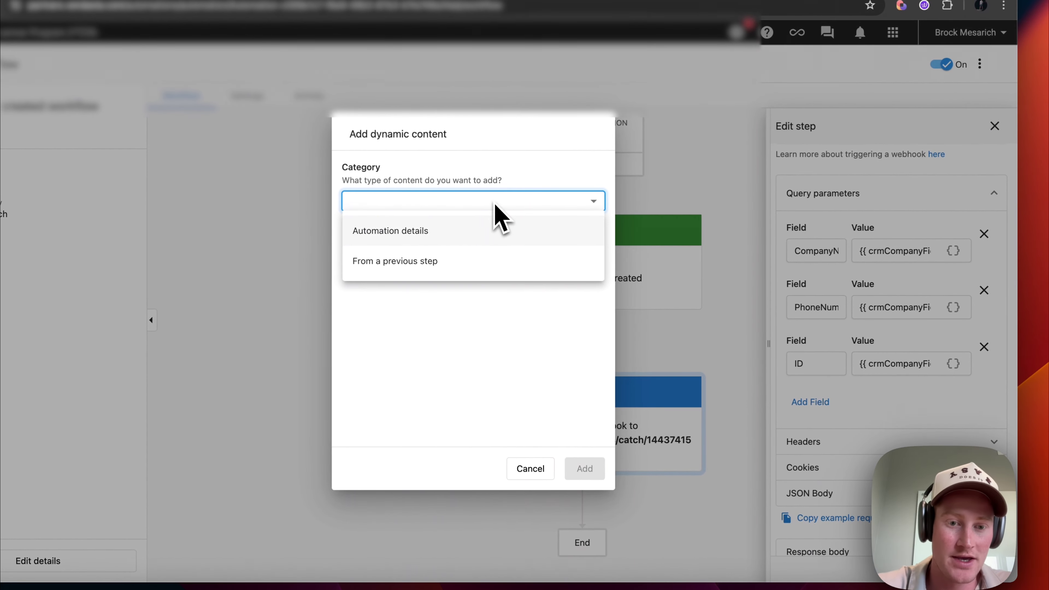
pyautogui.click(438, 261)
pyautogui.click(440, 255)
pyautogui.click(437, 283)
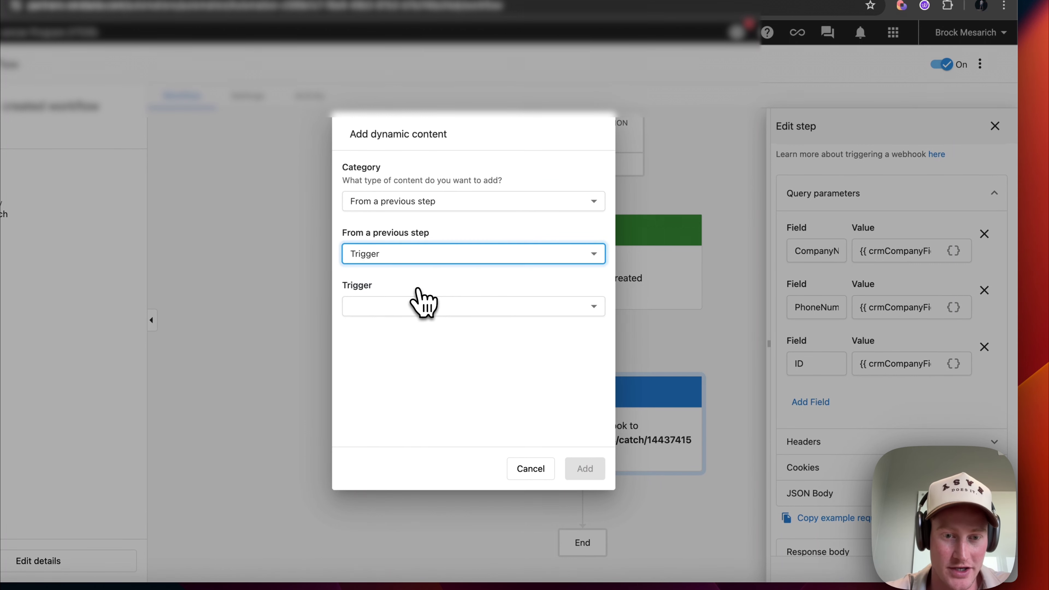
pyautogui.click(426, 306)
pyautogui.click(405, 371)
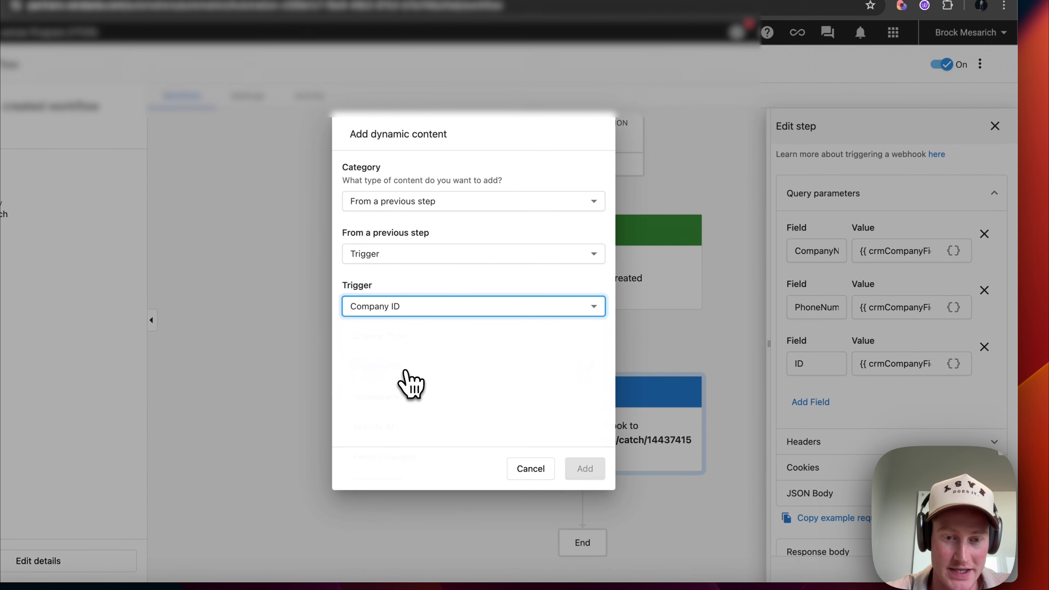
pyautogui.click(450, 358)
pyautogui.scroll(-10, 450, 376)
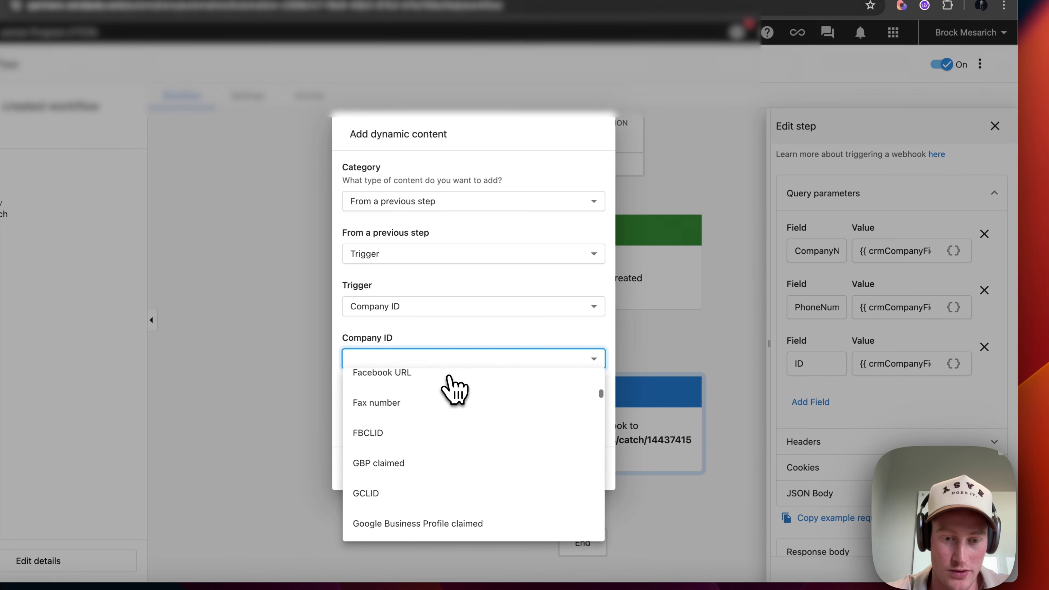
pyautogui.scroll(-4, 448, 380)
pyautogui.click(434, 373)
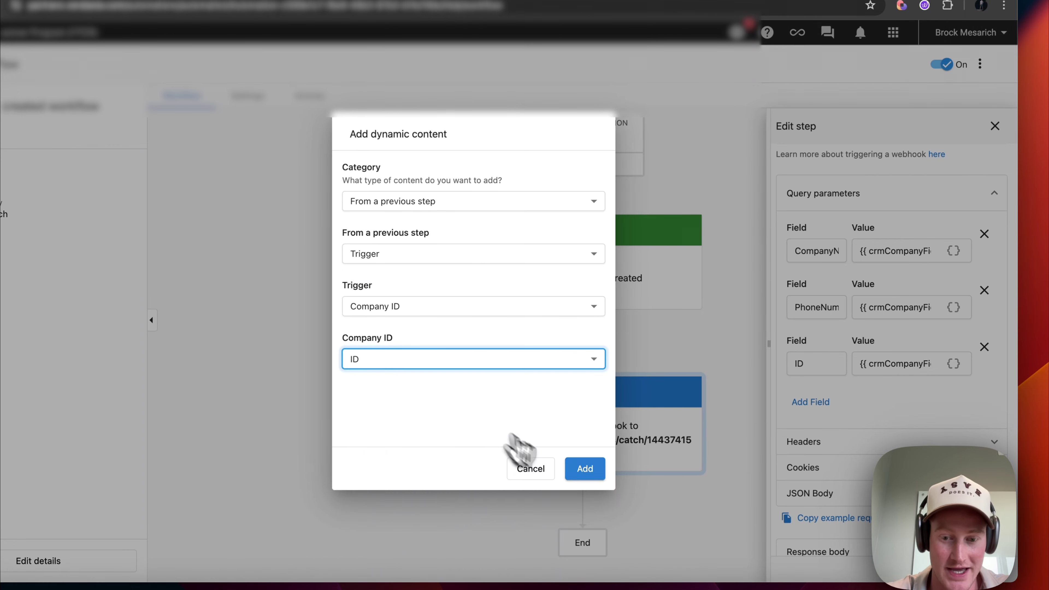
pyautogui.click(586, 471)
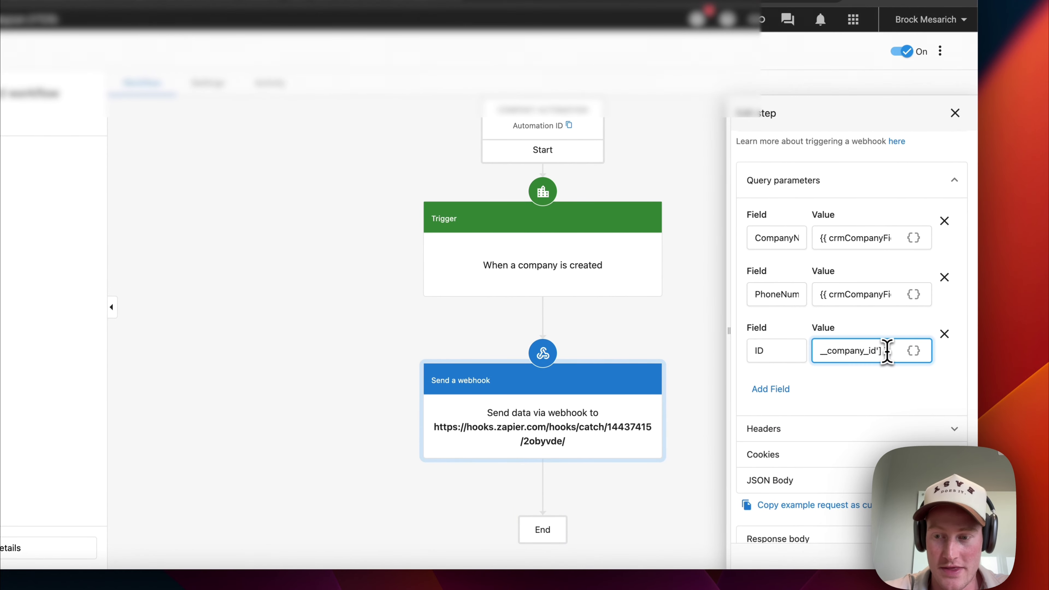
pyautogui.click(873, 381)
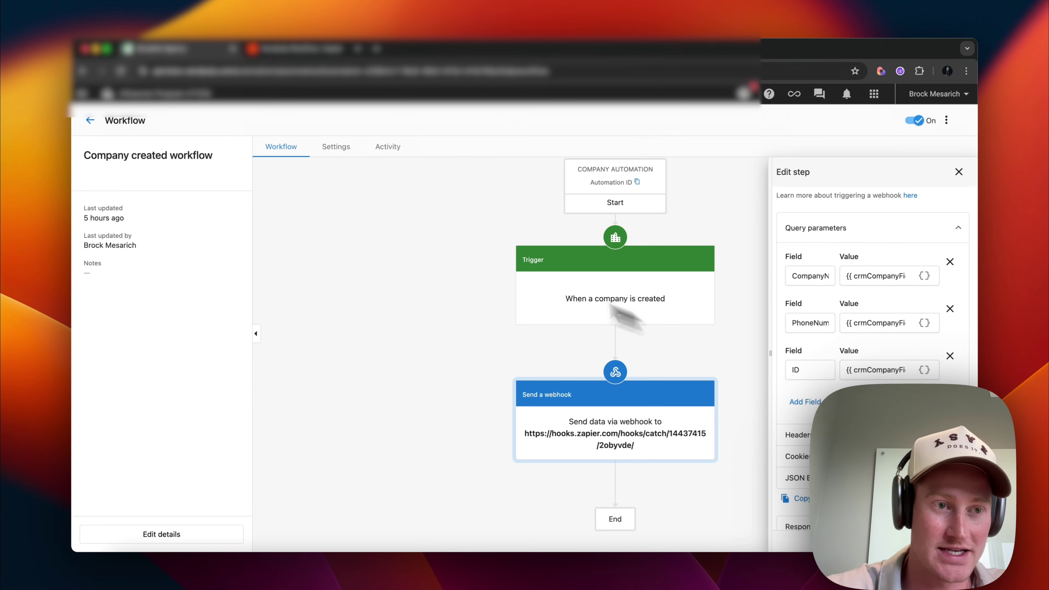
# - Open the Taste of India company profile under Contacts > Companies to view its call-summary notes
pyautogui.click(90, 120)
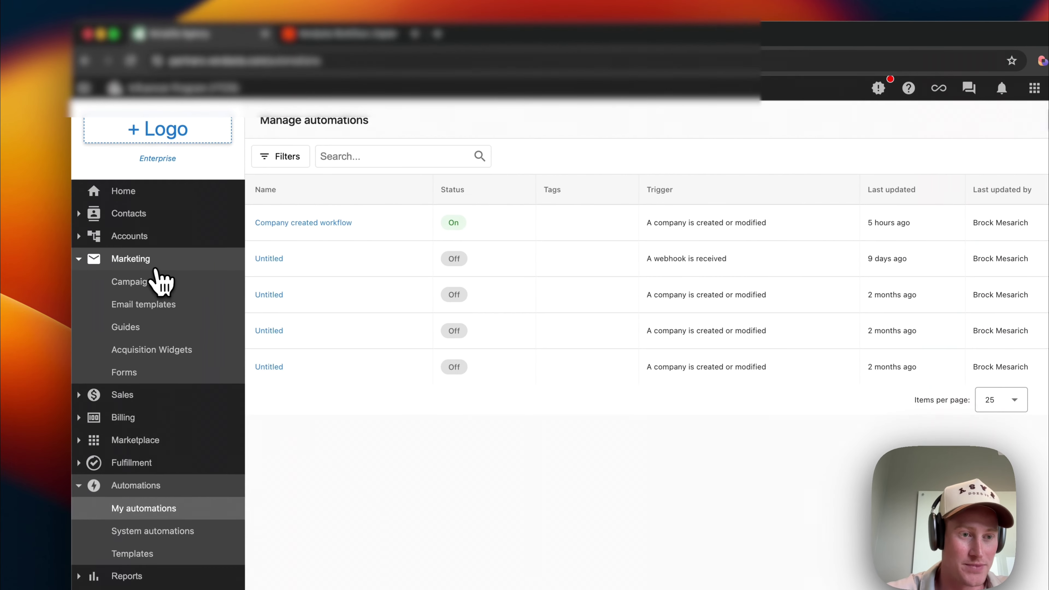
pyautogui.click(140, 213)
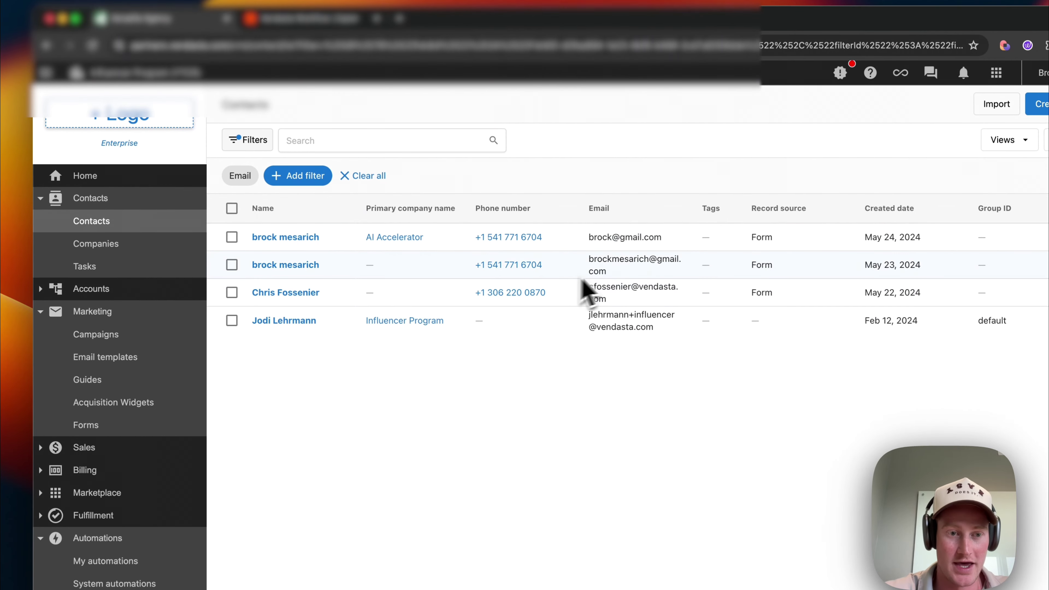
pyautogui.click(124, 244)
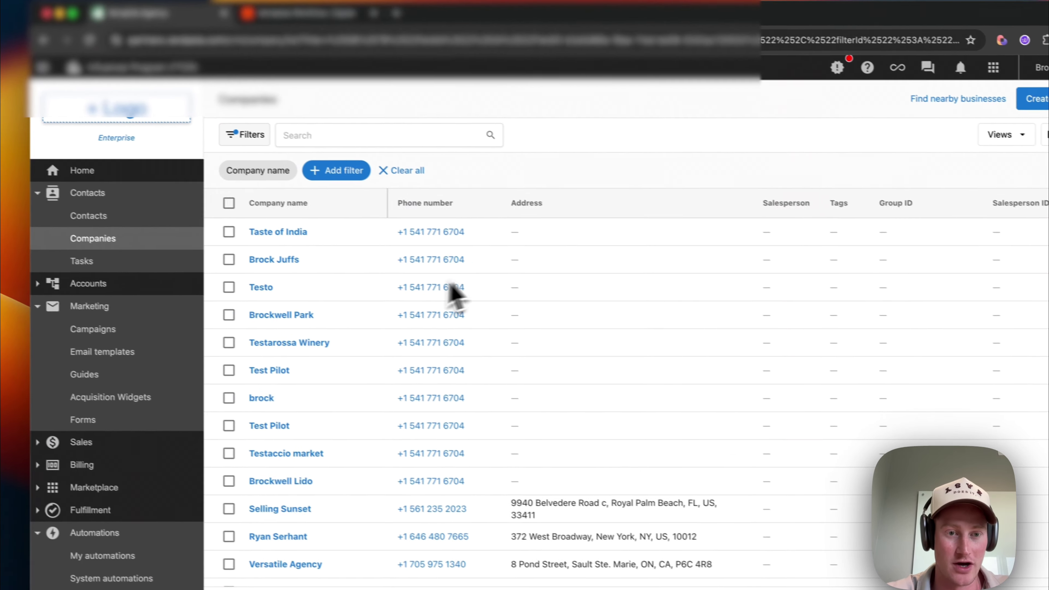
pyautogui.hscroll(5, 496, 314)
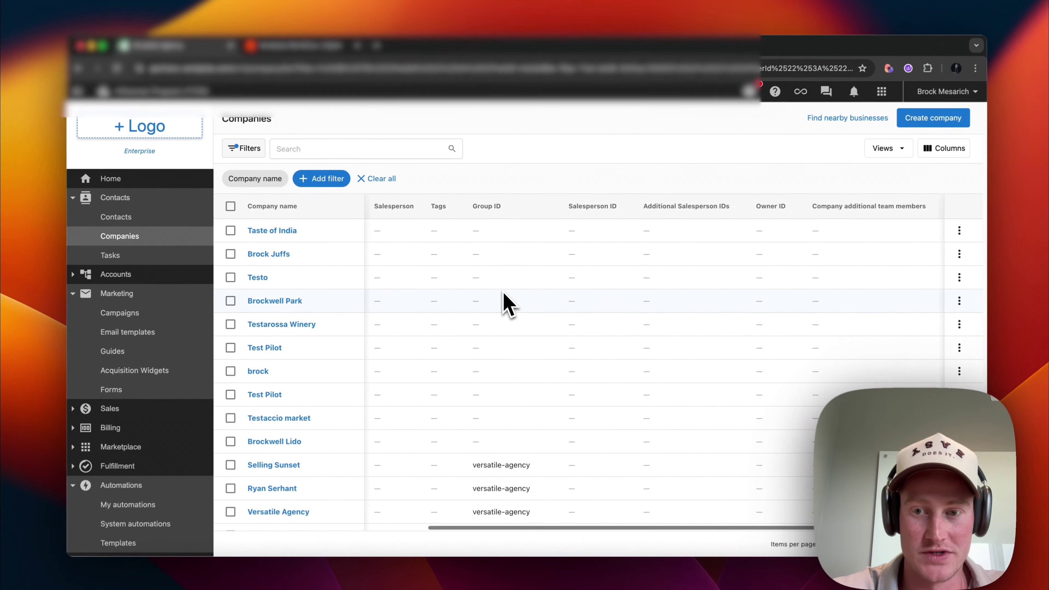
pyautogui.hscroll(-5, 508, 305)
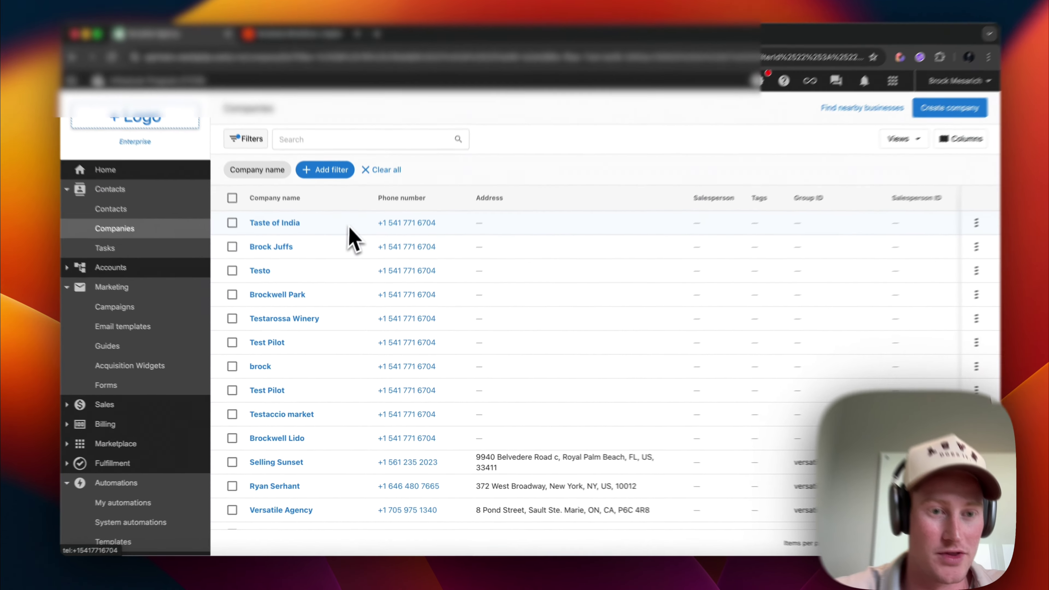
pyautogui.click(295, 224)
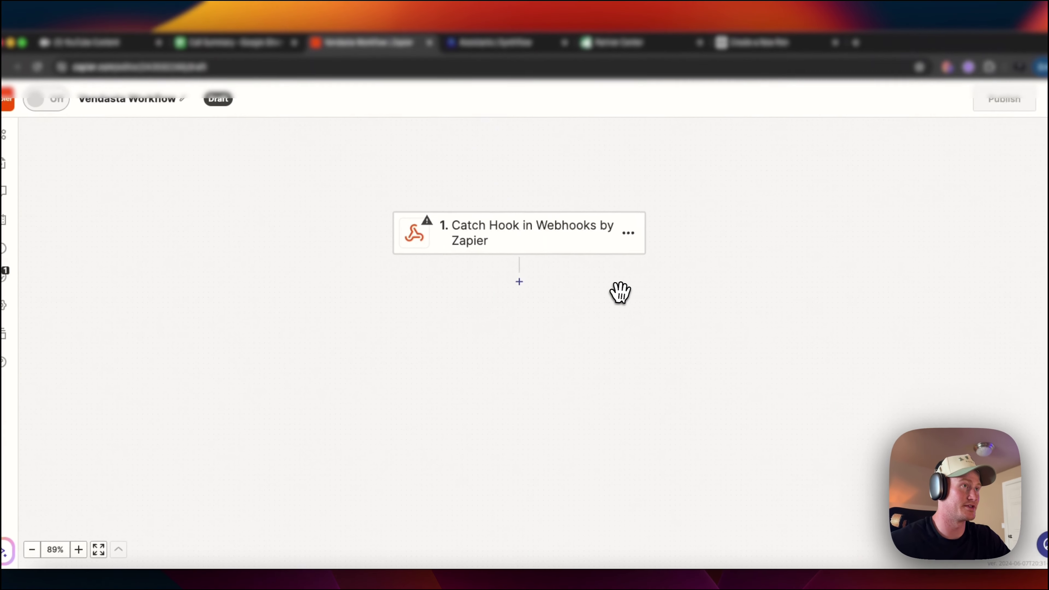
pyautogui.click(313, 292)
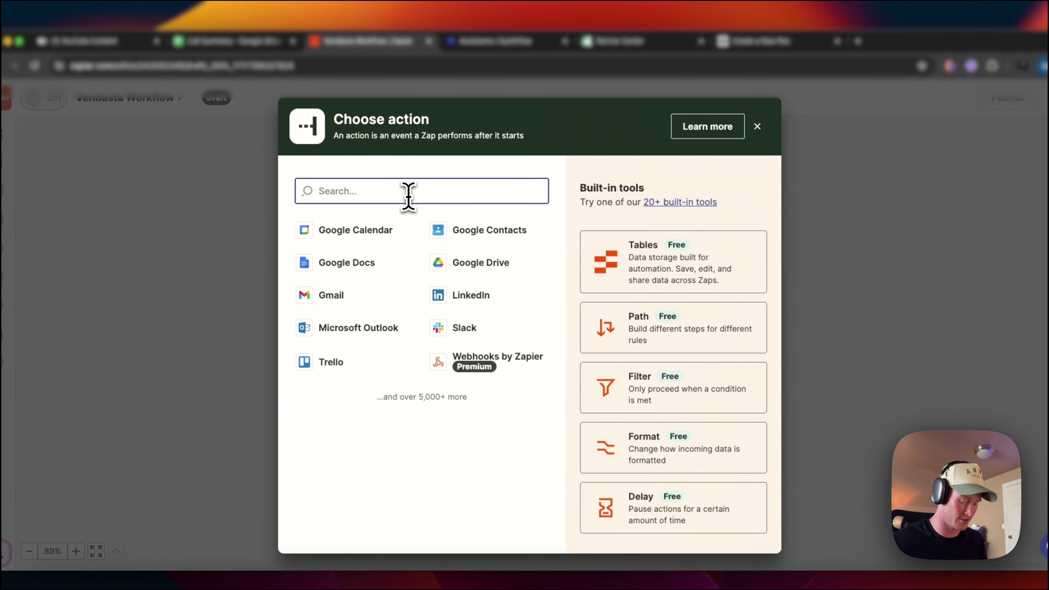
# - Add Formatter by Zapier as step 2 with the Numbers event
pyautogui.write('formatter')
pyautogui.click(403, 234)
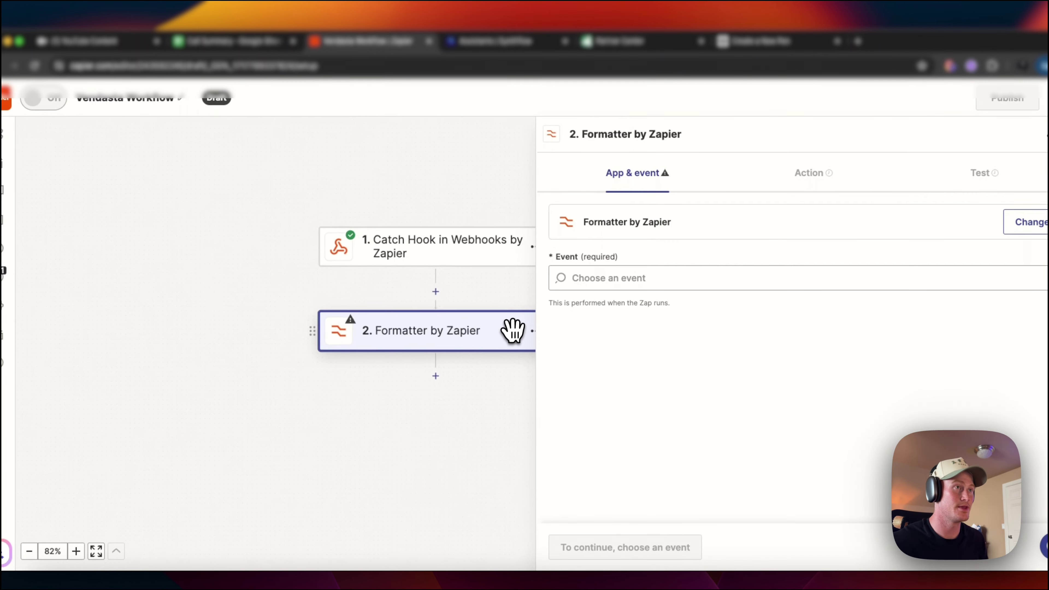
pyautogui.click(627, 277)
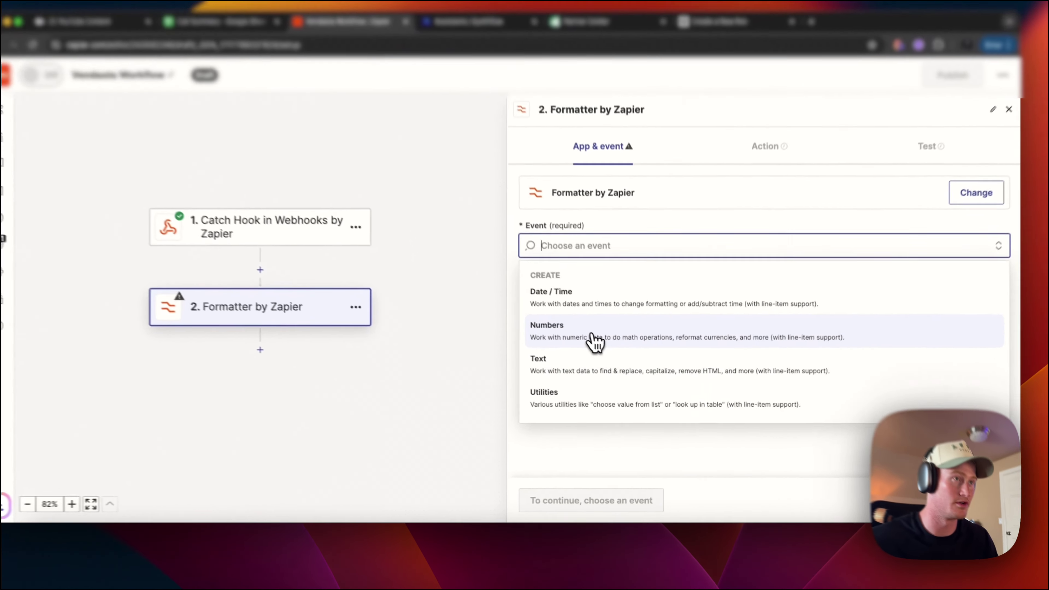
pyautogui.click(602, 357)
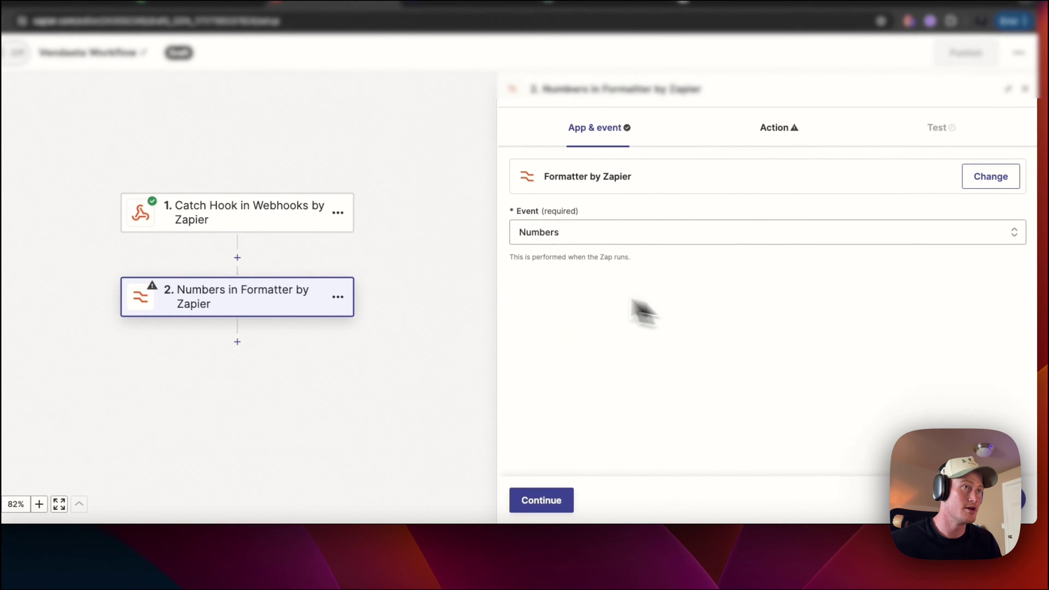
pyautogui.click(564, 501)
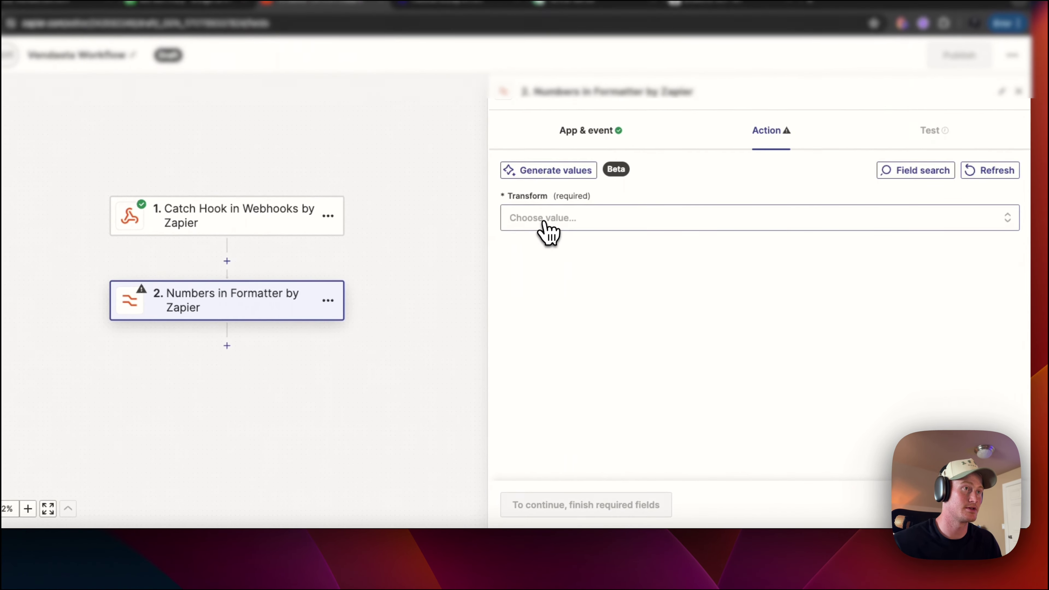
pyautogui.click(552, 214)
pyautogui.scroll(-2, 611, 429)
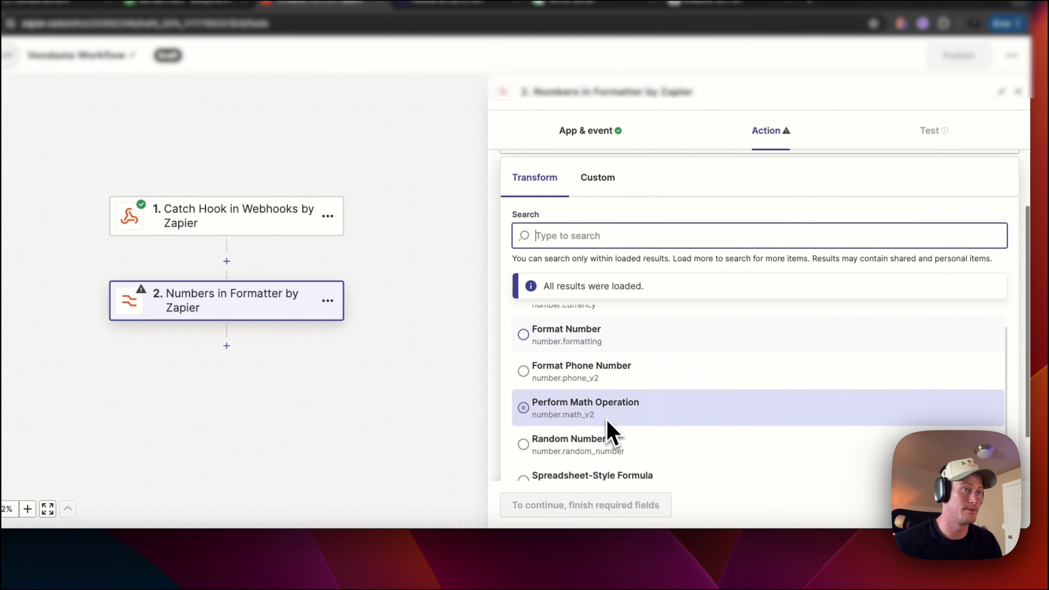
pyautogui.click(592, 387)
pyautogui.click(578, 337)
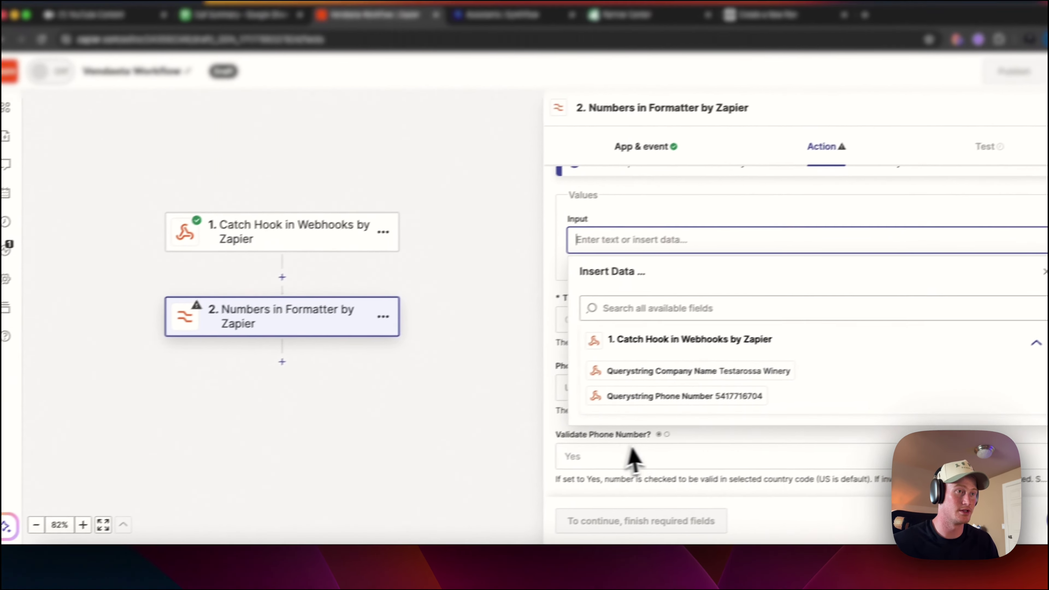
pyautogui.click(663, 404)
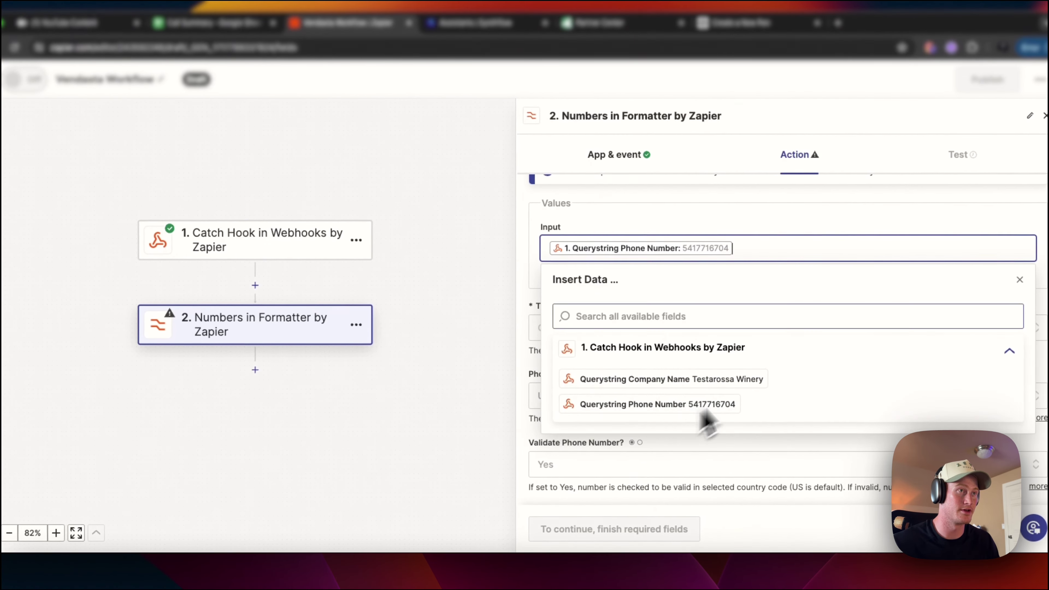
pyautogui.click(636, 201)
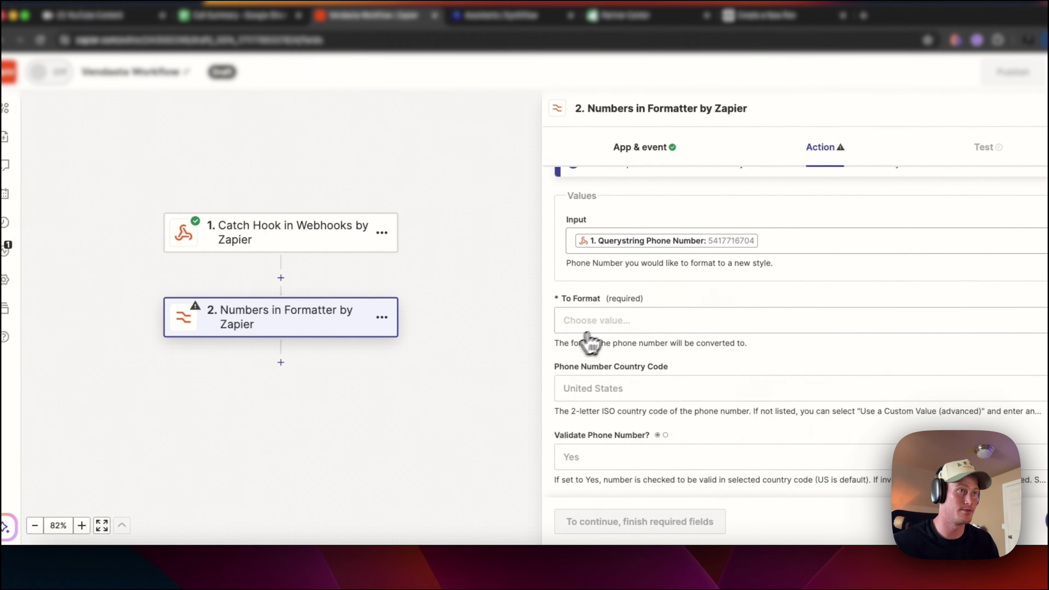
pyautogui.click(587, 331)
pyautogui.click(632, 413)
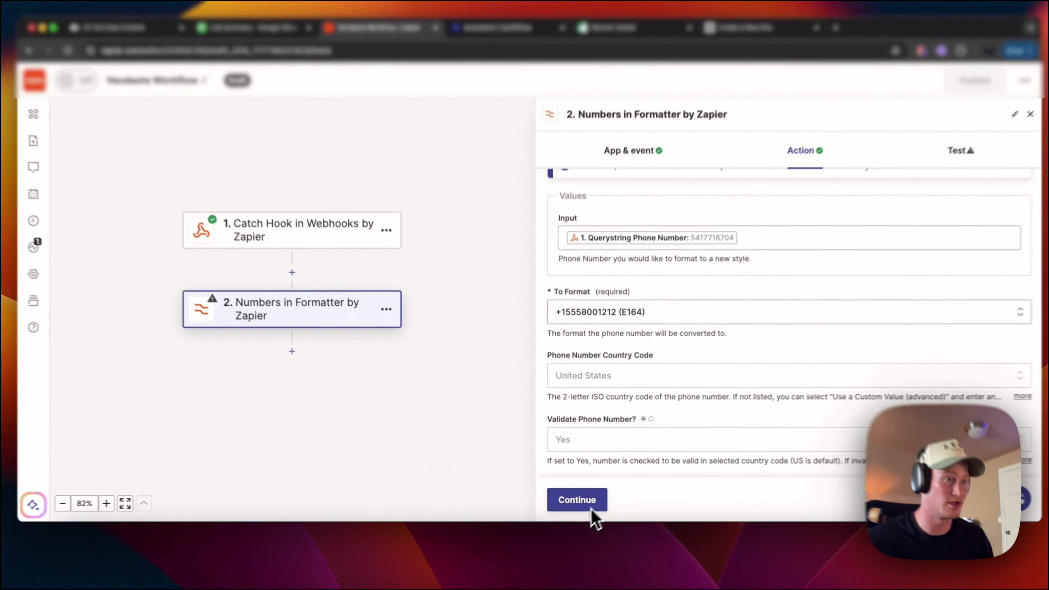
pyautogui.click(579, 502)
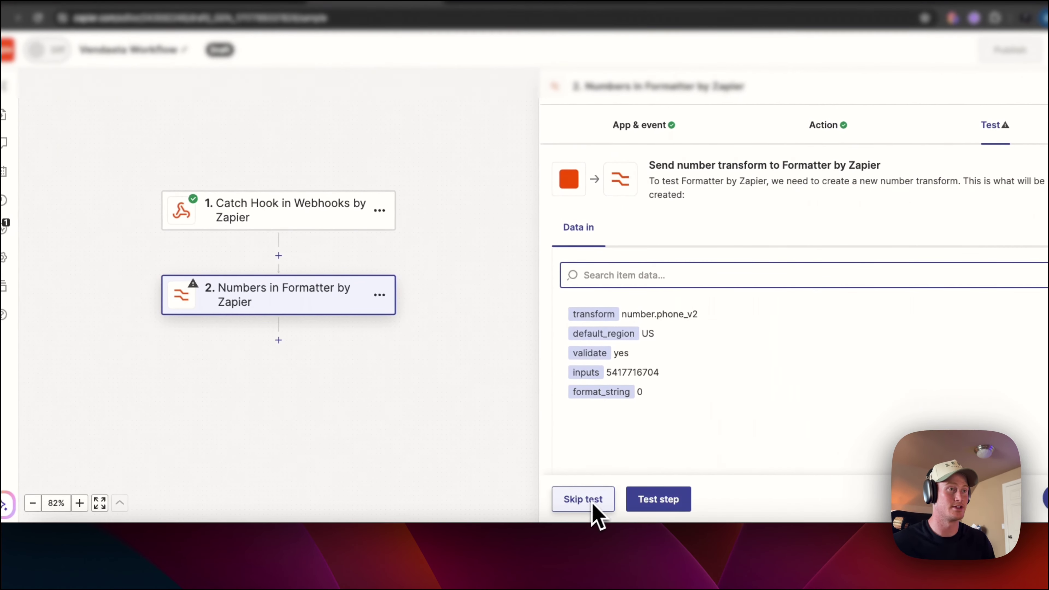
pyautogui.click(663, 503)
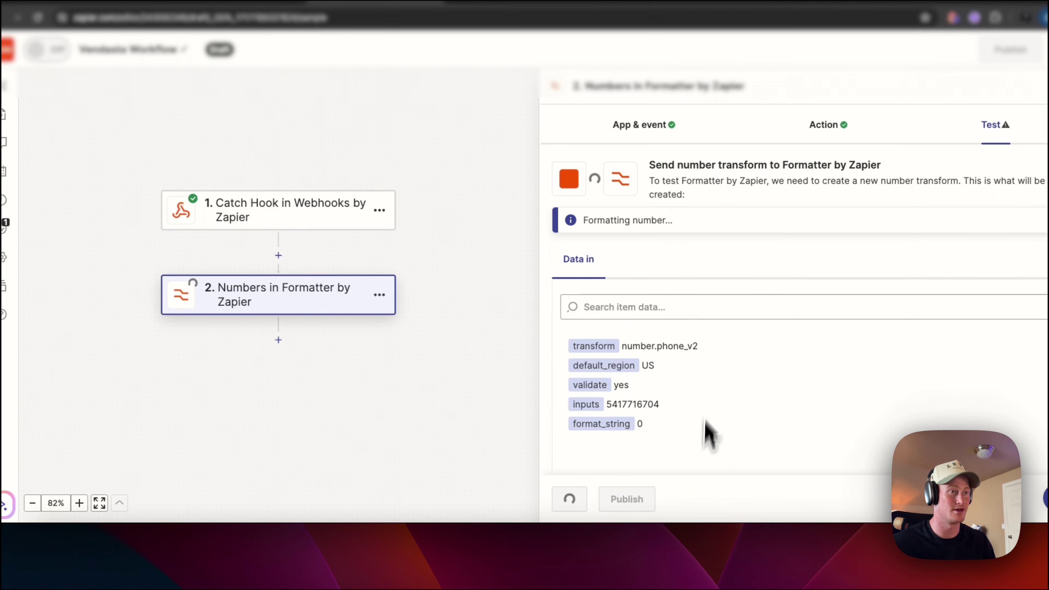
pyautogui.moveTo(628, 331); pyautogui.dragTo(713, 337)
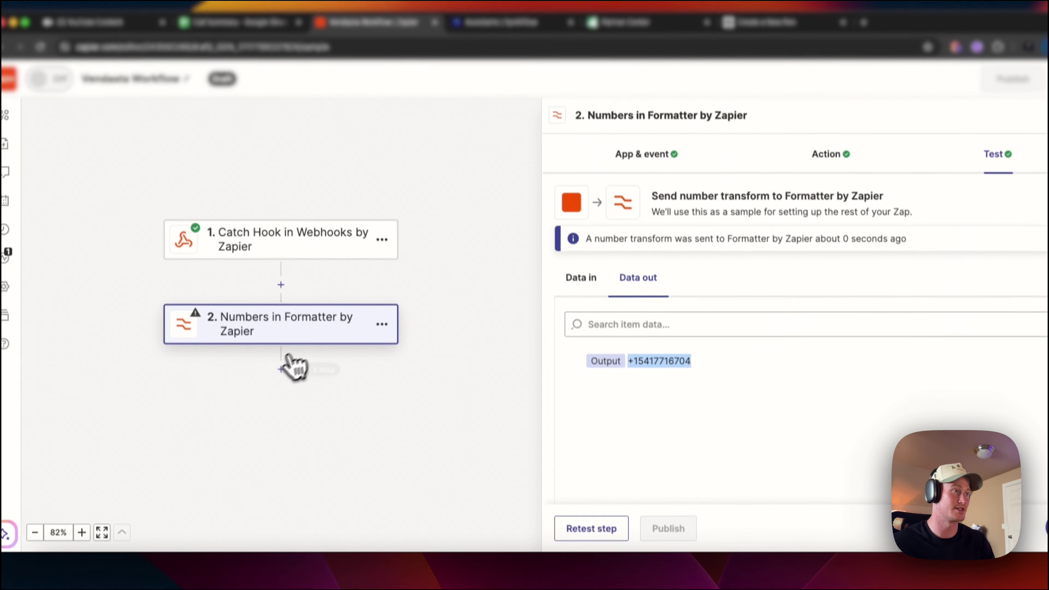
# - Add Synthflow AI Voice - Make Phone Call as step 3 using the existing Synthflow account
pyautogui.click(289, 364)
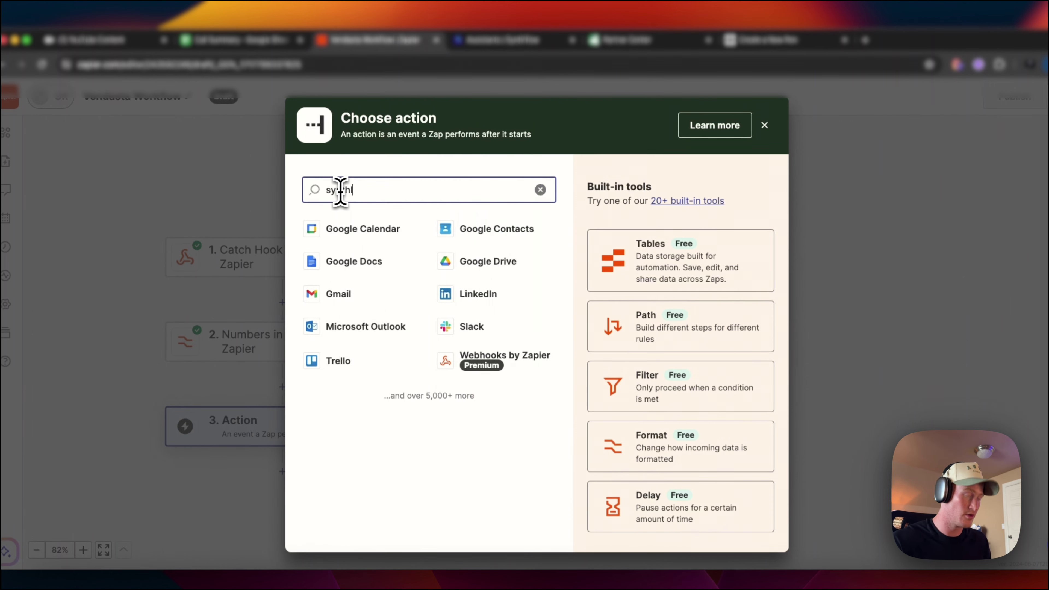
pyautogui.write('f')
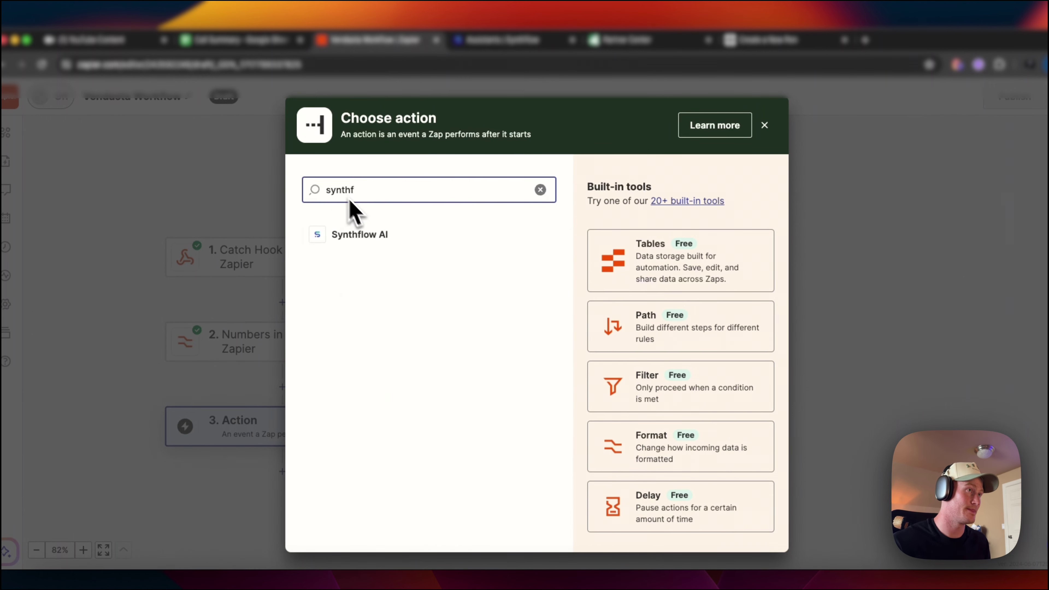
pyautogui.click(359, 235)
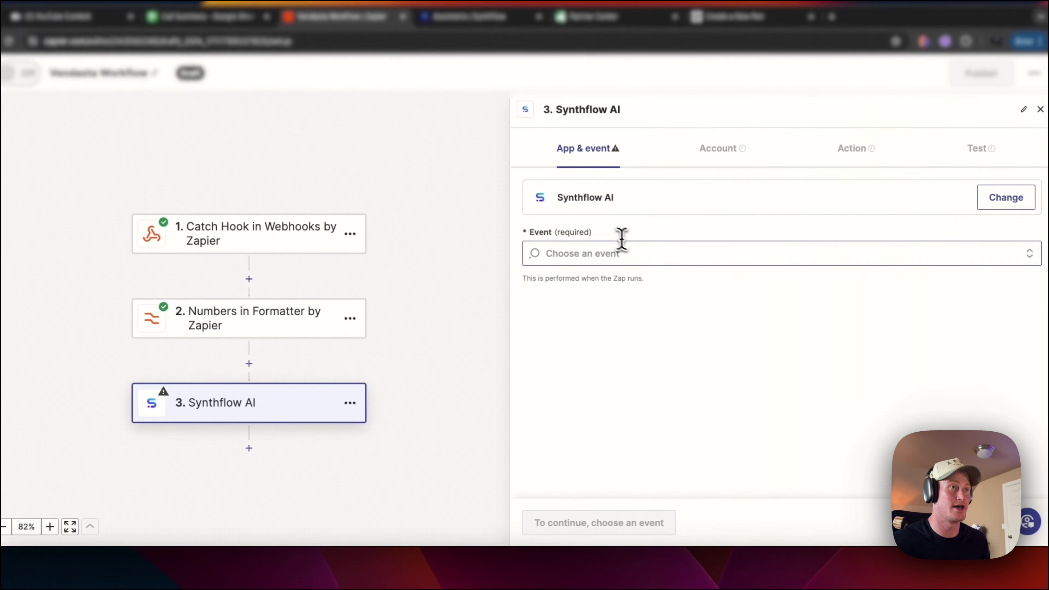
pyautogui.click(618, 252)
pyautogui.click(614, 347)
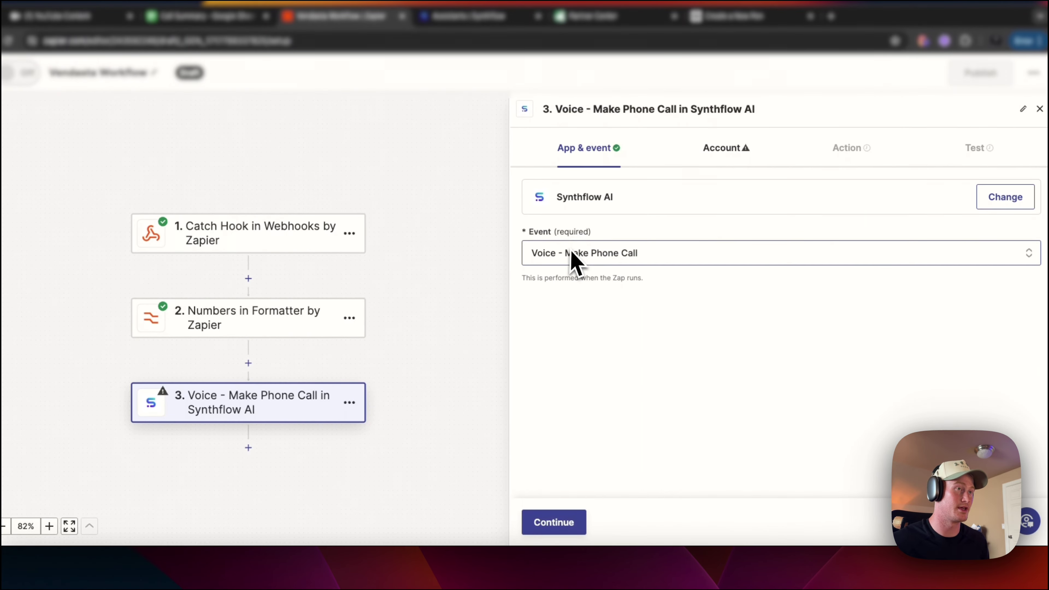
pyautogui.click(576, 526)
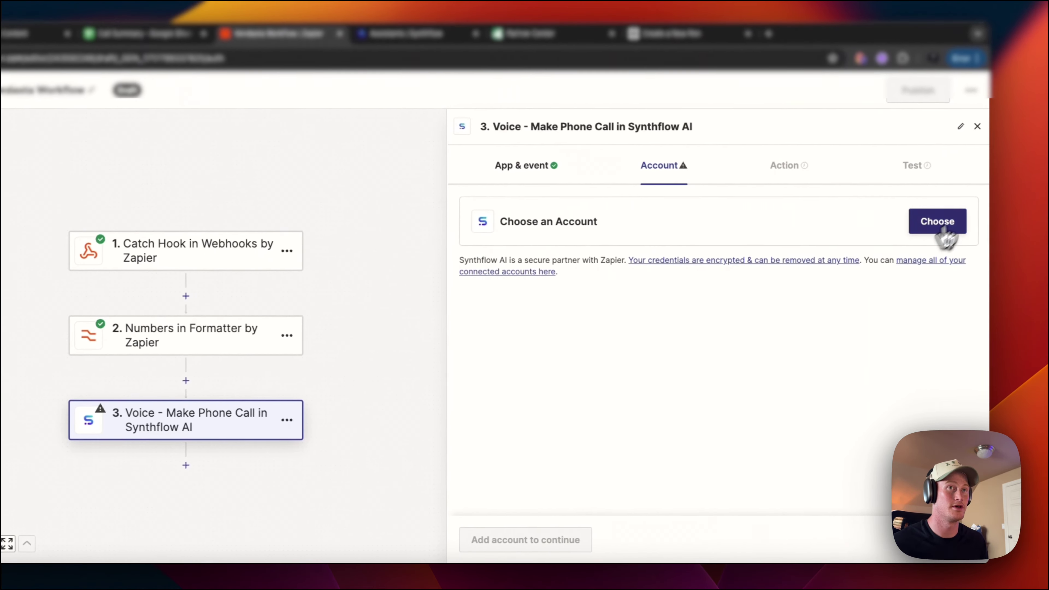
pyautogui.click(998, 205)
pyautogui.click(594, 333)
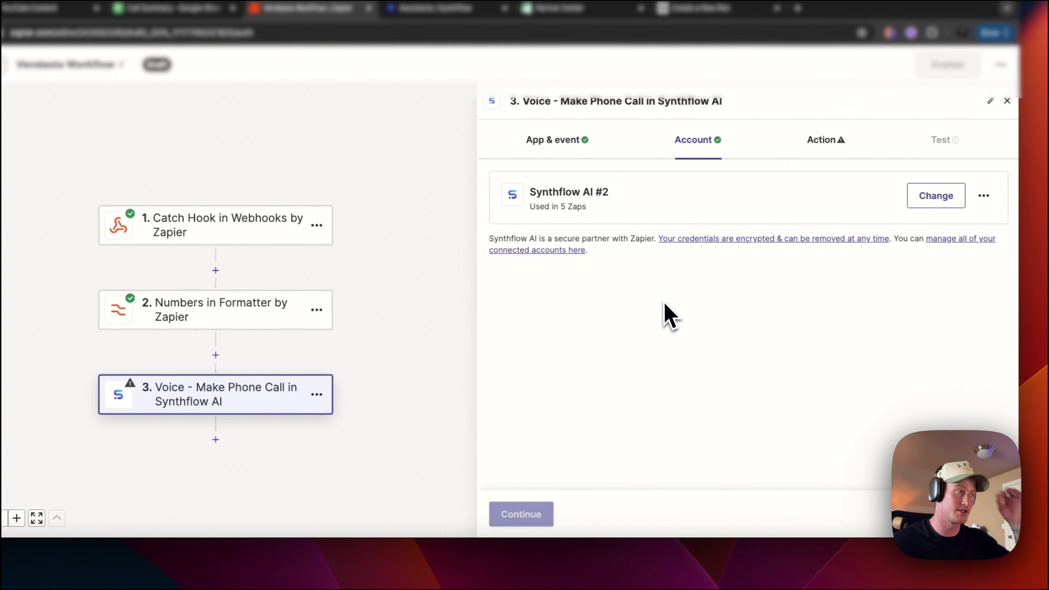
pyautogui.click(560, 516)
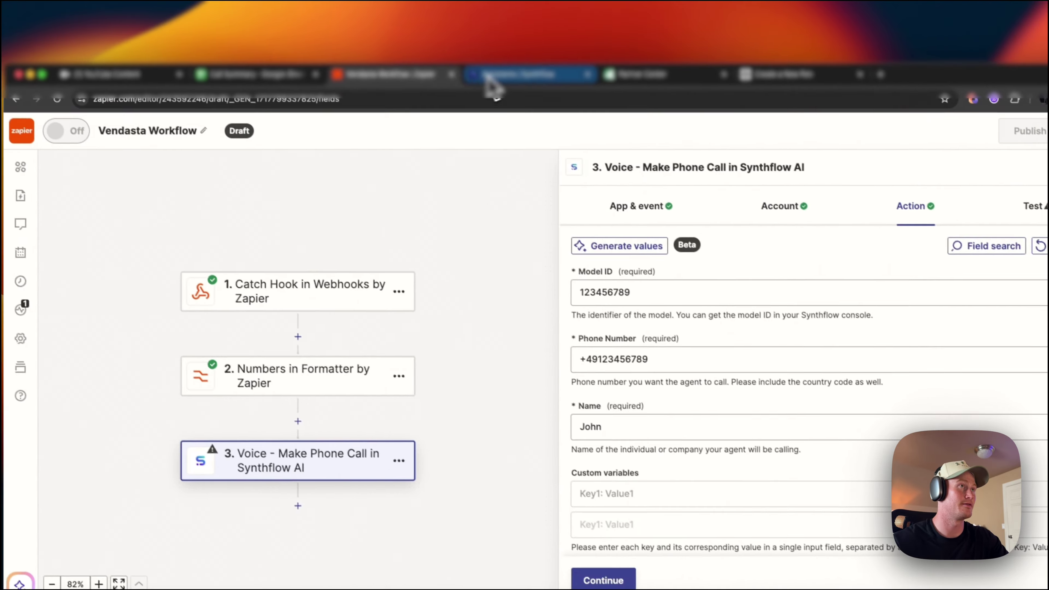
# - Clear the placeholder Model ID in the call step and go to the SolarX Assistant's Deployment page
pyautogui.click(438, 7)
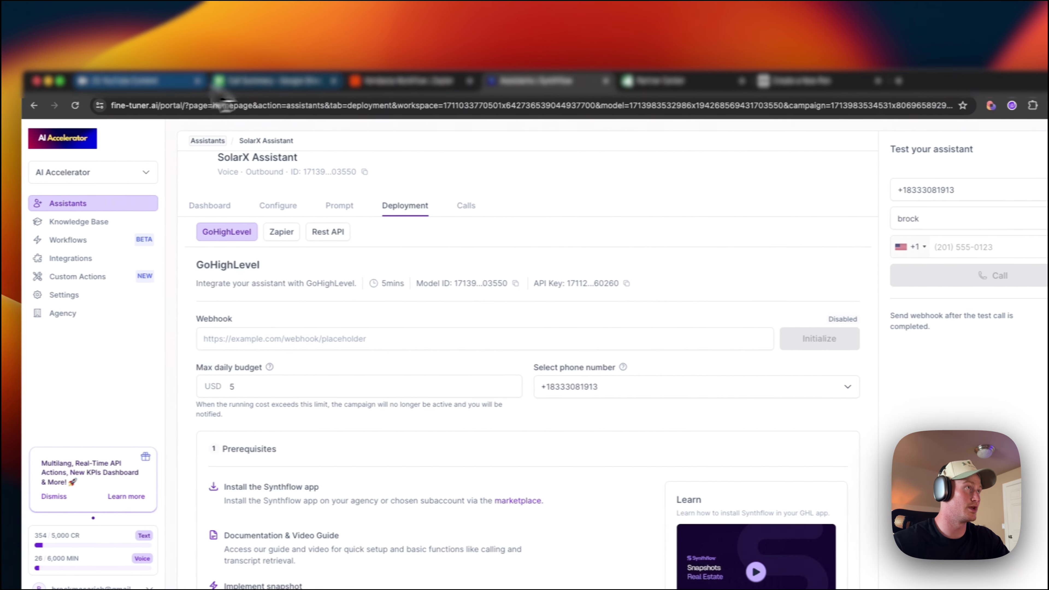
pyautogui.click(363, 82)
pyautogui.moveTo(683, 299); pyautogui.dragTo(600, 297)
pyautogui.press('BackSpace')
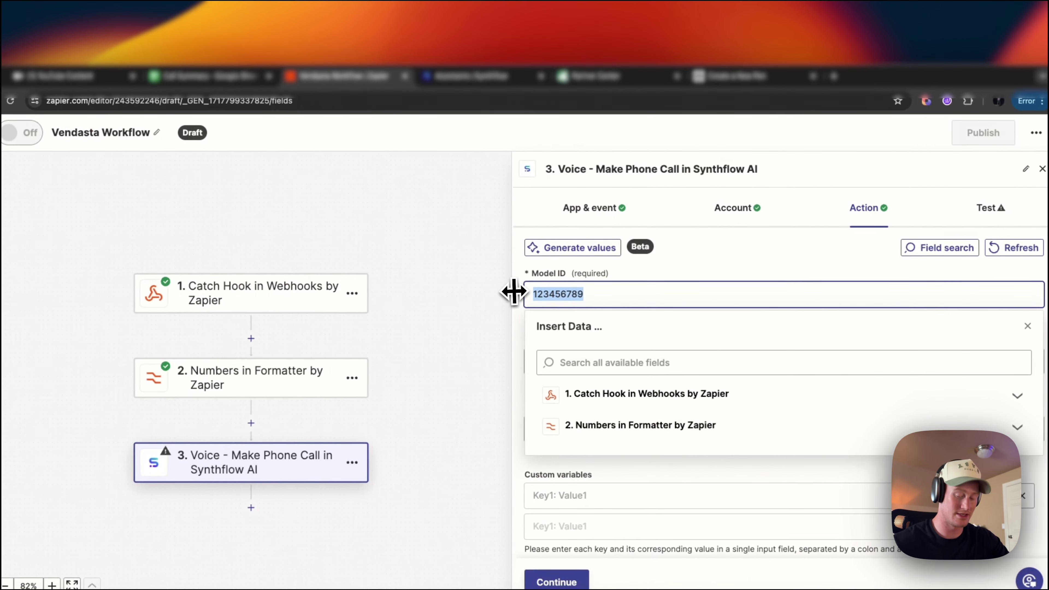
pyautogui.click(472, 79)
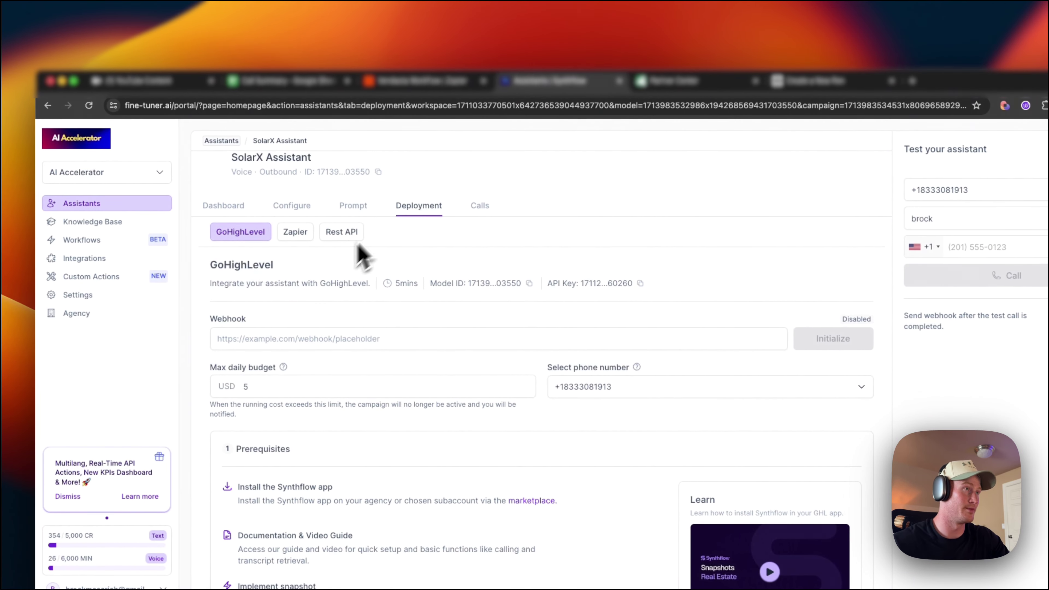
pyautogui.click(433, 80)
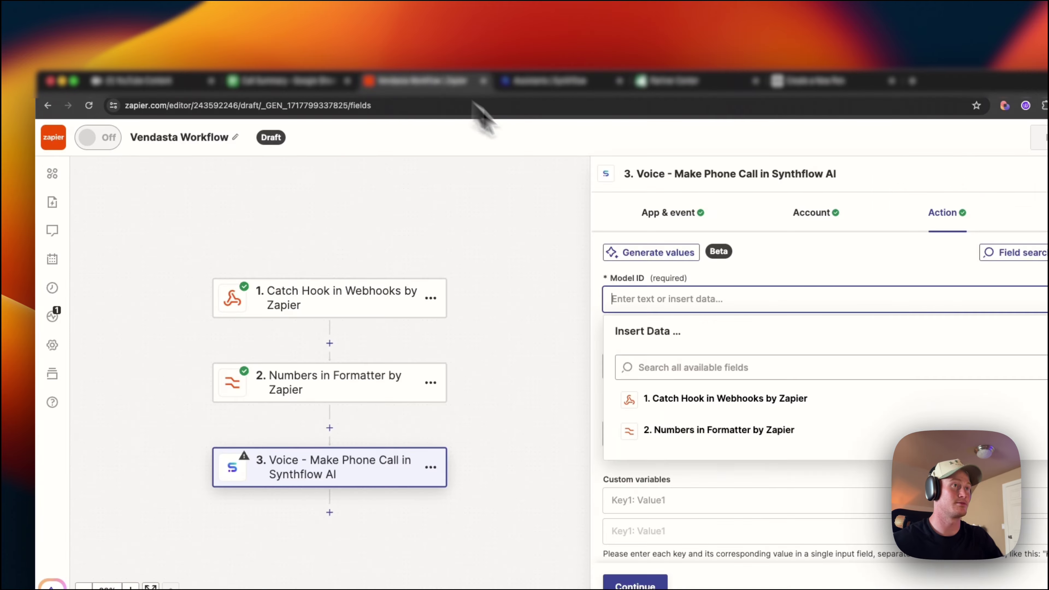
pyautogui.press('super+v')
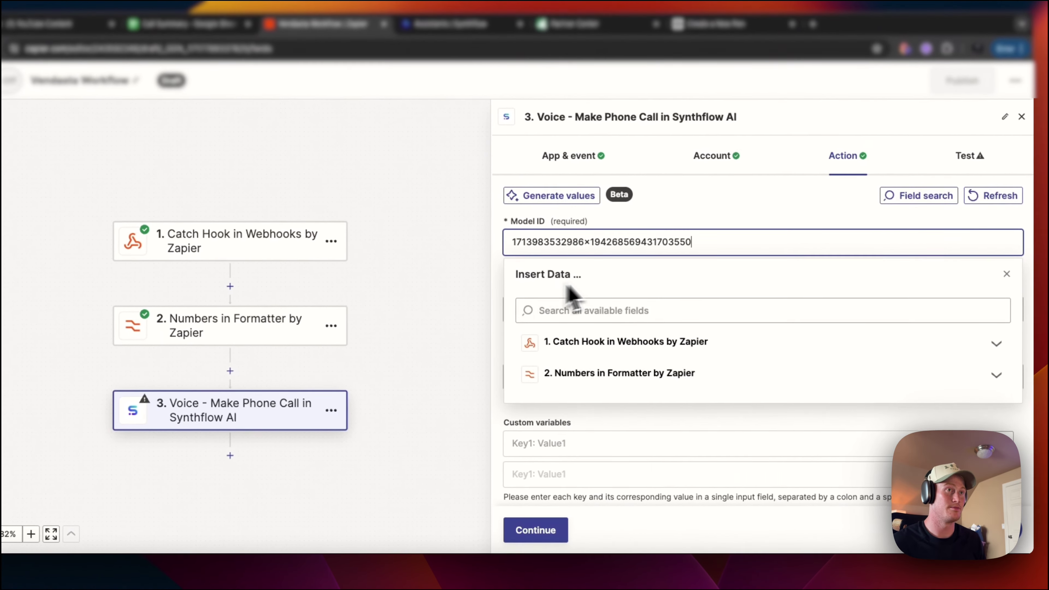
pyautogui.press('Escape')
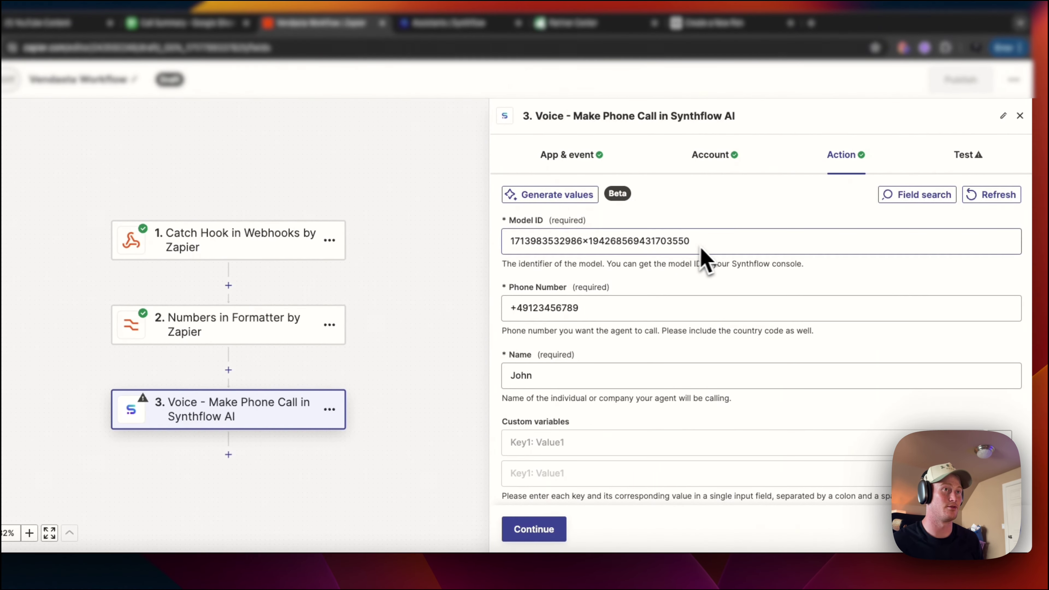
pyautogui.moveTo(620, 308); pyautogui.dragTo(481, 310)
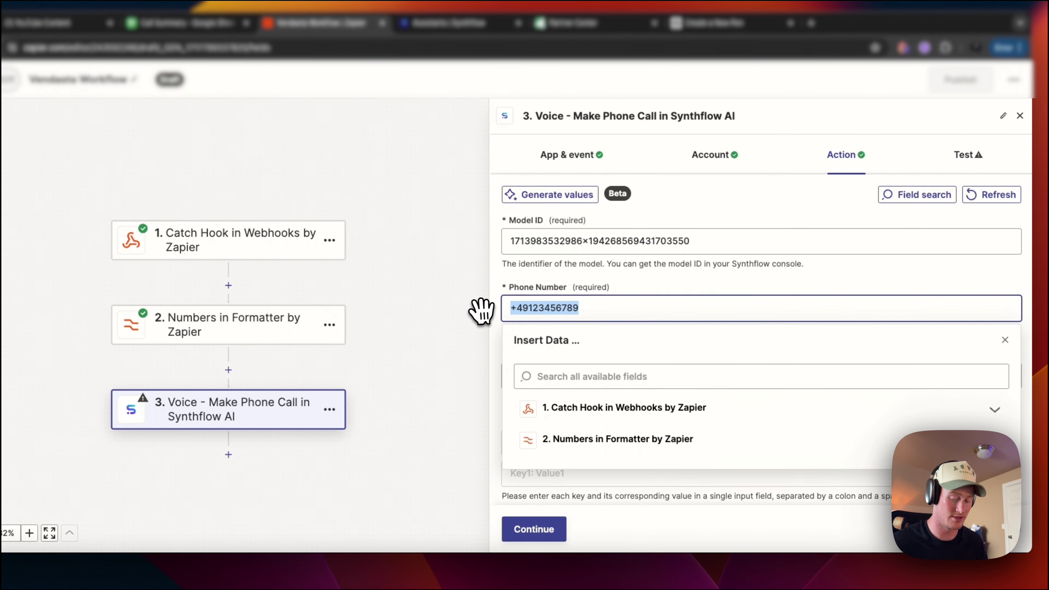
pyautogui.click(595, 439)
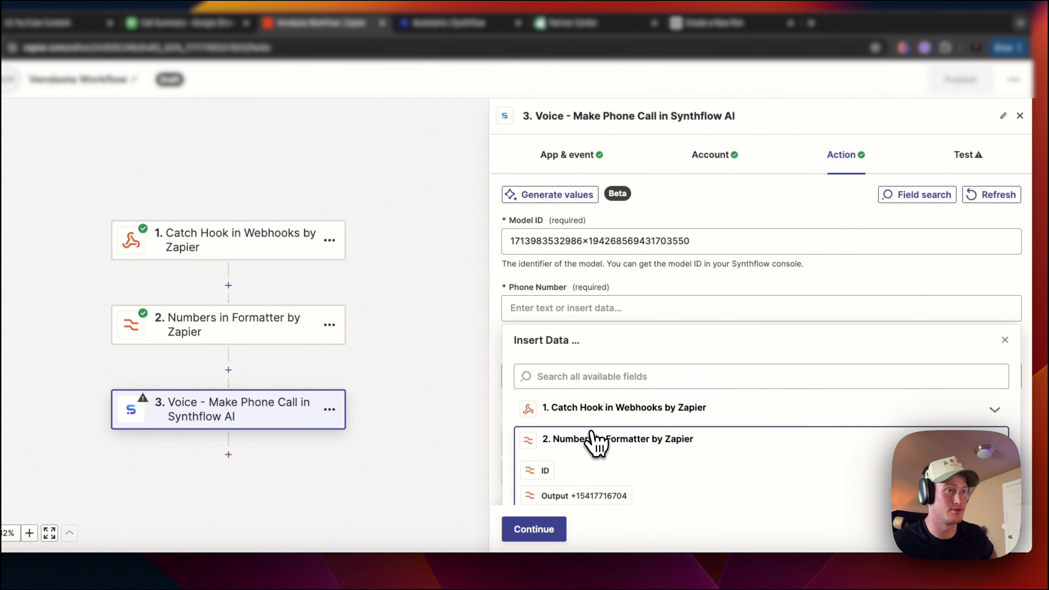
pyautogui.click(594, 403)
pyautogui.click(675, 189)
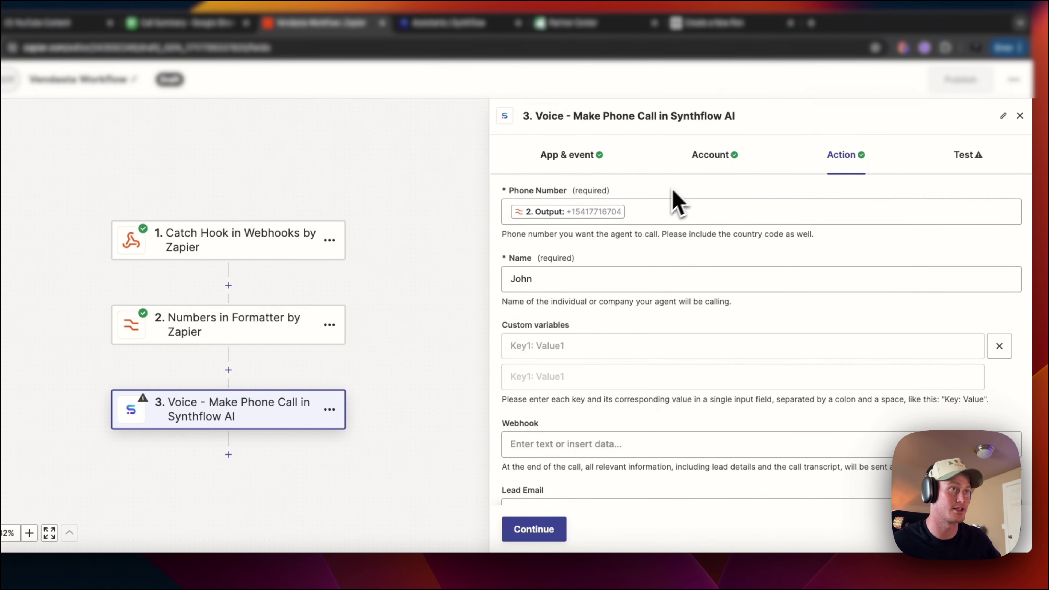
# - Map the webhook's Querystring Company Name to Name, clear Lead Email, and continue to testing
pyautogui.moveTo(580, 274); pyautogui.dragTo(506, 279)
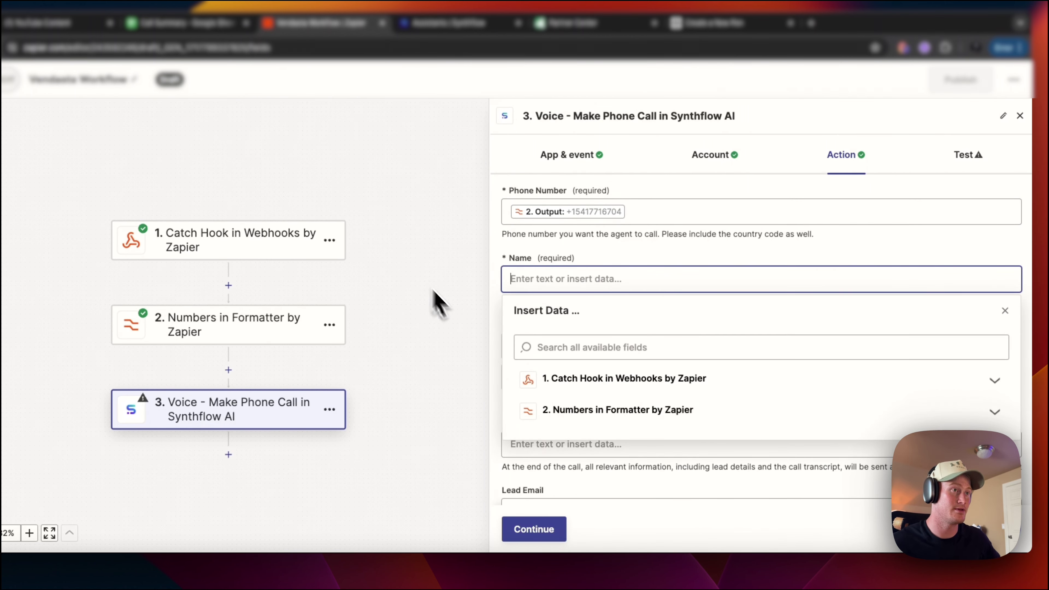
pyautogui.click(564, 375)
pyautogui.click(661, 411)
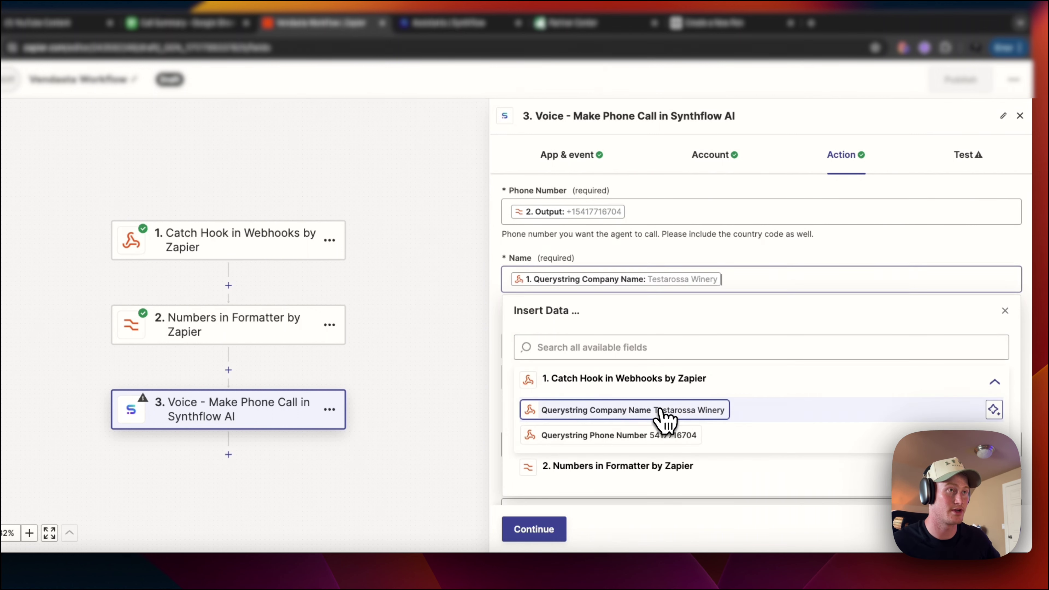
pyautogui.click(661, 263)
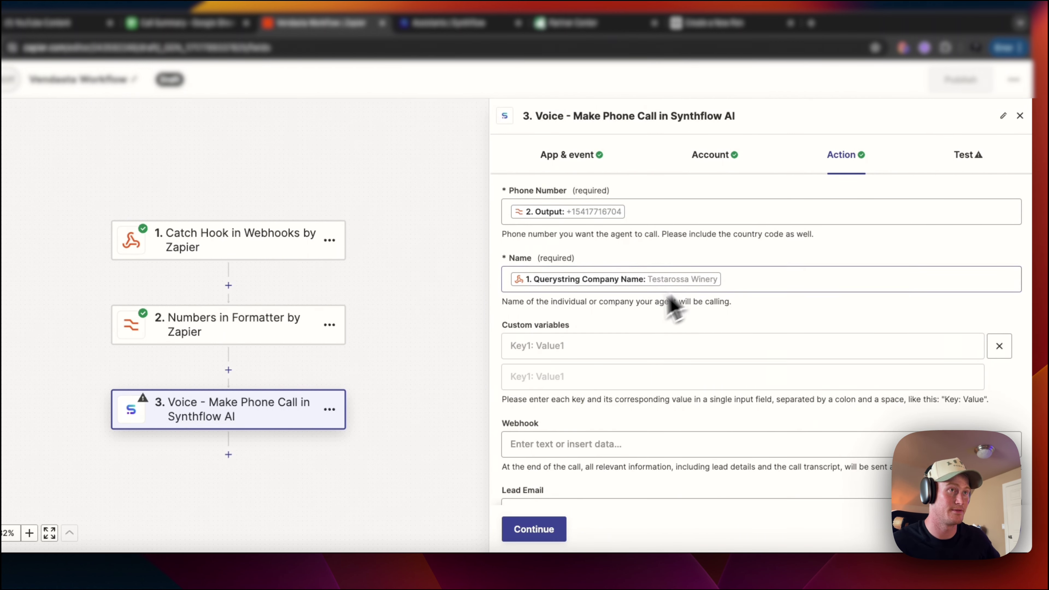
pyautogui.scroll(-3, 586, 374)
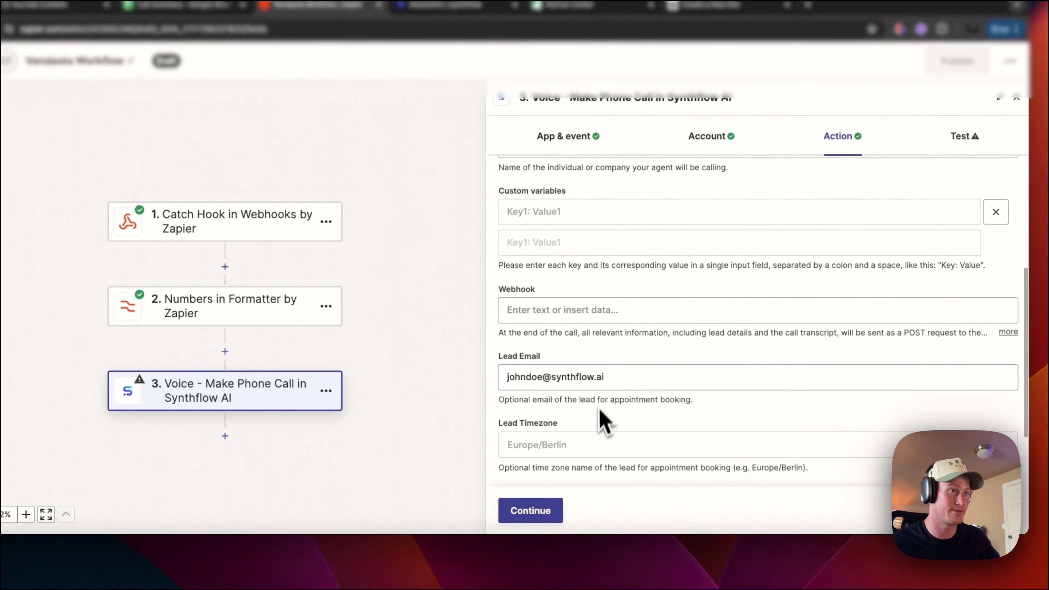
pyautogui.click(514, 392)
pyautogui.click(552, 363)
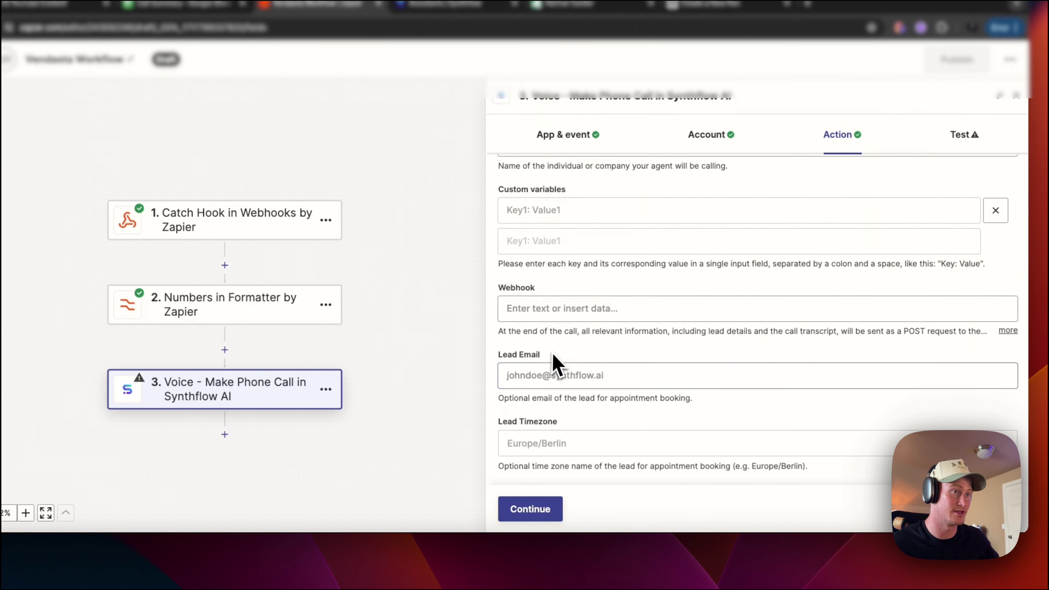
pyautogui.scroll(-2, 576, 410)
pyautogui.scroll(3, 588, 417)
pyautogui.scroll(-3, 530, 357)
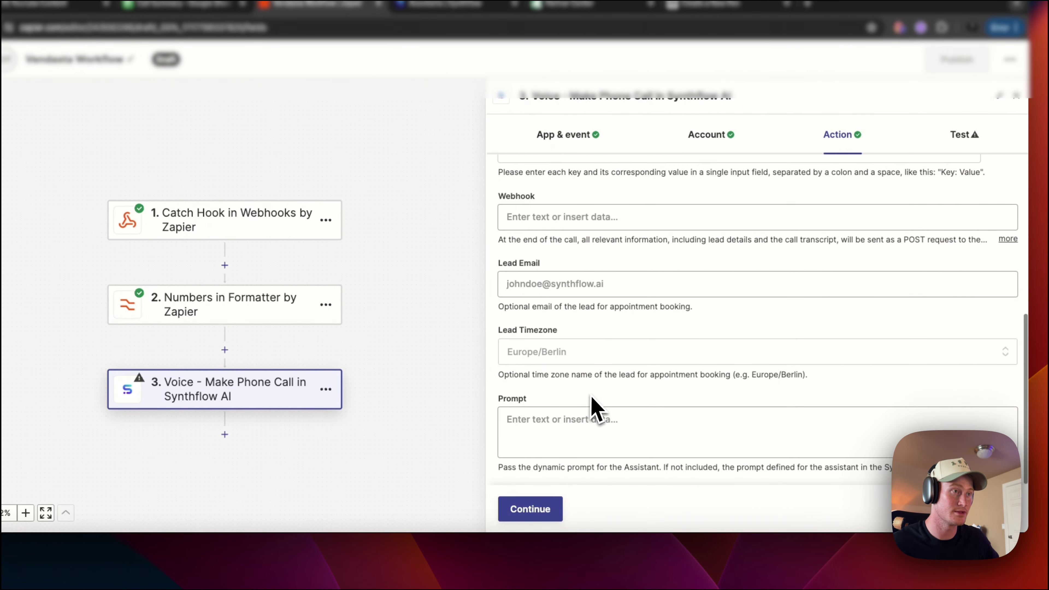
pyautogui.click(544, 510)
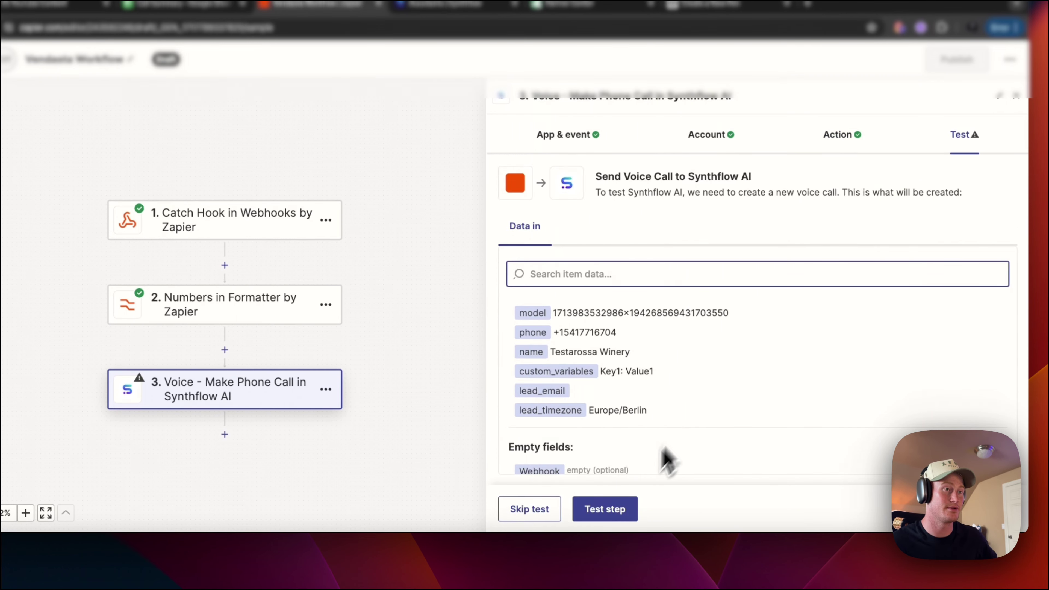
# - Send a test voice call from the Synthflow step (status ok) and add a blank fourth step
pyautogui.click(611, 507)
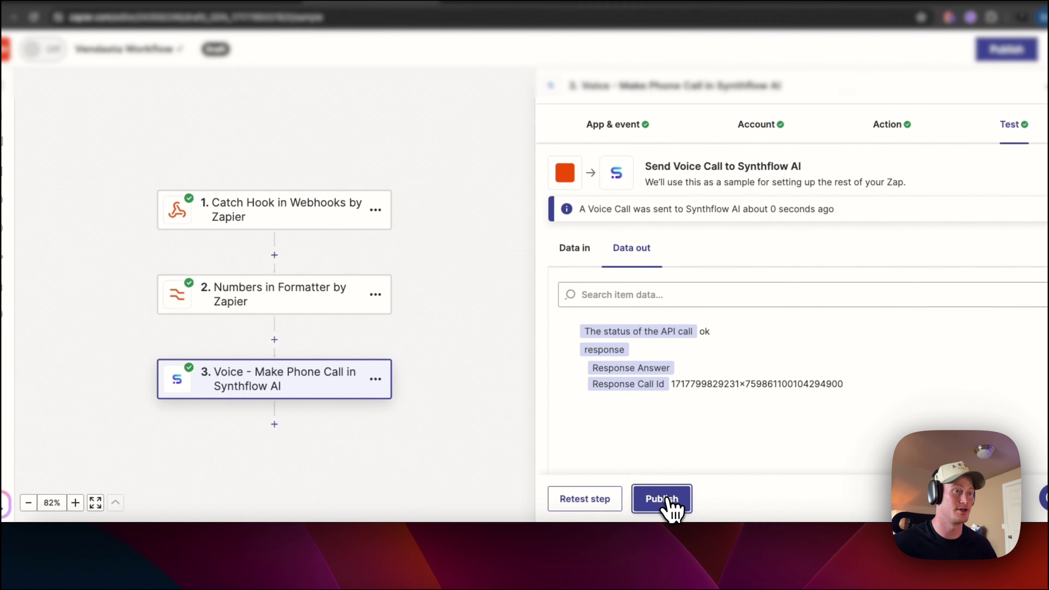
pyautogui.click(274, 424)
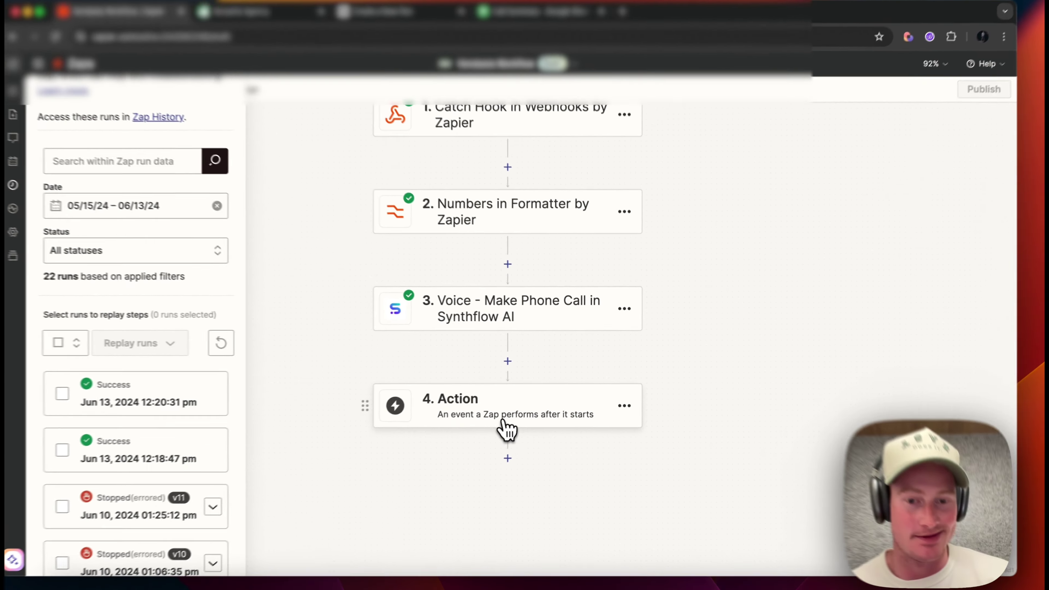
# - Set step 4's app to Delay by Zapier and bring up its event list
pyautogui.click(519, 414)
pyautogui.click(654, 316)
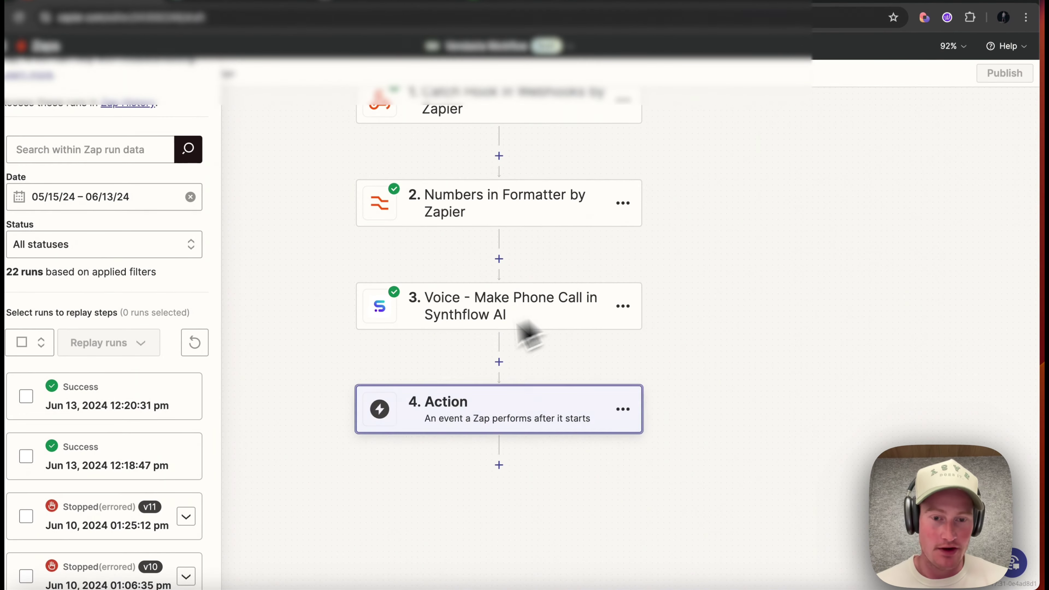
pyautogui.click(496, 430)
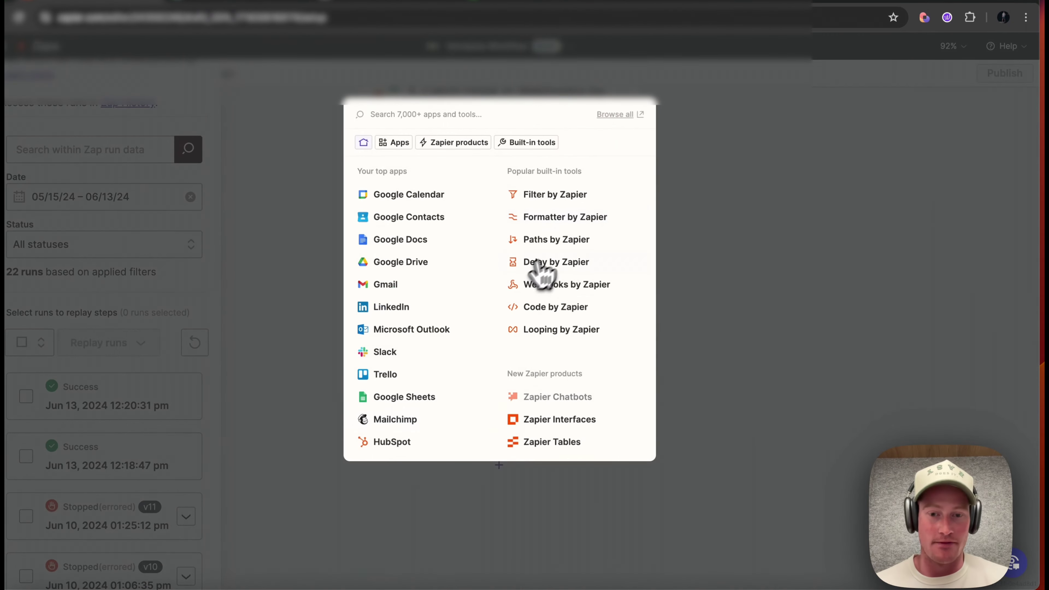
pyautogui.click(557, 264)
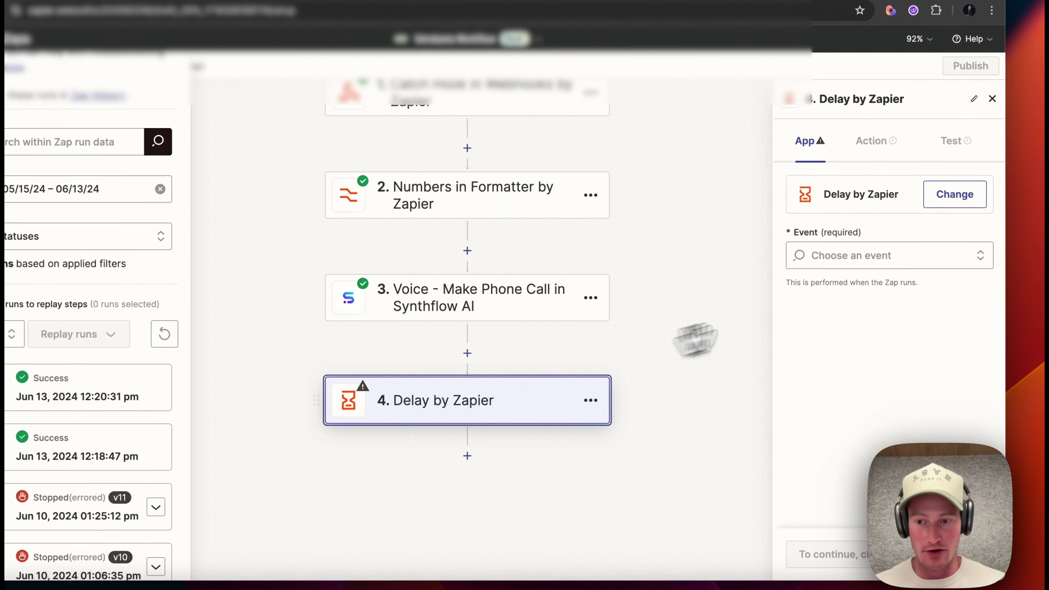
pyautogui.click(810, 278)
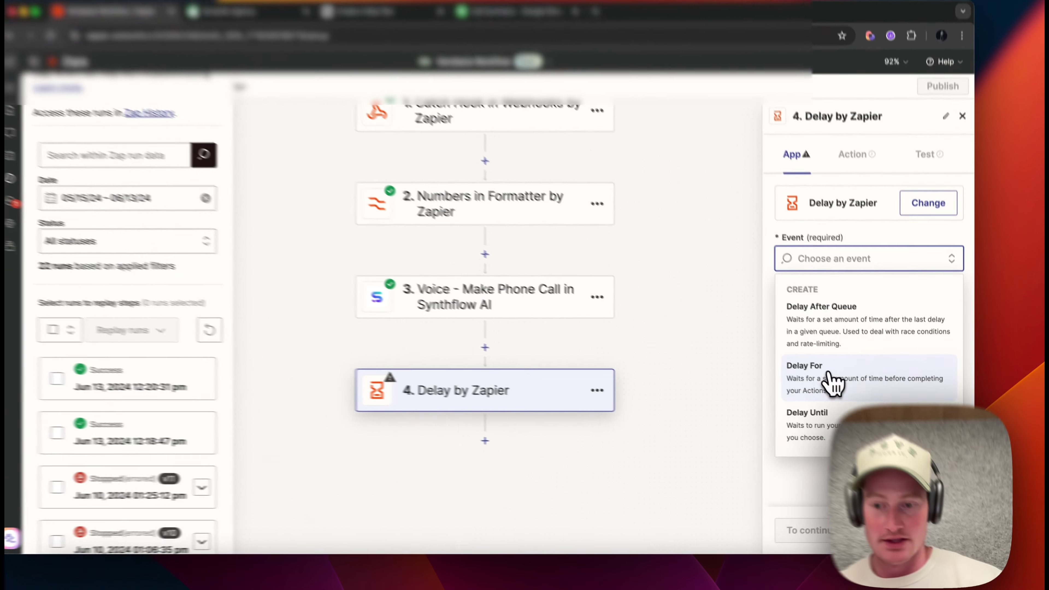
# - Configure the Delay For event to wait 2 minutes, skip its test, and add a following step
pyautogui.click(844, 378)
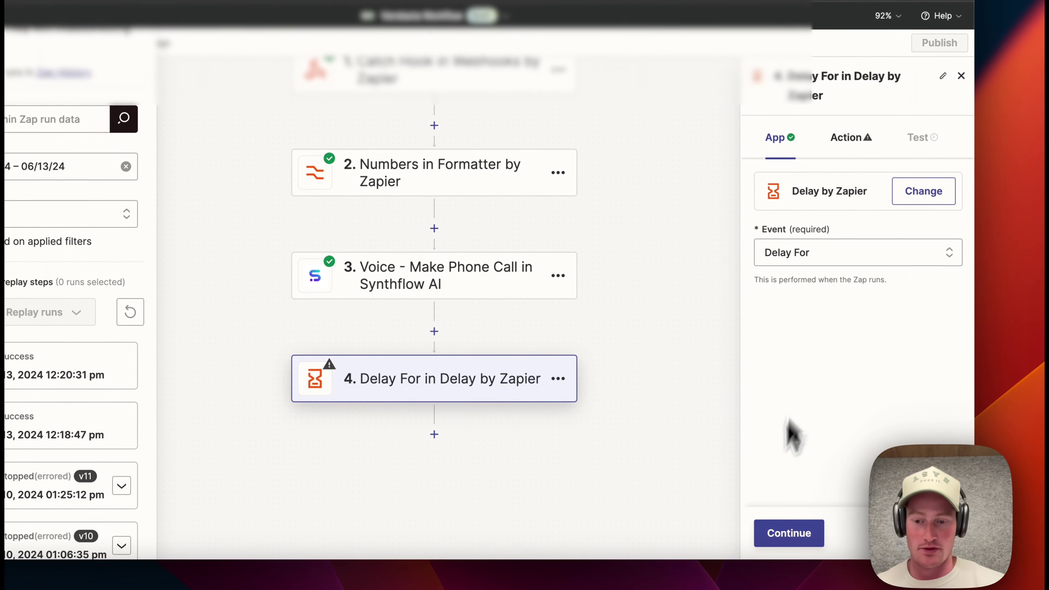
pyautogui.click(790, 534)
pyautogui.click(815, 257)
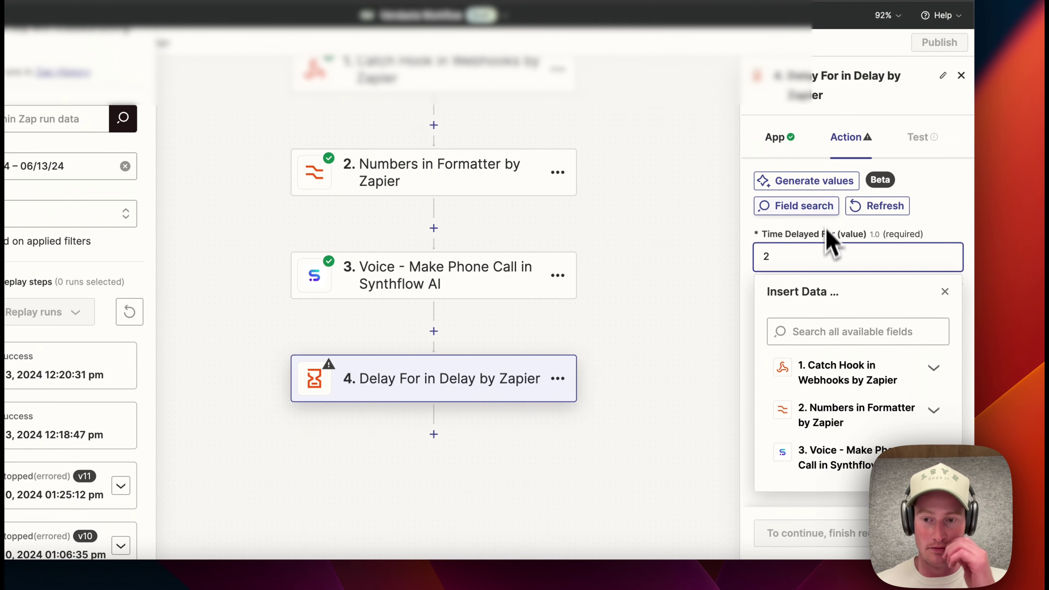
pyautogui.click(761, 264)
pyautogui.click(799, 330)
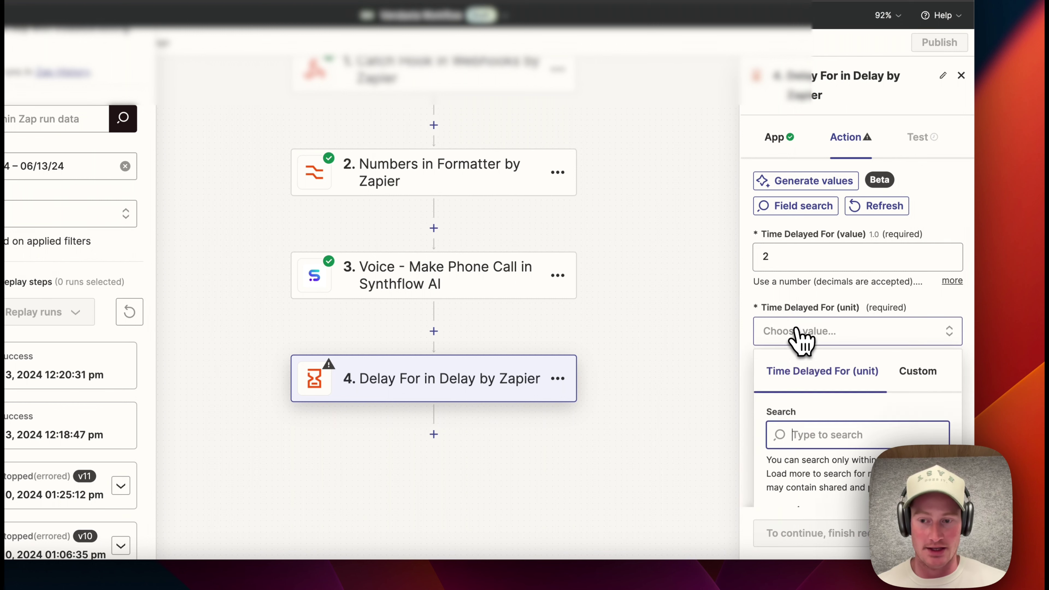
pyautogui.click(804, 393)
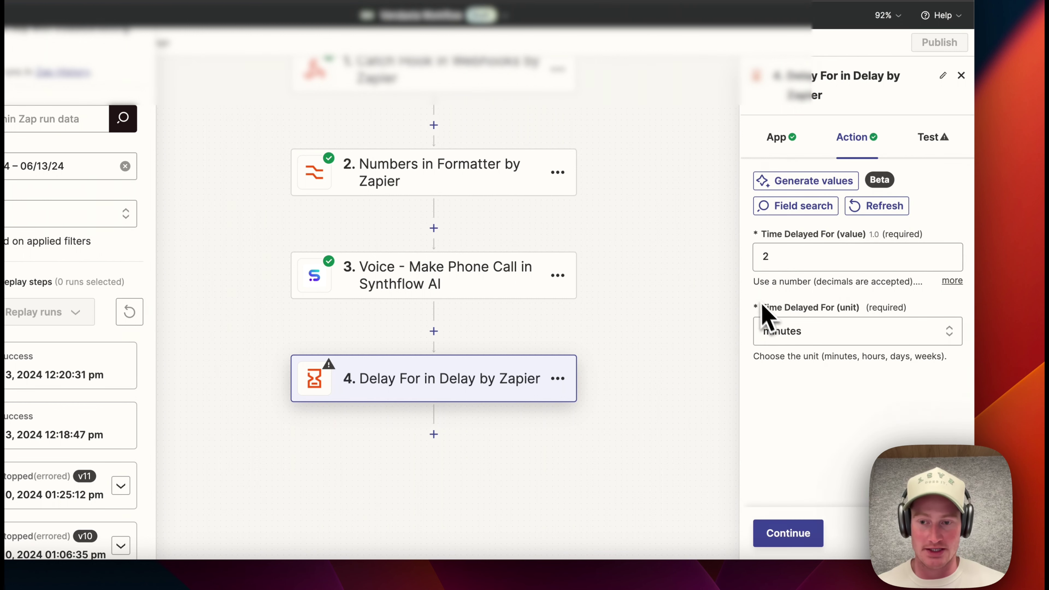
pyautogui.click(790, 535)
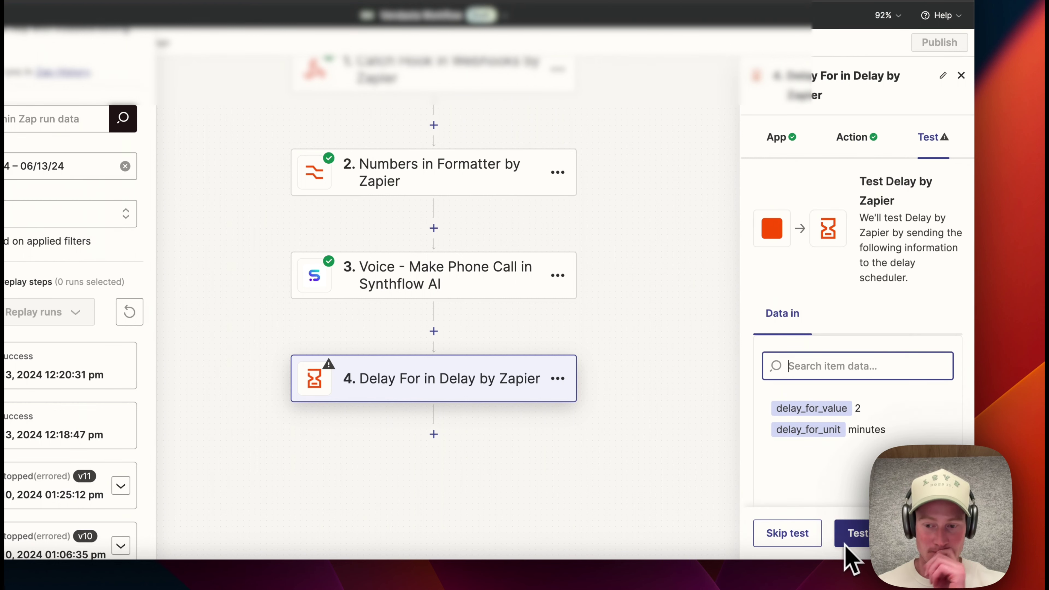
pyautogui.click(791, 537)
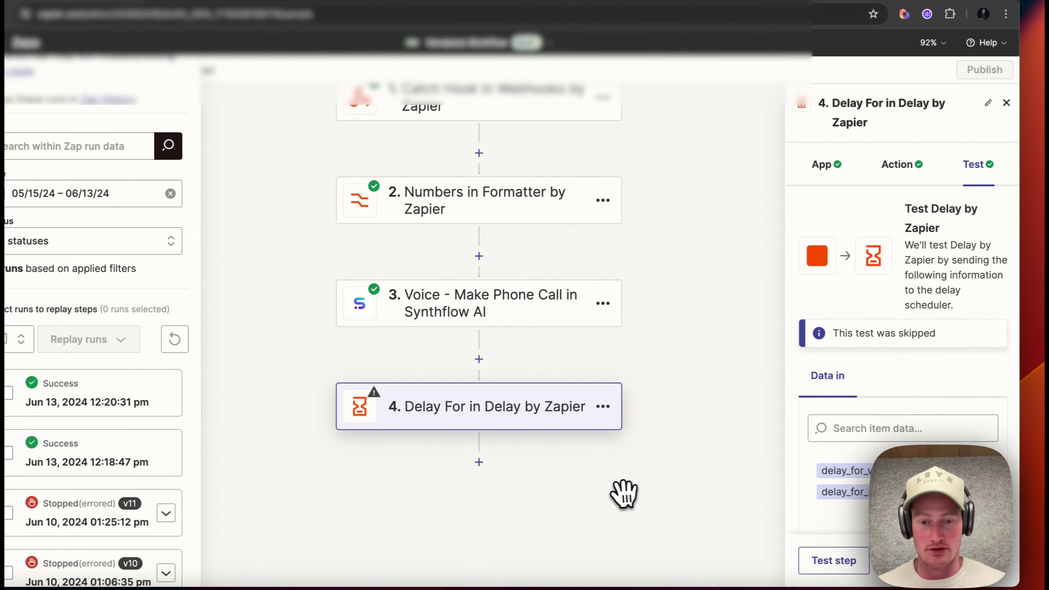
pyautogui.click(478, 462)
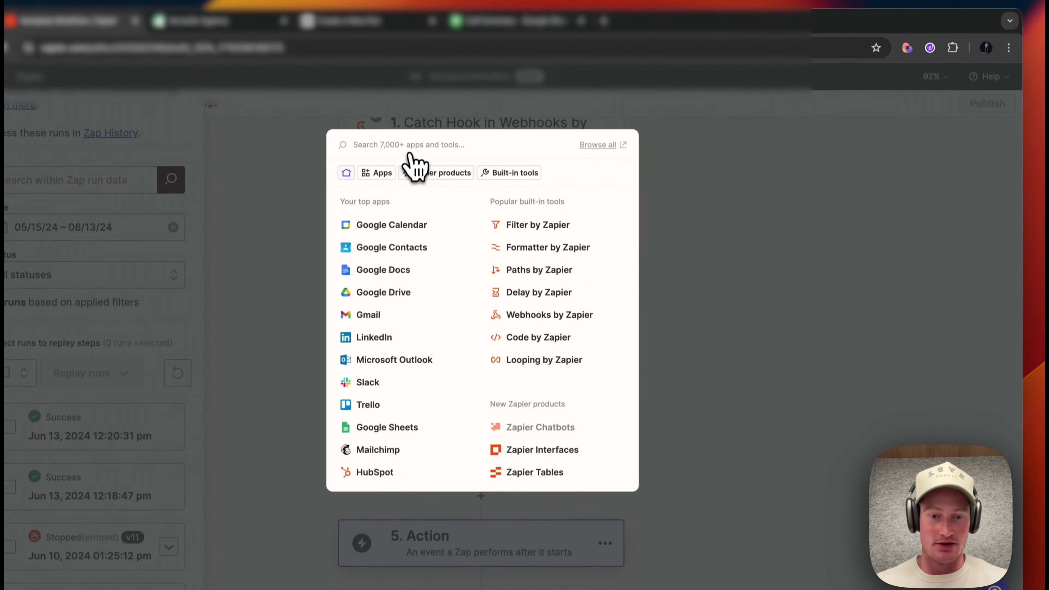
# - Make step 5 a Synthflow AI 'Voice - Get Phone Call' action
pyautogui.write('synthflow')
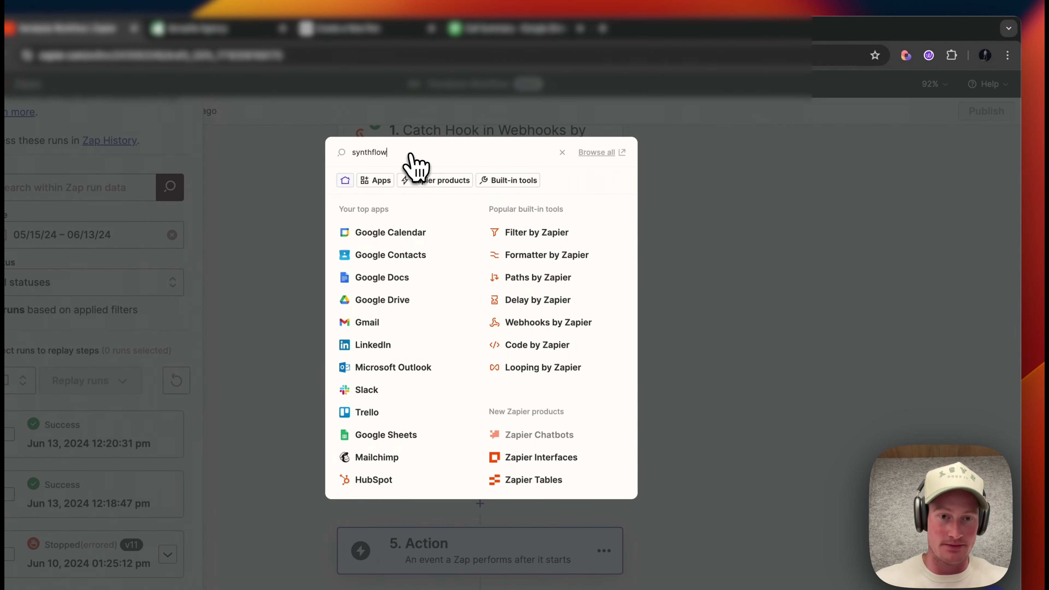
pyautogui.click(408, 192)
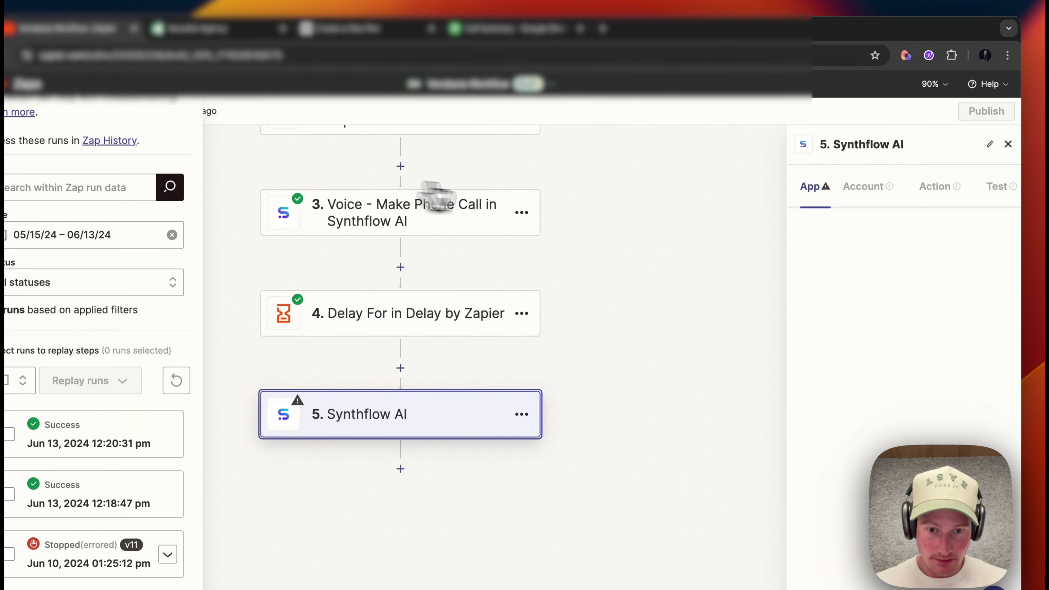
pyautogui.click(901, 301)
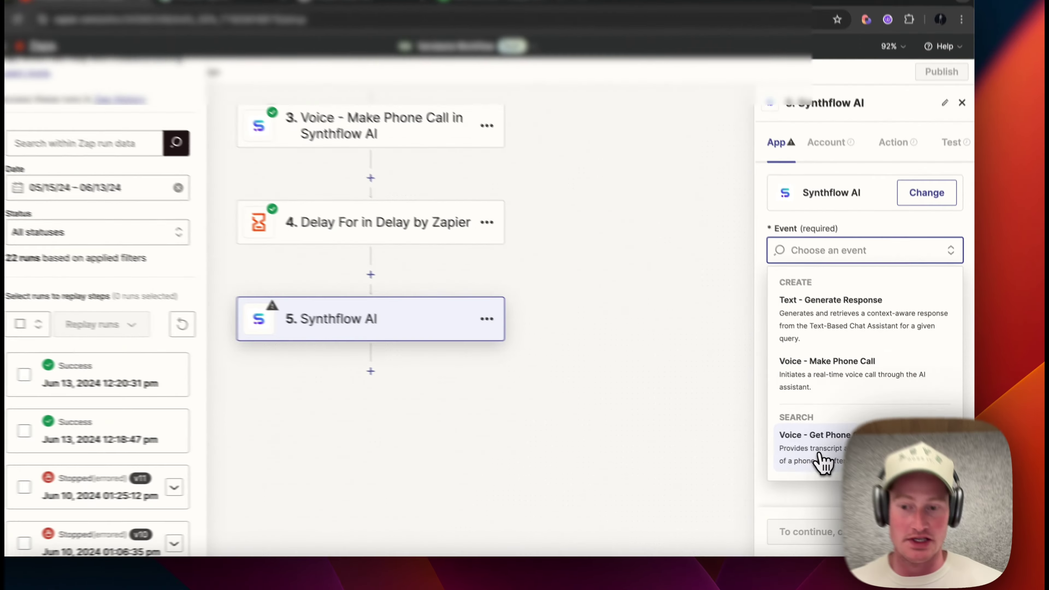
pyautogui.click(826, 453)
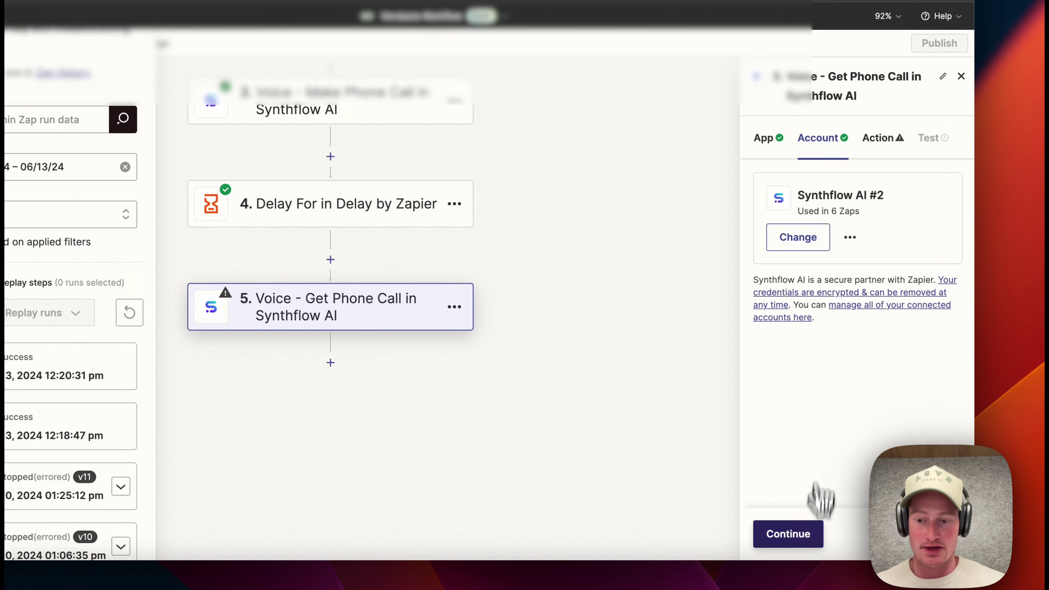
pyautogui.click(794, 536)
# - Replace the sample Call ID 123456789 with step 3's Response Call Id and continue
pyautogui.doubleClick(831, 258)
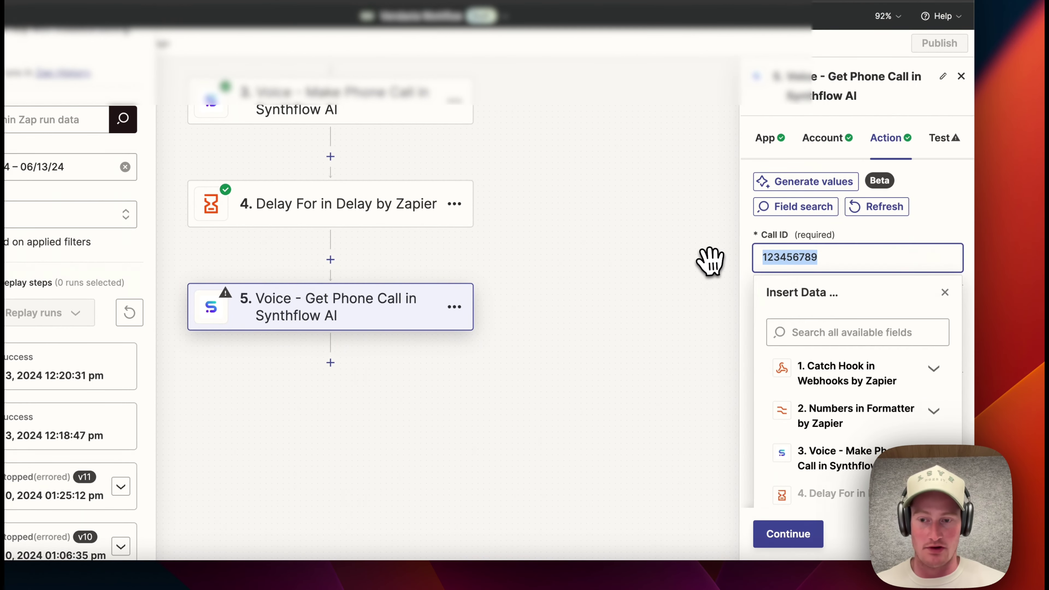
pyautogui.press('BackSpace')
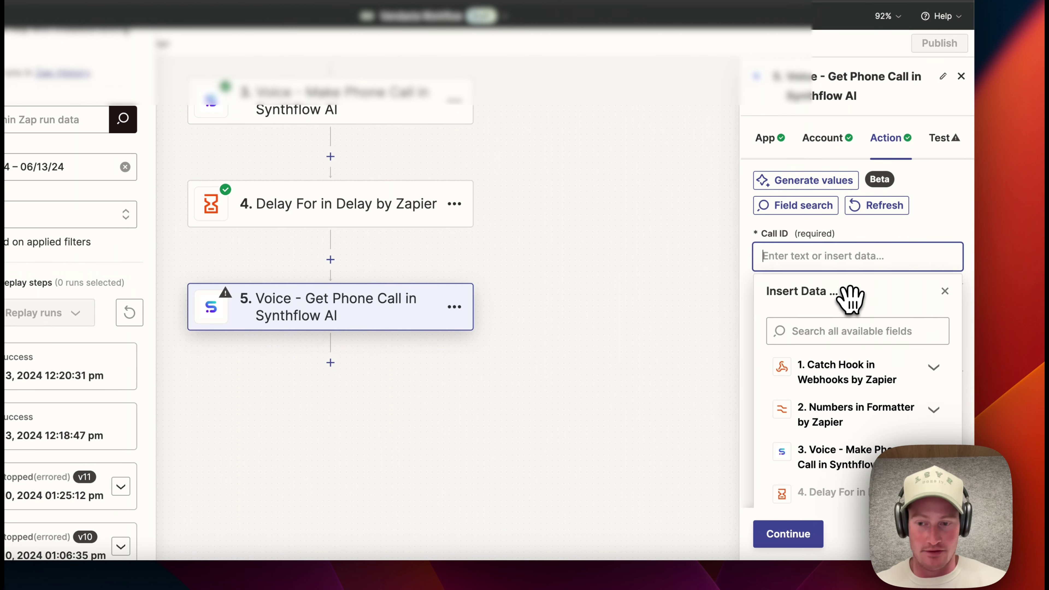
pyautogui.scroll(-1, 850, 299)
pyautogui.click(845, 448)
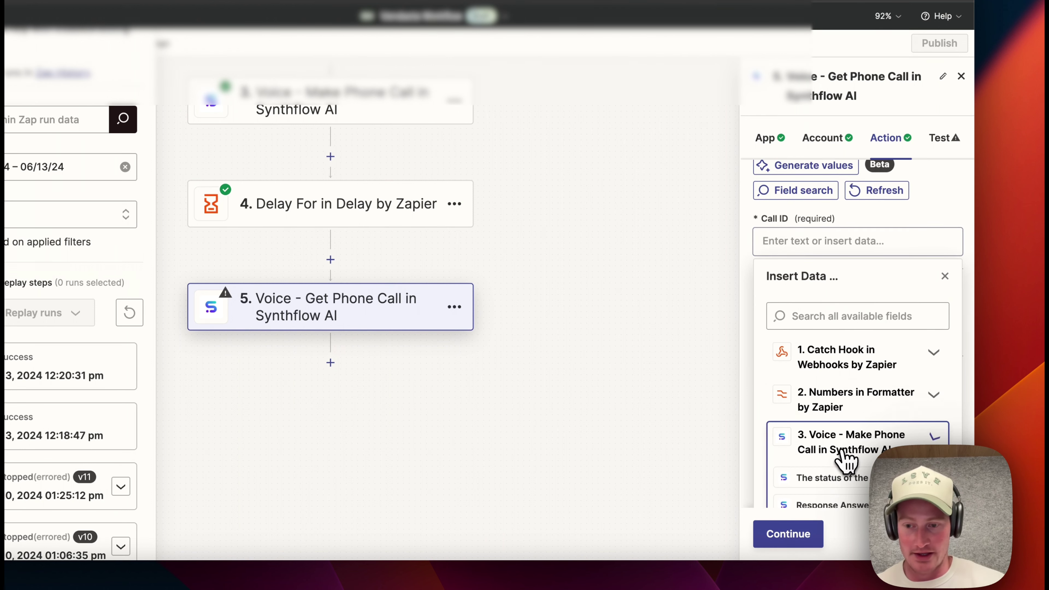
pyautogui.scroll(-3, 843, 457)
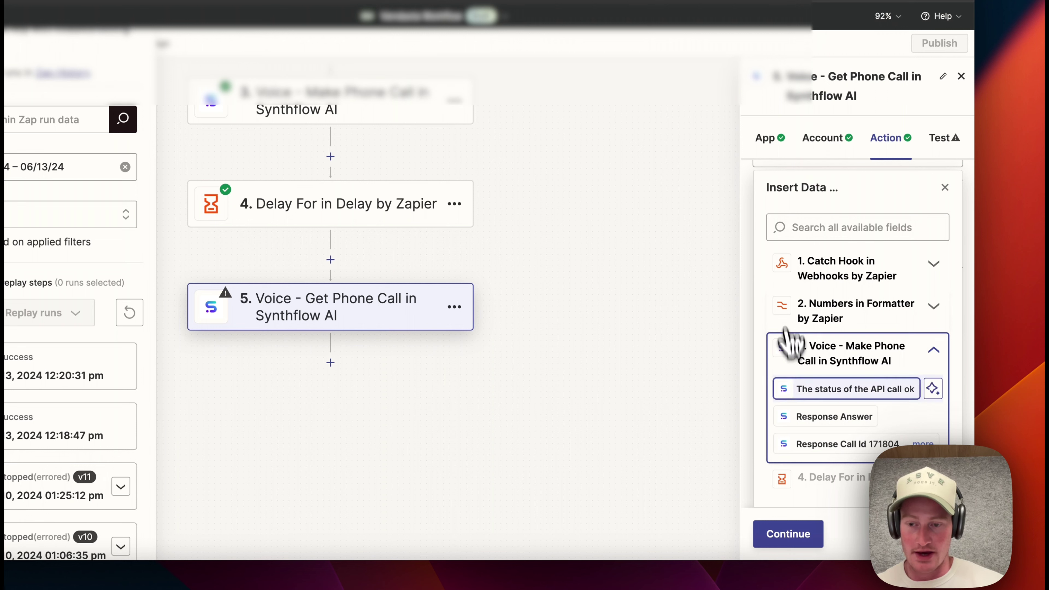
pyautogui.click(833, 457)
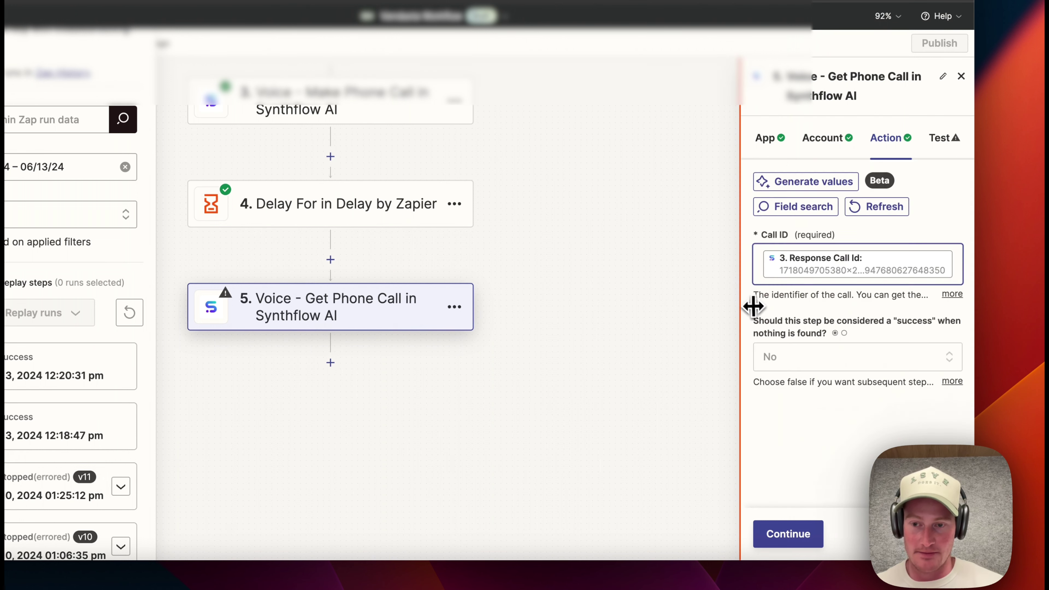
pyautogui.click(797, 536)
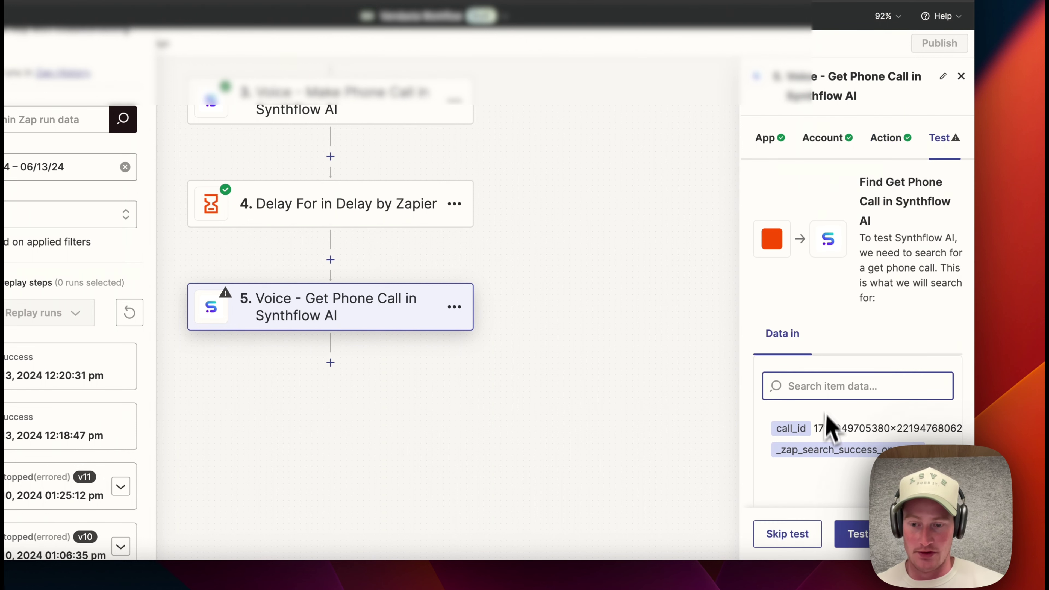
# - Test the Get Phone Call lookup, review the returned call transcript, and add a sixth step
pyautogui.click(859, 540)
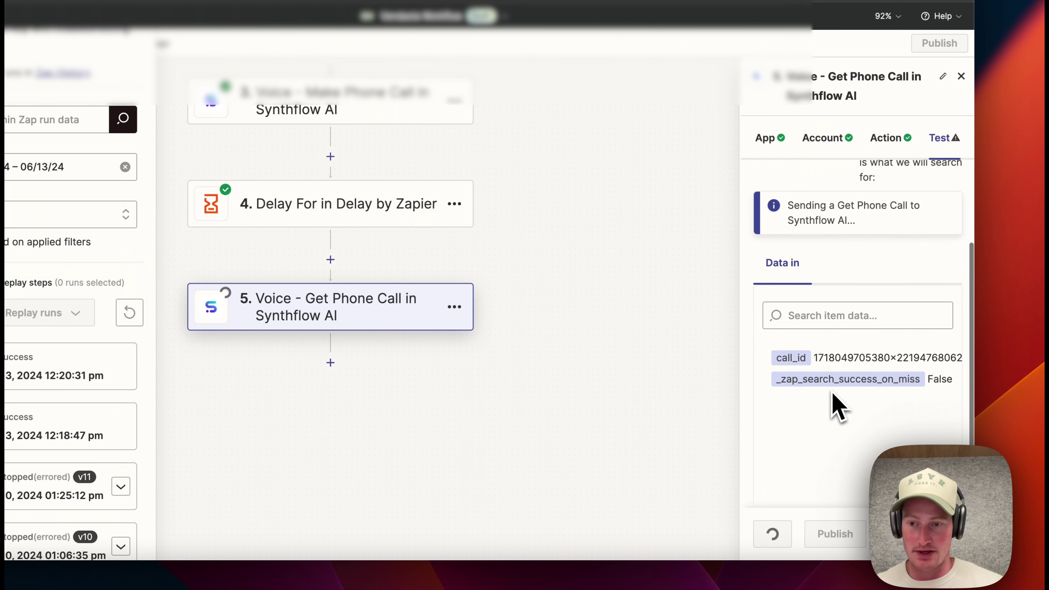
pyautogui.scroll(-5, 870, 325)
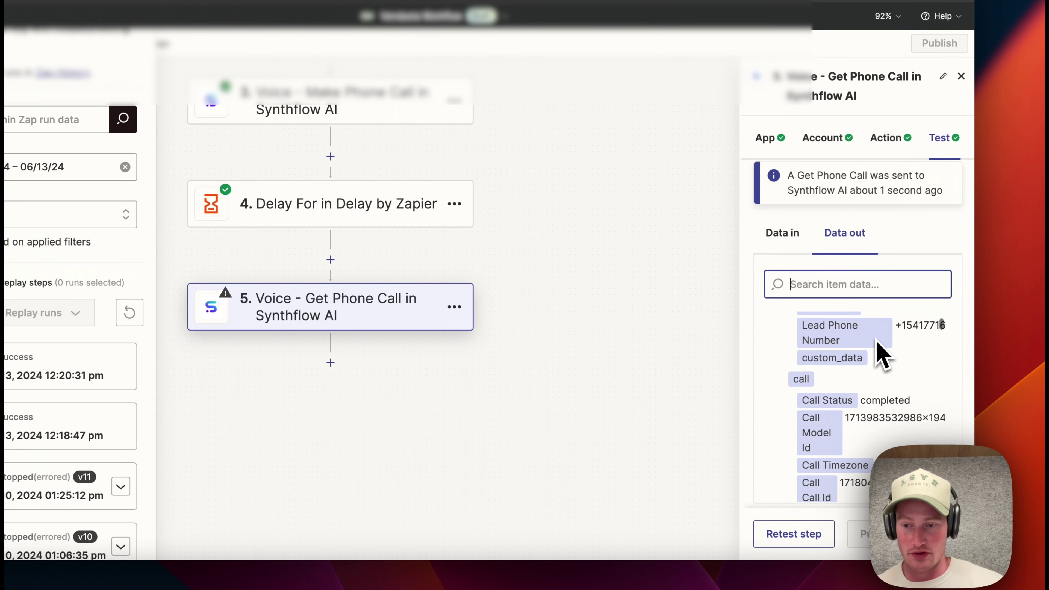
pyautogui.scroll(-1, 965, 414)
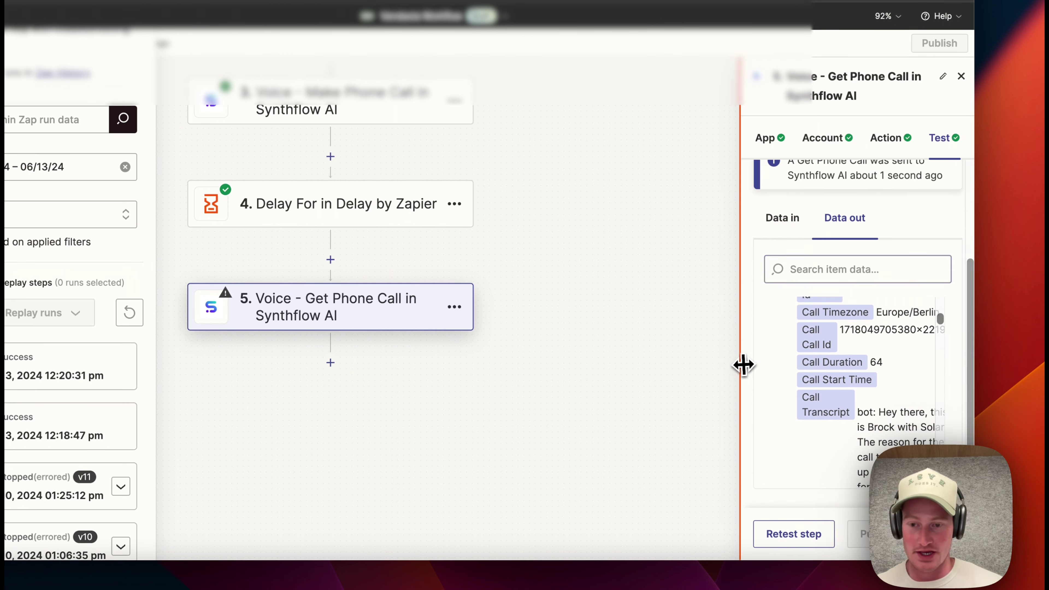
pyautogui.moveTo(744, 363); pyautogui.dragTo(562, 357)
pyautogui.scroll(-4, 769, 371)
pyautogui.scroll(3, 769, 371)
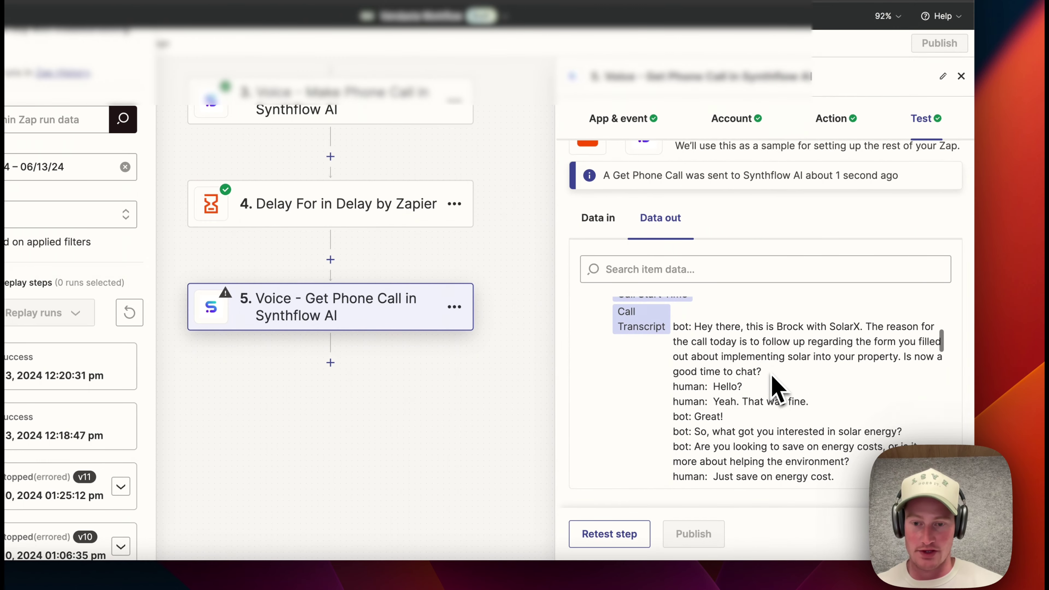
pyautogui.moveTo(557, 260); pyautogui.dragTo(740, 271)
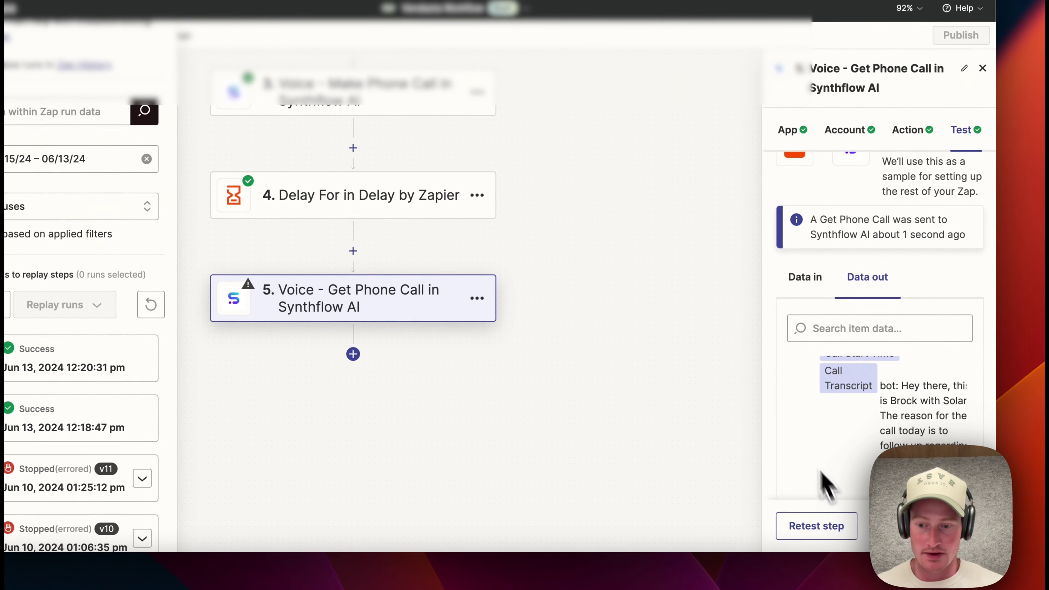
pyautogui.scroll(-3, 878, 410)
pyautogui.scroll(10, 890, 382)
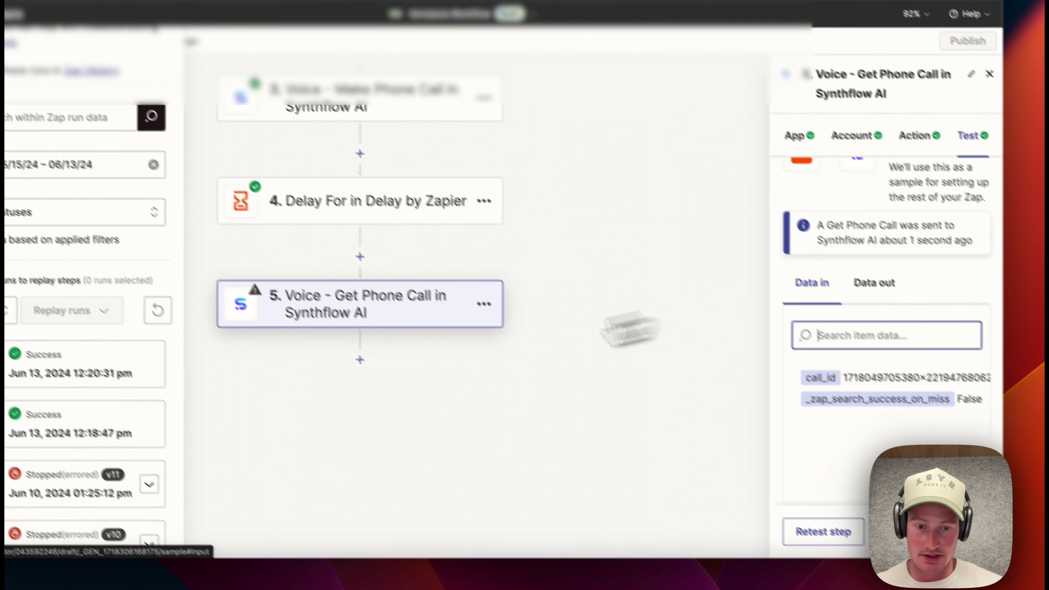
pyautogui.click(353, 353)
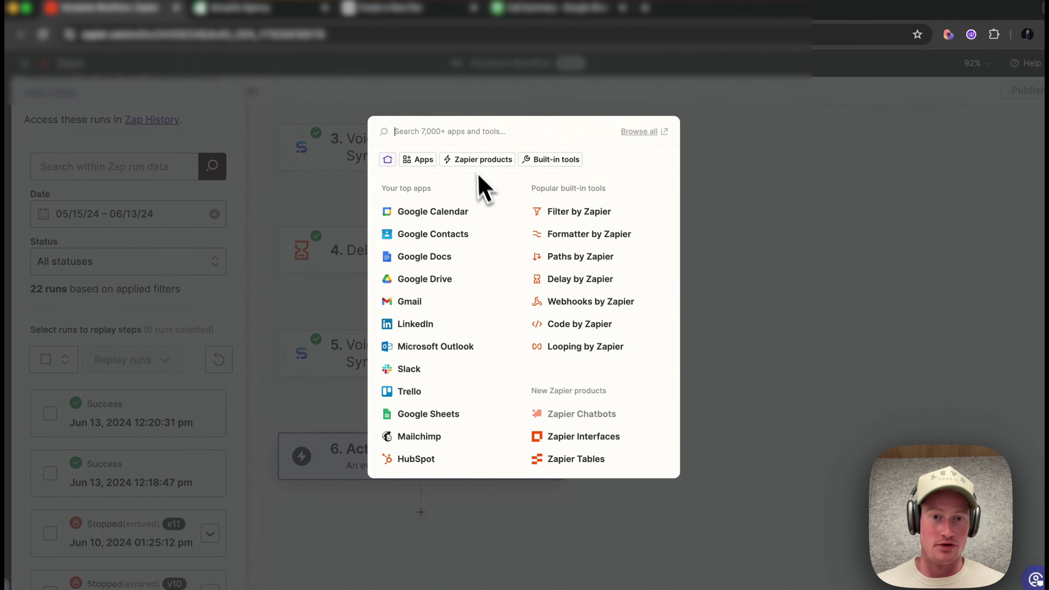
# - Set the new step to ChatGPT's Summarize Text event using the connected ChatGPT account
pyautogui.write('chat')
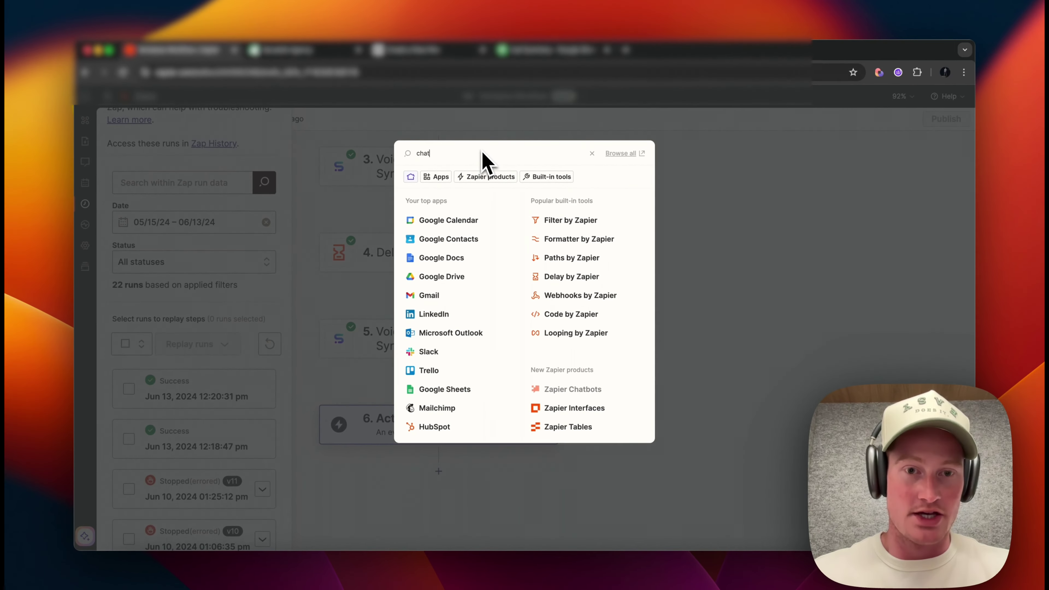
pyautogui.write('gpt')
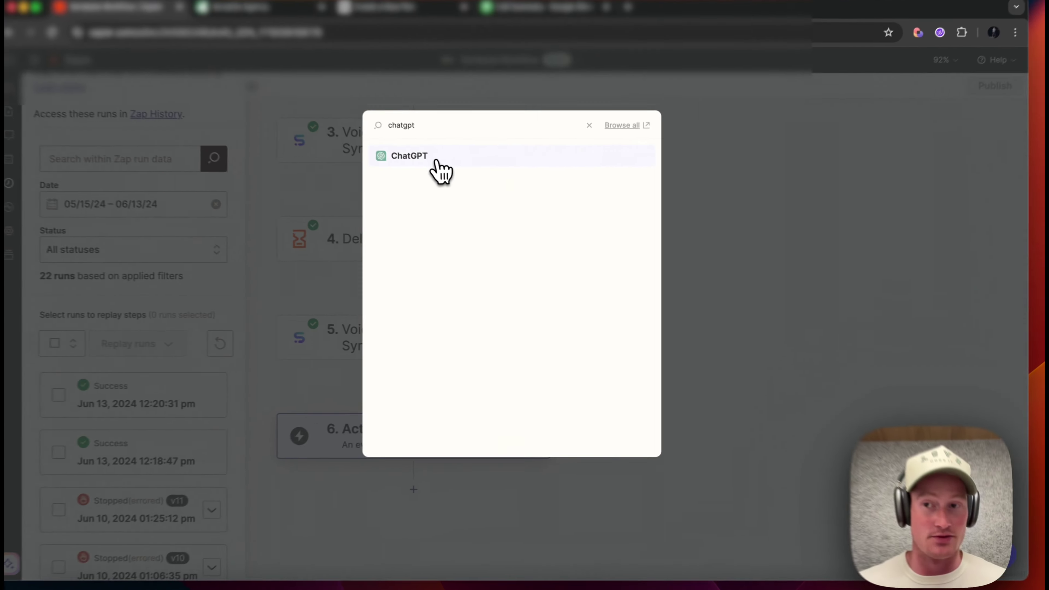
pyautogui.click(458, 182)
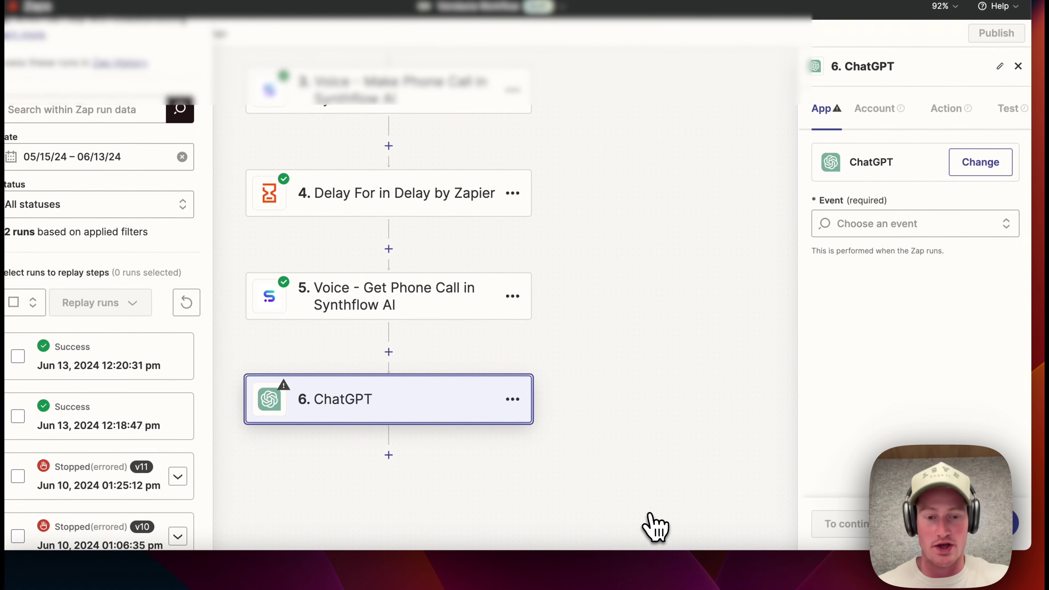
pyautogui.click(930, 224)
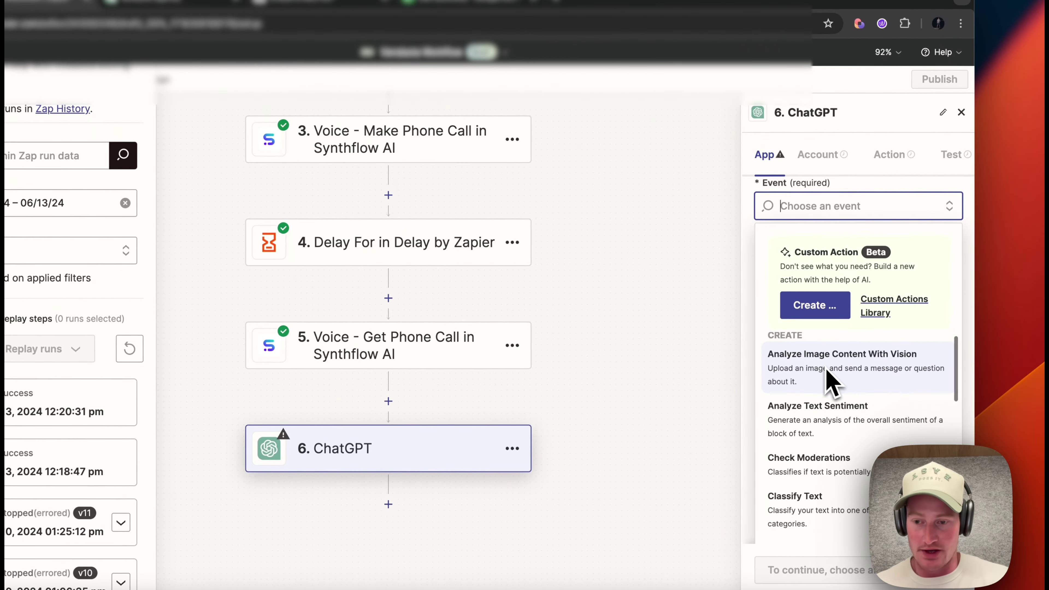
pyautogui.scroll(-5, 830, 380)
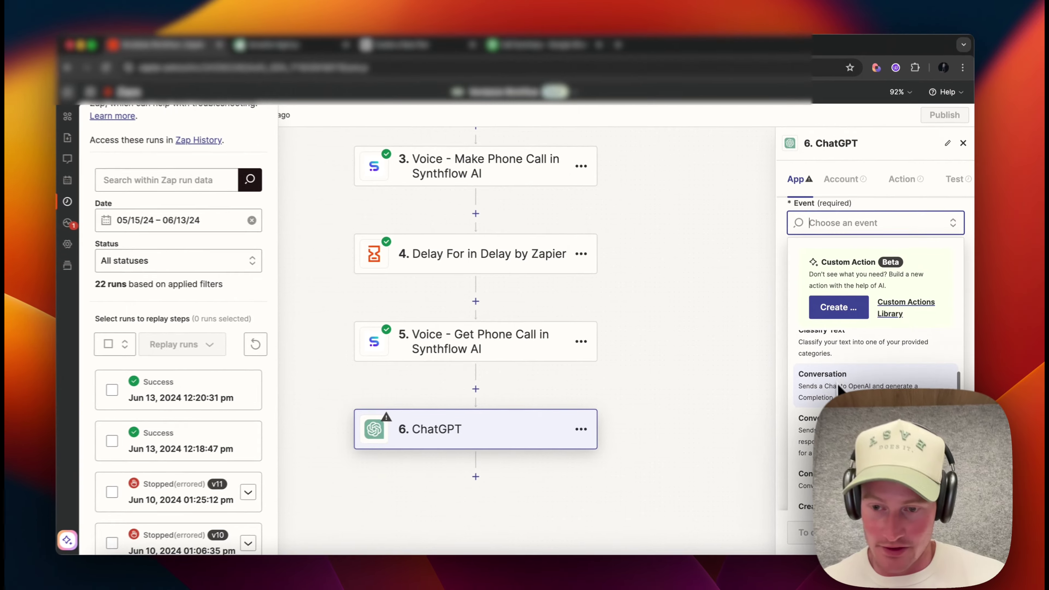
pyautogui.scroll(-5, 838, 388)
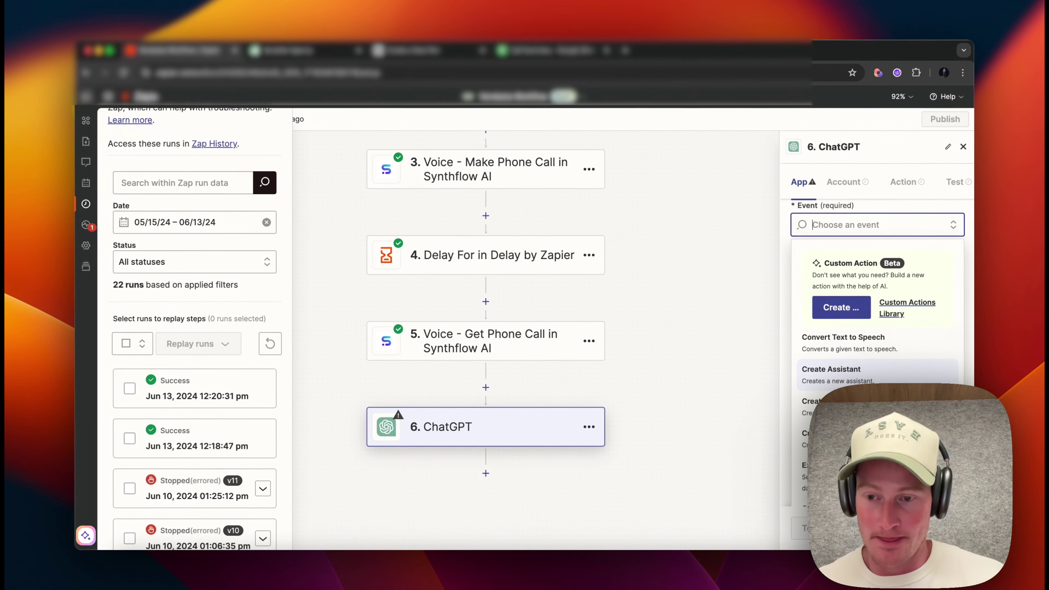
pyautogui.scroll(-3, 837, 385)
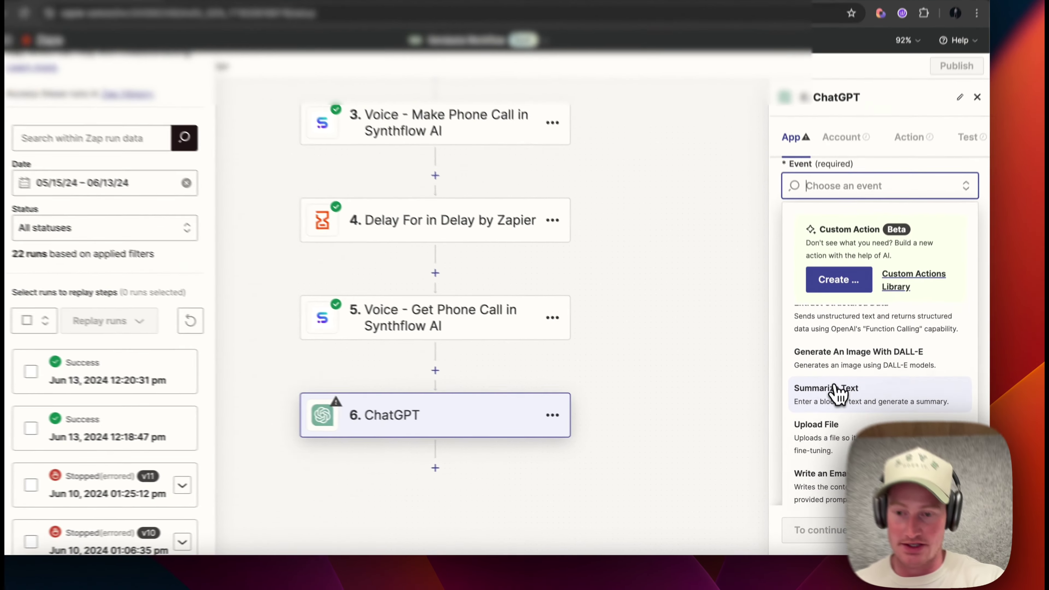
pyautogui.click(845, 401)
pyautogui.click(822, 534)
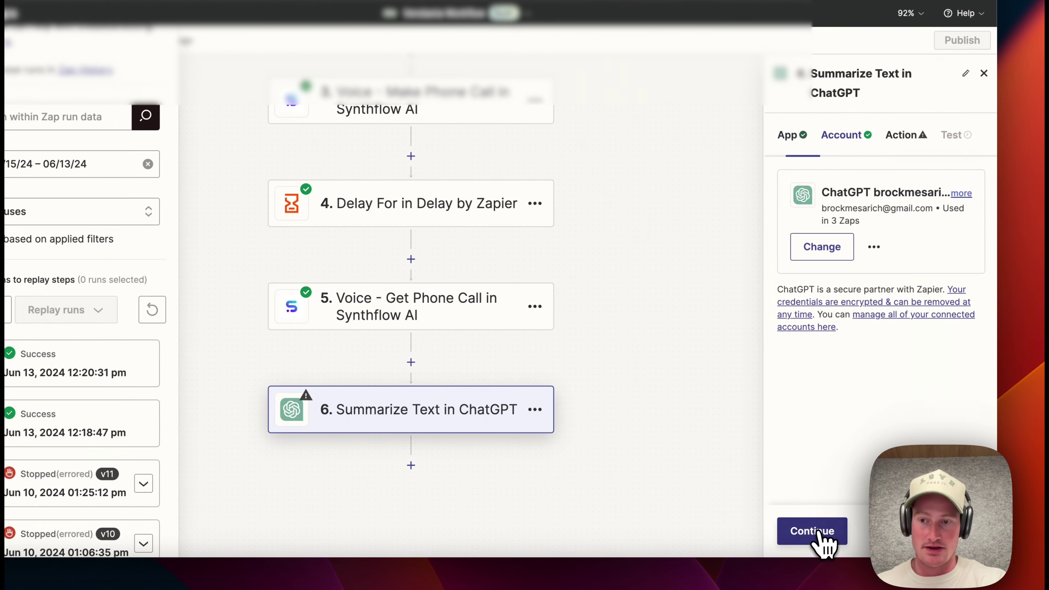
pyautogui.click(812, 533)
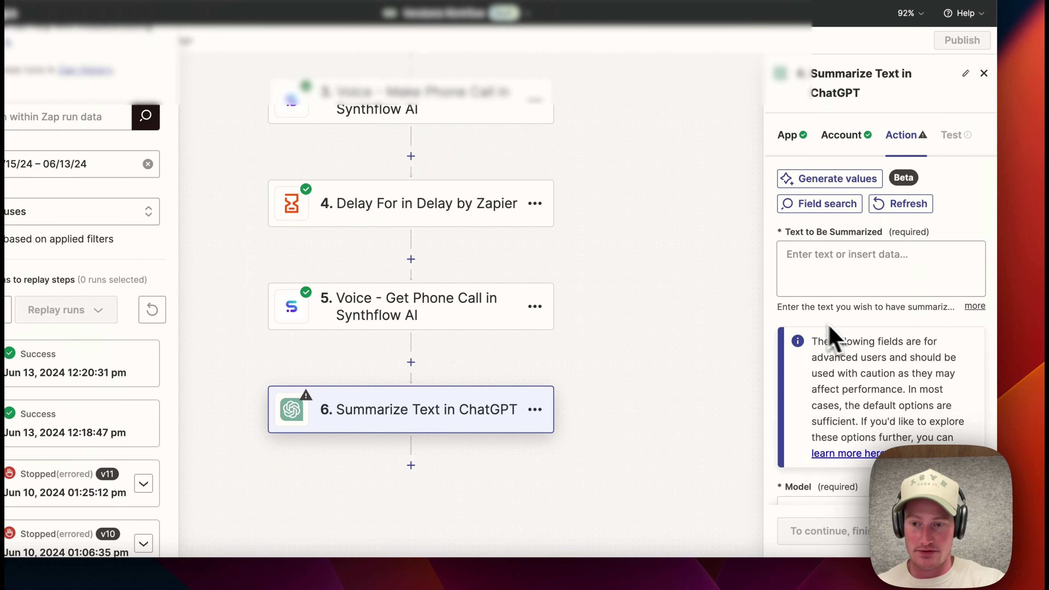
# - Fill Text to Be Summarized with step 5's Call Transcript and continue to testing
pyautogui.moveTo(771, 305); pyautogui.dragTo(551, 294)
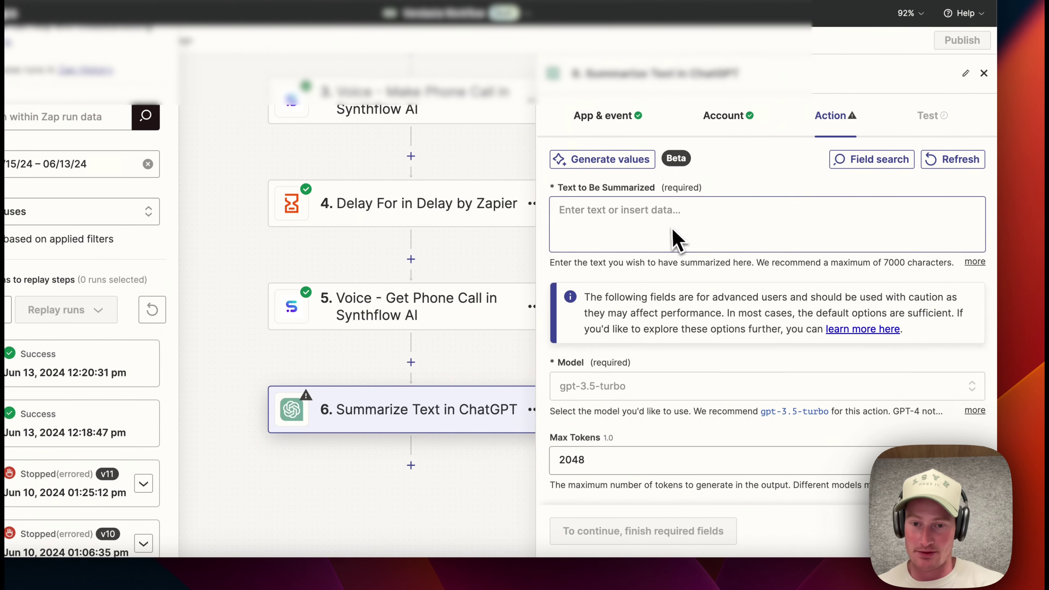
pyautogui.click(661, 219)
pyautogui.scroll(-1, 685, 360)
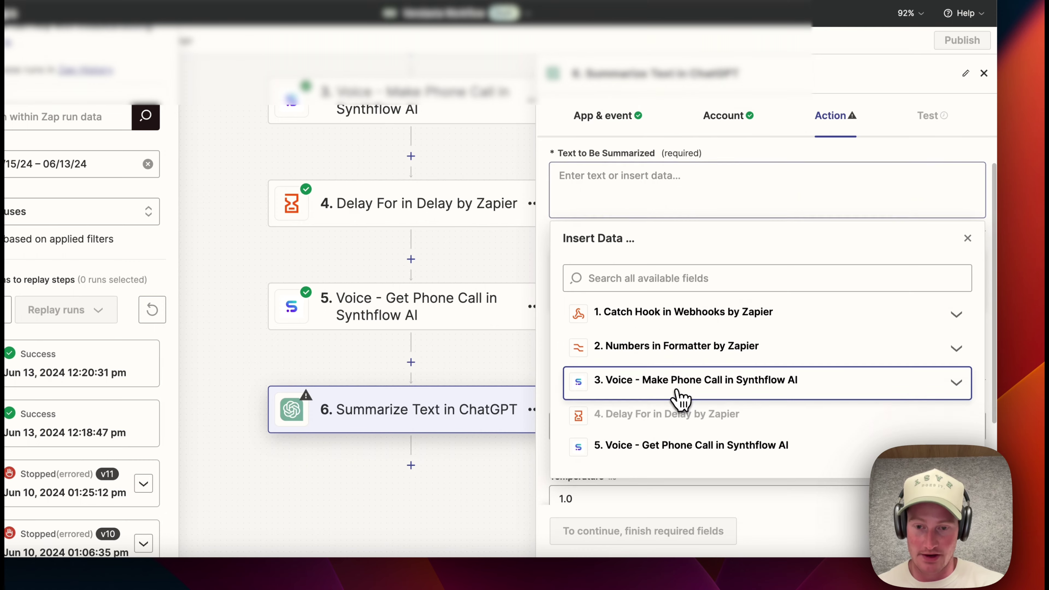
pyautogui.click(679, 390)
pyautogui.click(679, 391)
pyautogui.click(677, 446)
pyautogui.scroll(-10, 695, 414)
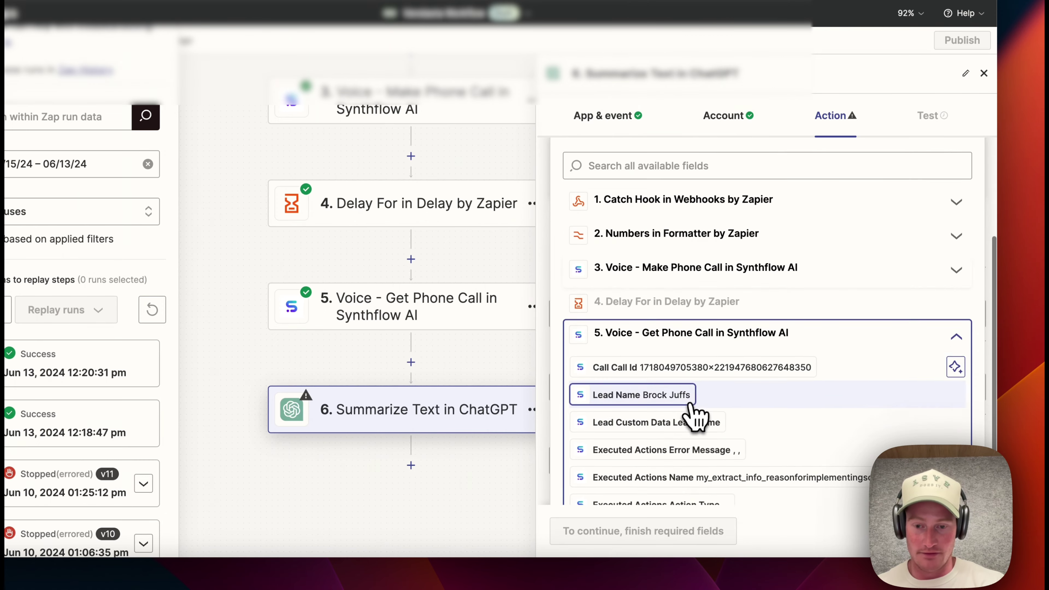
pyautogui.scroll(-8, 697, 414)
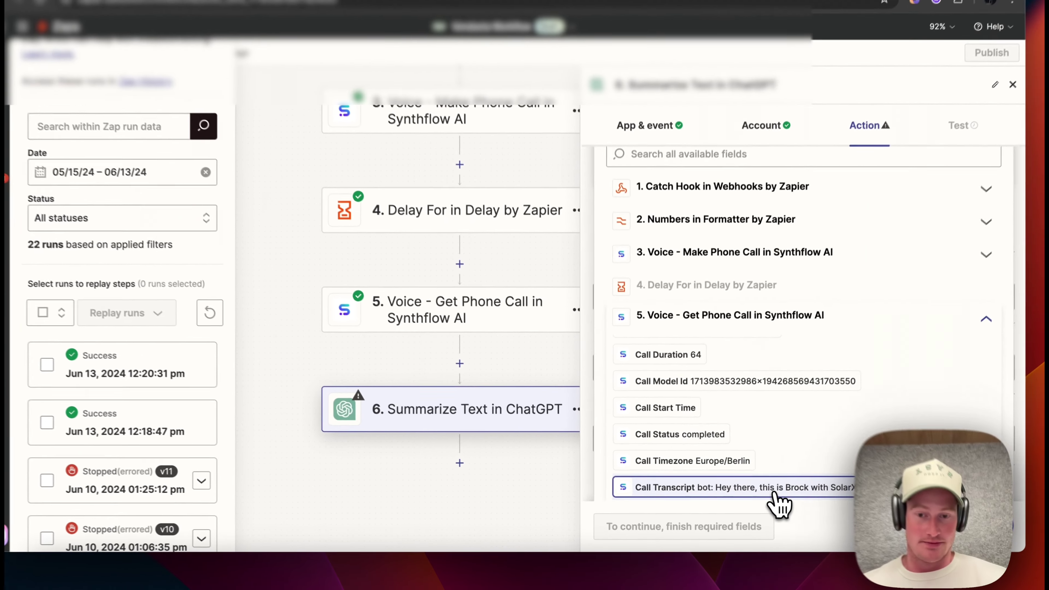
pyautogui.click(773, 494)
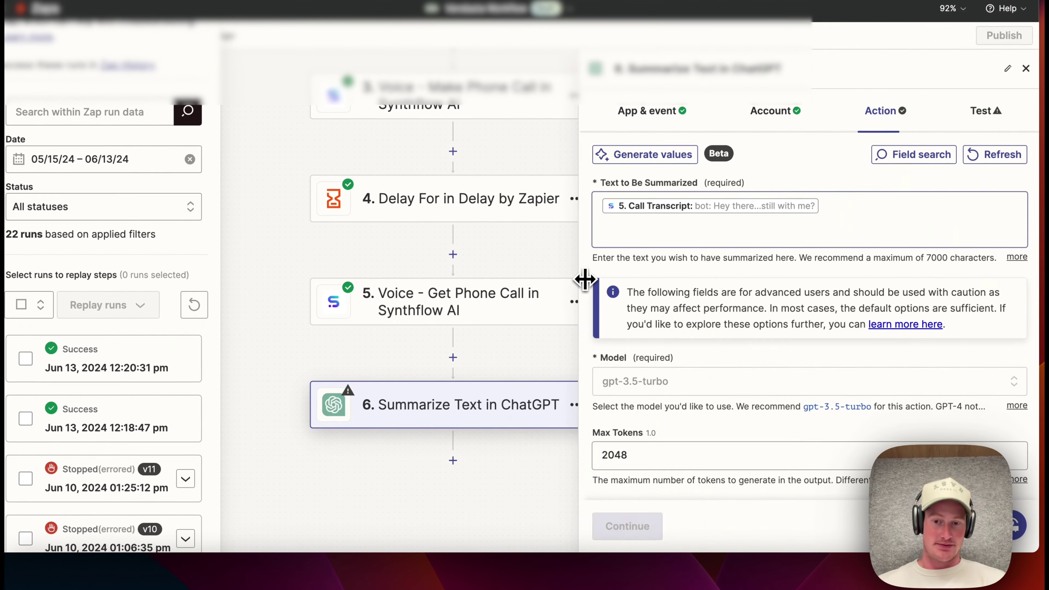
pyautogui.click(645, 537)
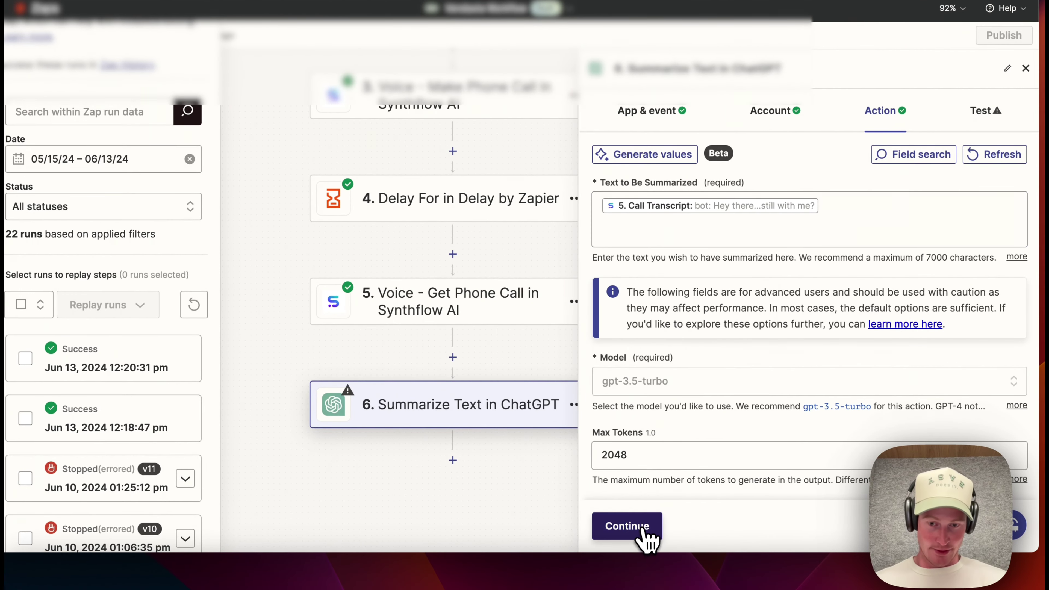
# - Run the ChatGPT step's test and review the generated Summary of the call transcript
pyautogui.scroll(-3, 737, 455)
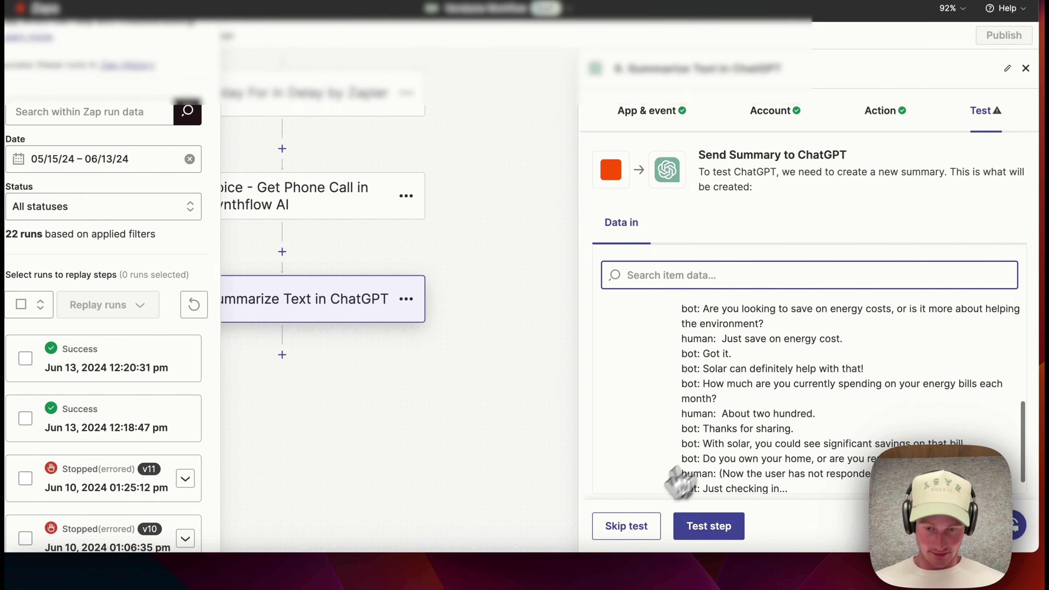
pyautogui.click(628, 528)
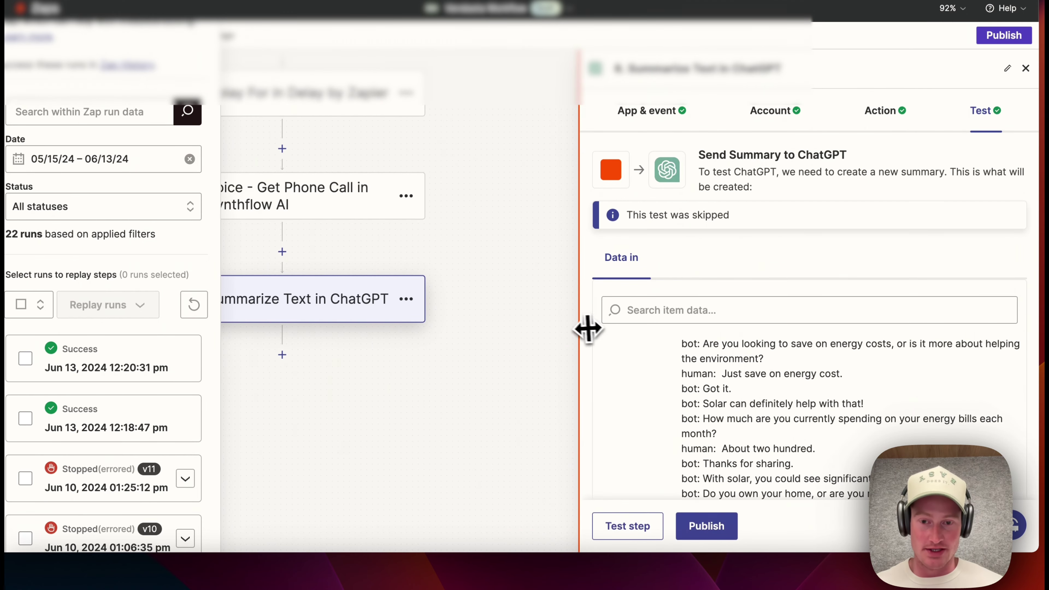
pyautogui.moveTo(588, 328); pyautogui.dragTo(450, 305)
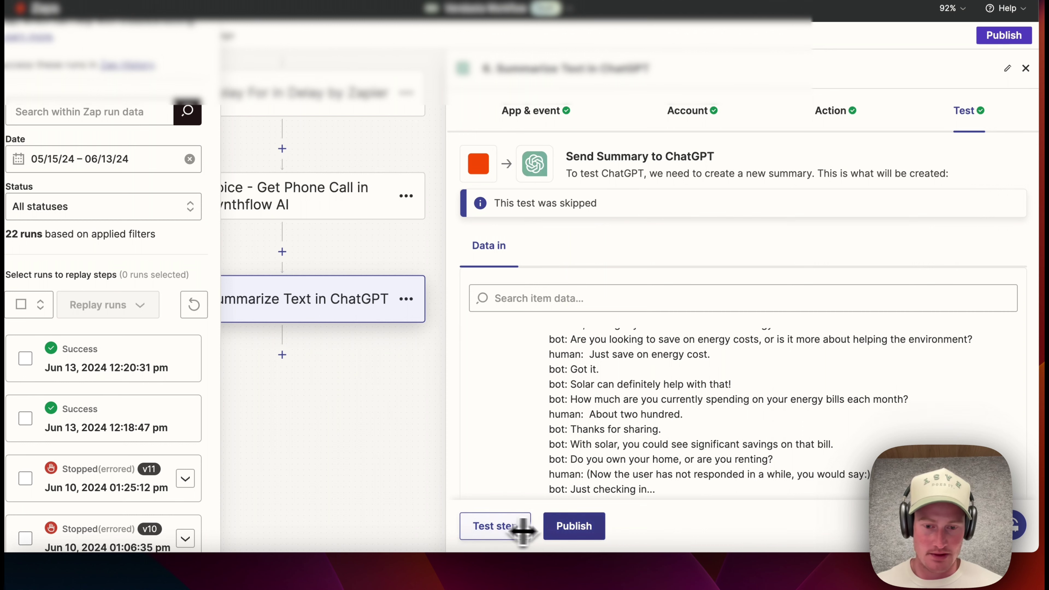
pyautogui.click(513, 533)
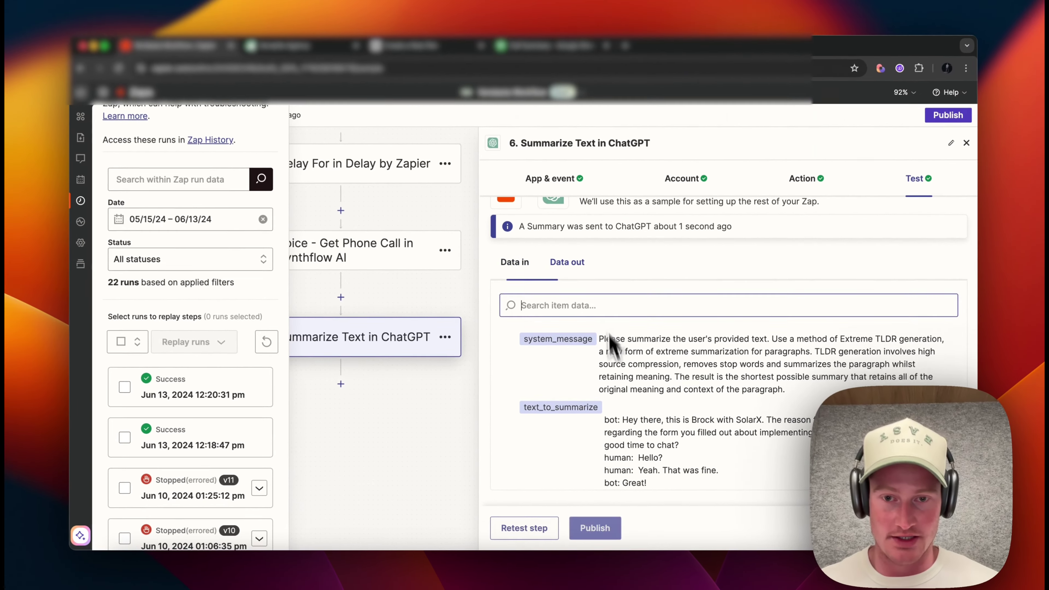
pyautogui.scroll(-2, 709, 367)
pyautogui.scroll(2, 709, 367)
pyautogui.scroll(-6, 710, 370)
pyautogui.scroll(4, 636, 433)
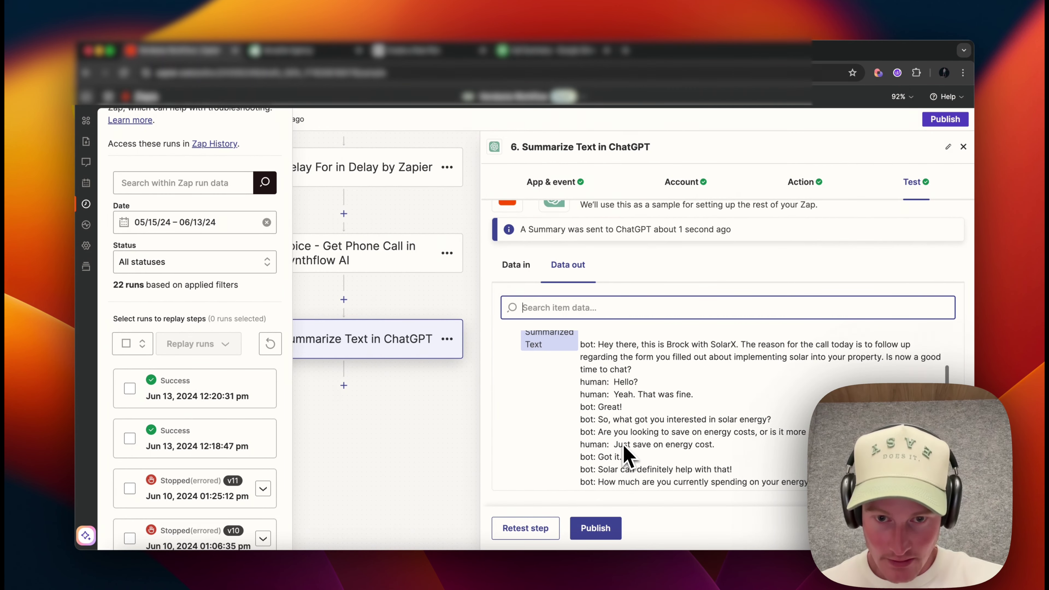
pyautogui.scroll(1, 629, 456)
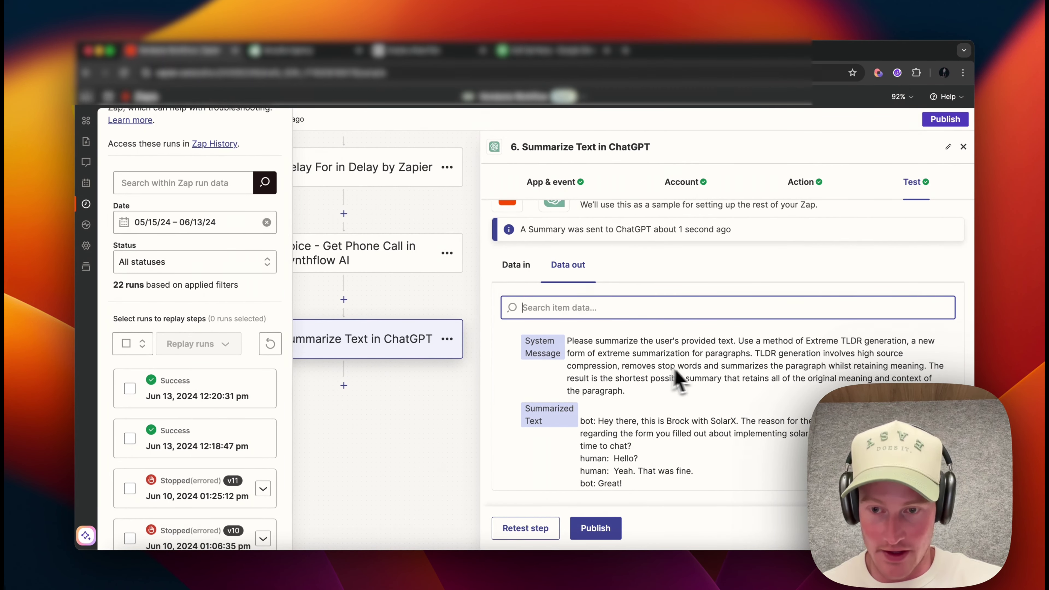
pyautogui.scroll(-1, 661, 363)
pyautogui.moveTo(578, 367); pyautogui.dragTo(751, 481)
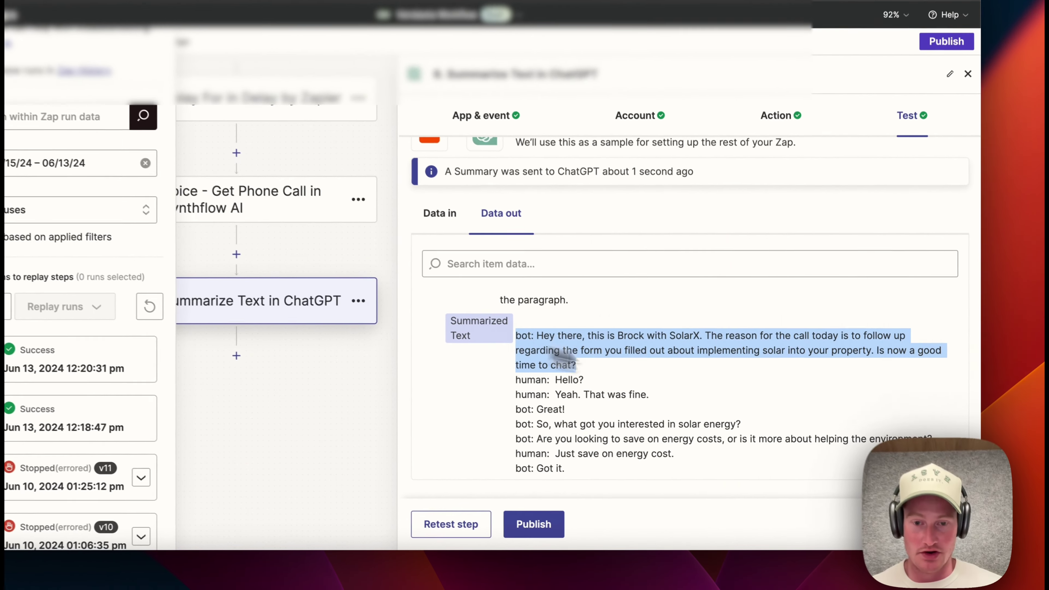
pyautogui.scroll(-4, 714, 467)
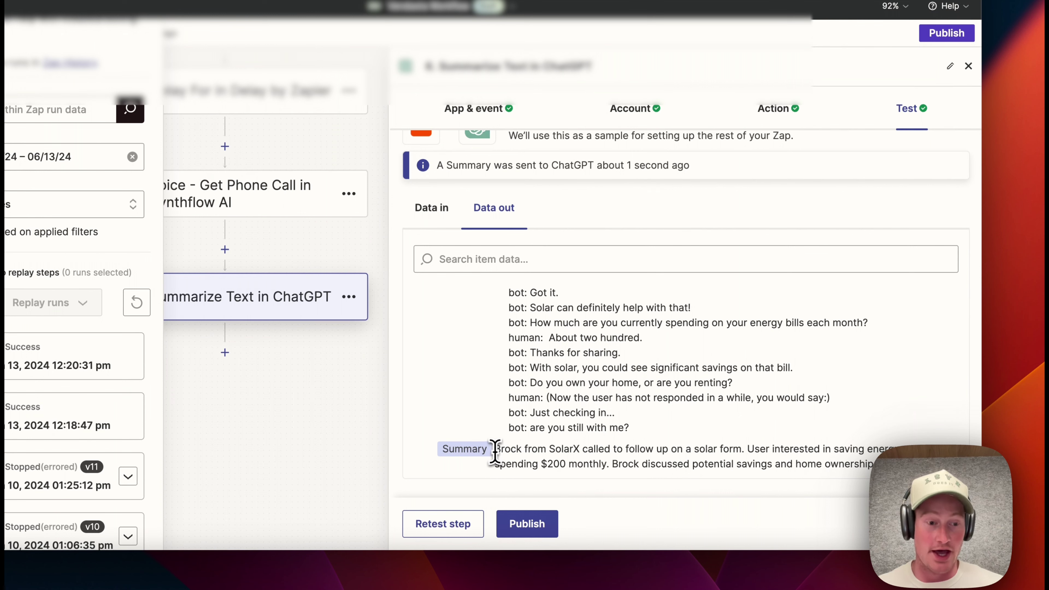
pyautogui.moveTo(751, 449); pyautogui.dragTo(900, 465)
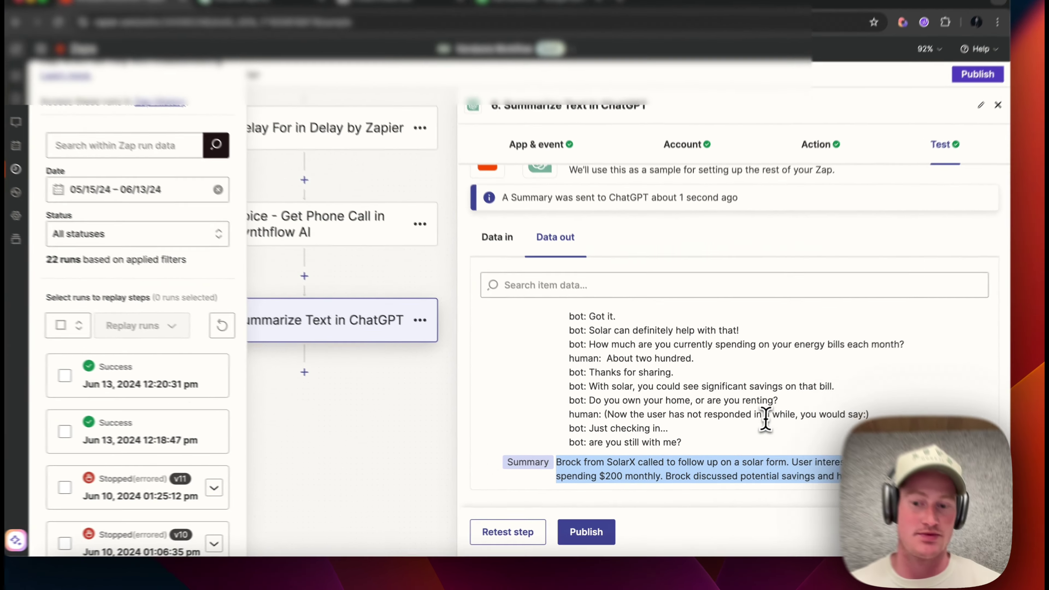
pyautogui.click(776, 421)
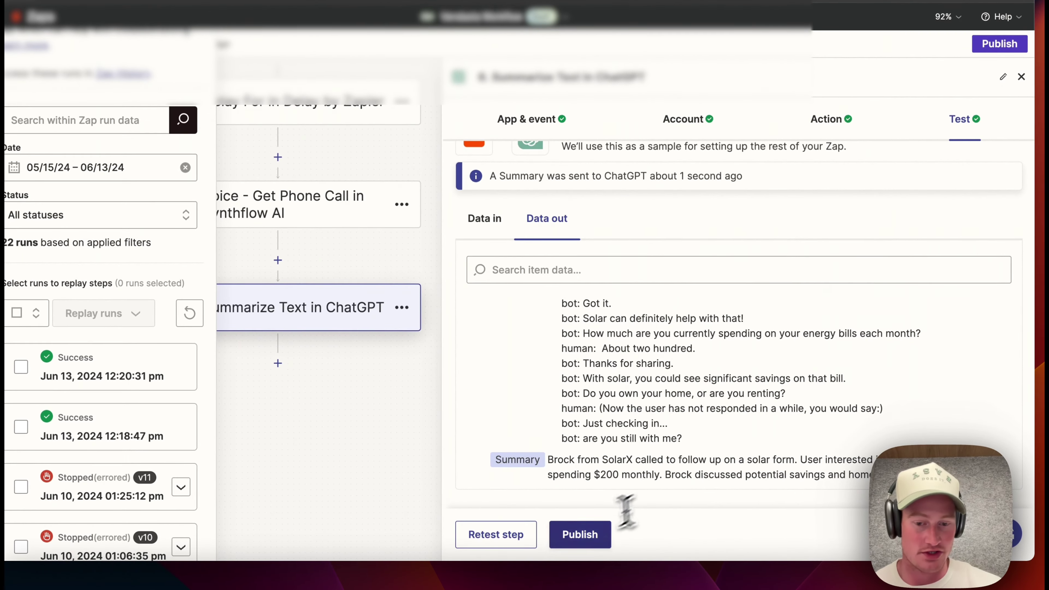
# - Publish the new version of the zap and close the ChatGPT step panel
pyautogui.click(581, 544)
pyautogui.click(464, 351)
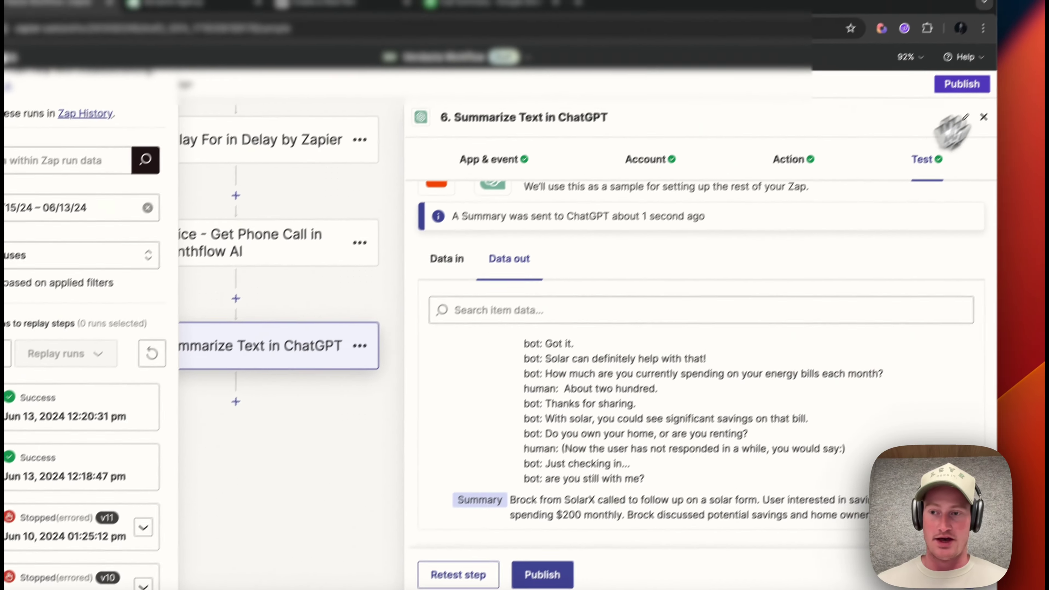
pyautogui.click(376, 449)
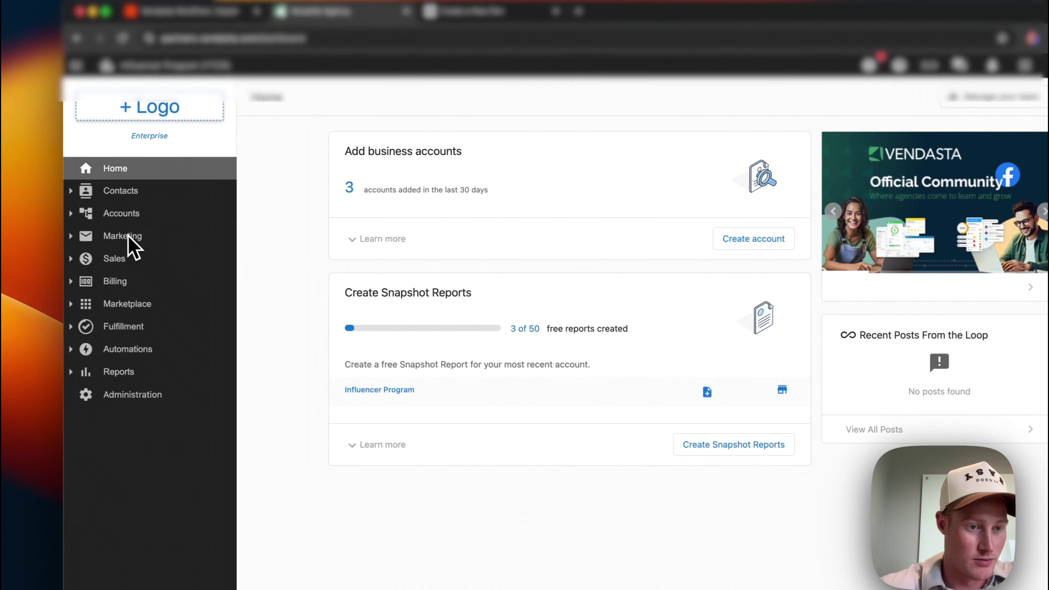
# - Open the SolarX Contact Form from Marketing > Forms and show its embed code
pyautogui.click(136, 240)
pyautogui.click(140, 355)
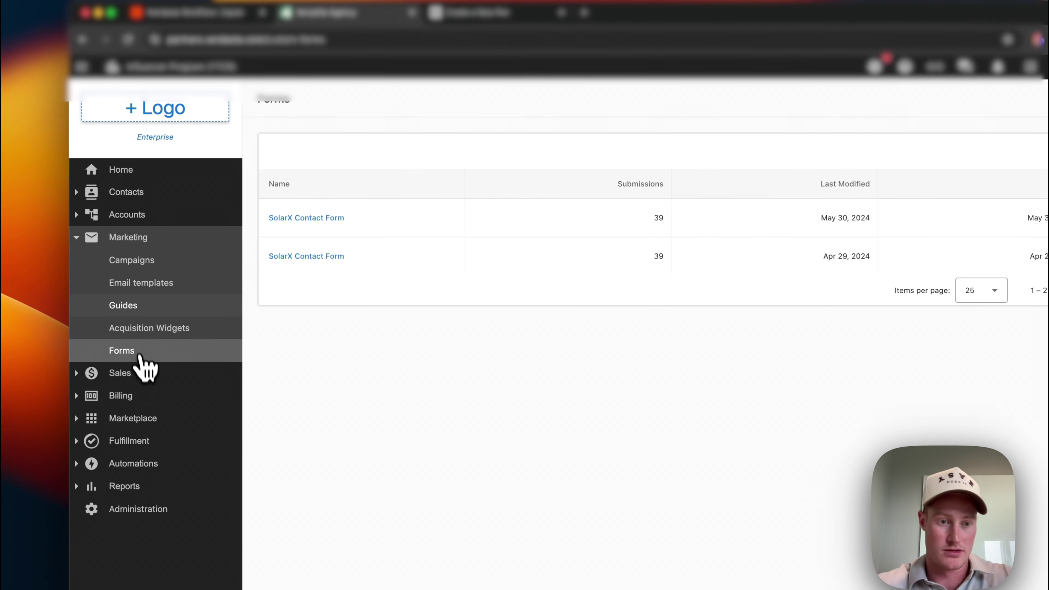
pyautogui.click(310, 218)
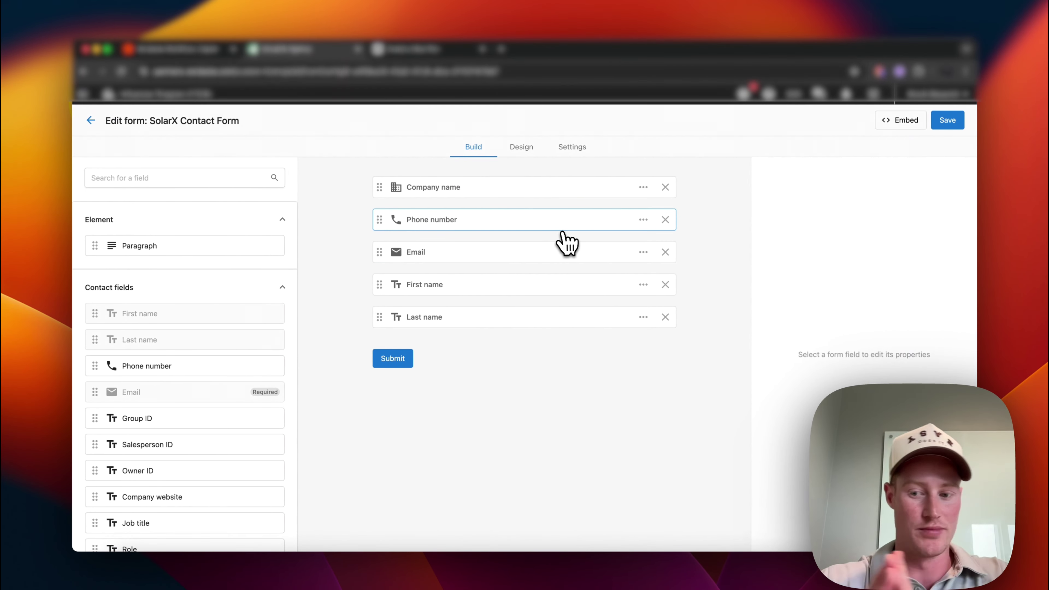
pyautogui.click(904, 121)
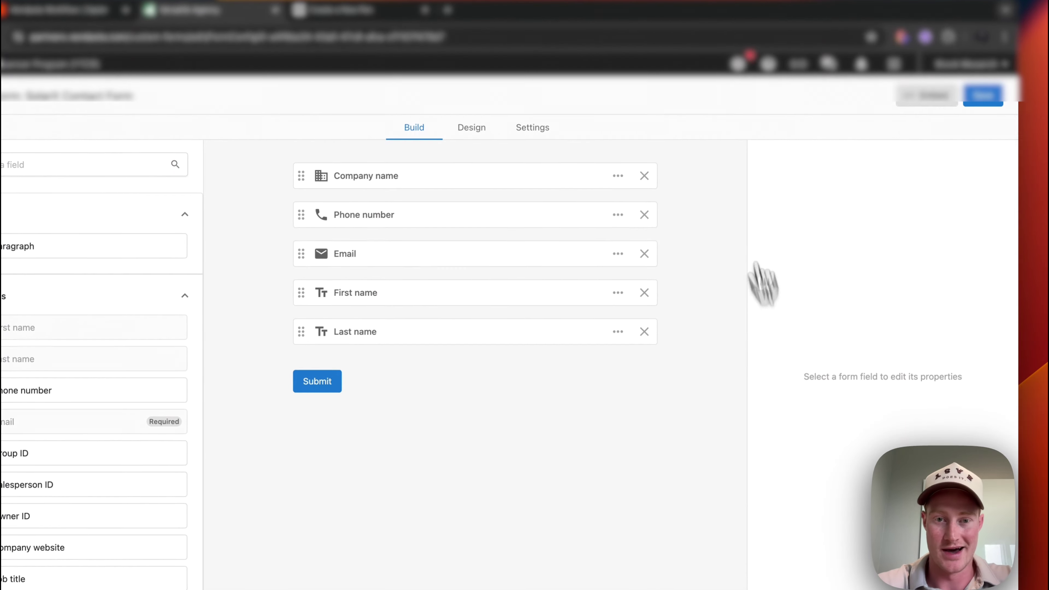
# - Paste the SolarX contact form embed code into the empty CodePen pen's HTML panel
pyautogui.click(351, 51)
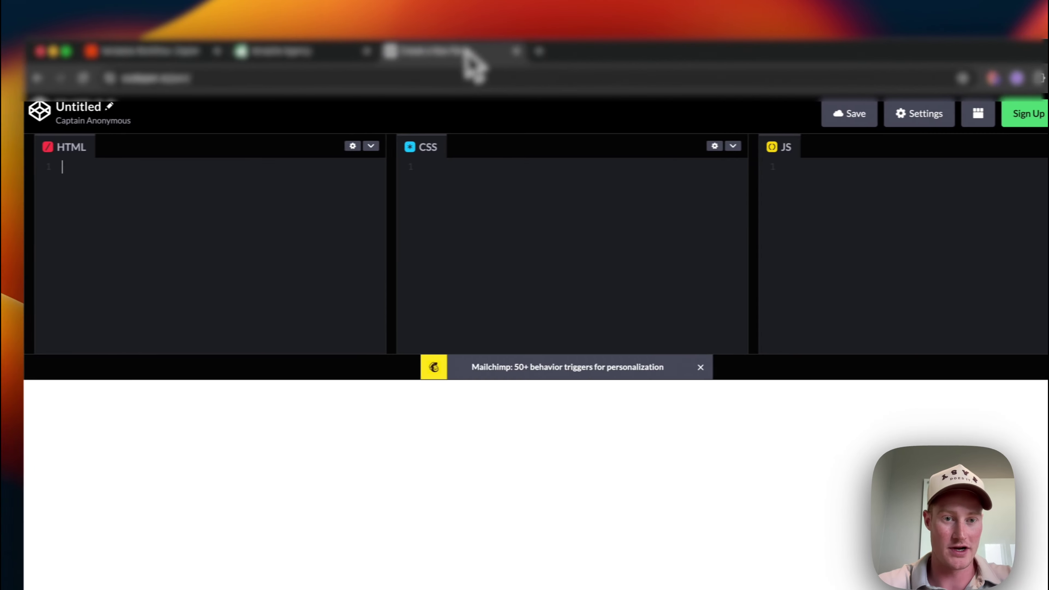
pyautogui.press('super+v')
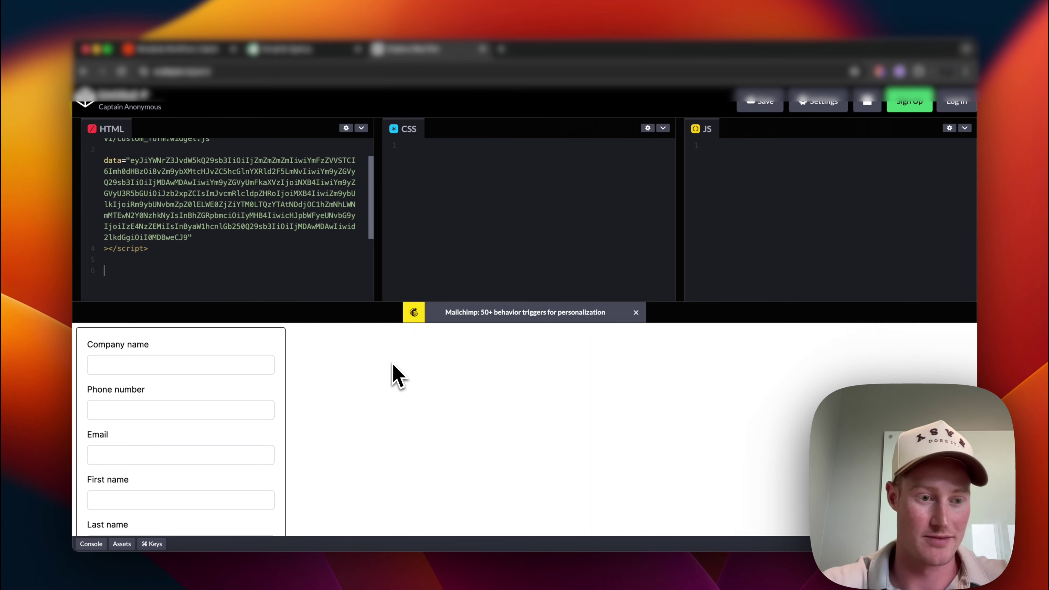
pyautogui.scroll(-3, 281, 395)
pyautogui.scroll(3, 281, 394)
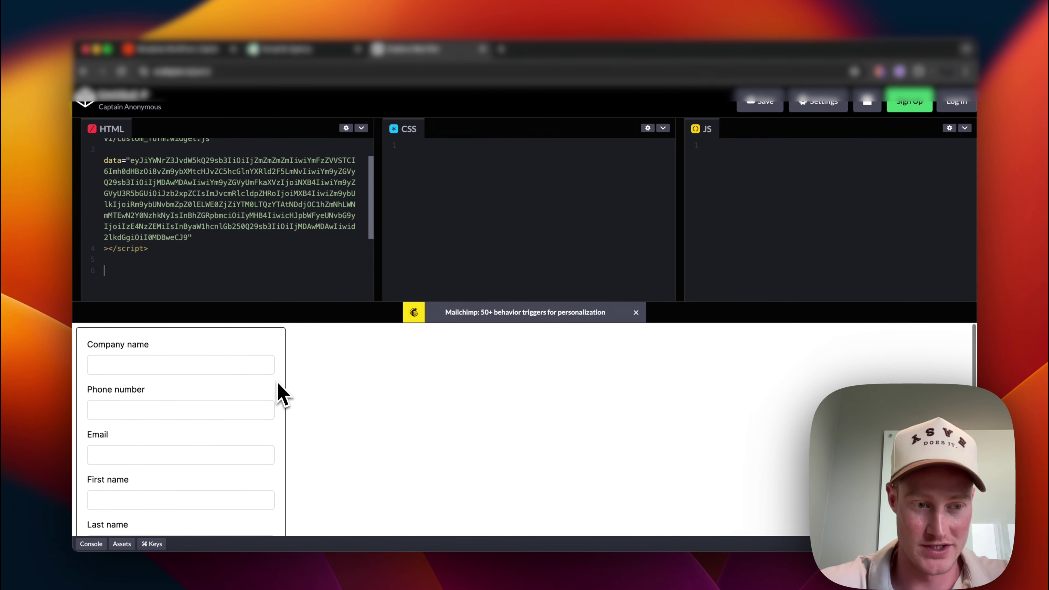
# - Fill the preview form's company name, a test phone number and a test email address
pyautogui.click(211, 366)
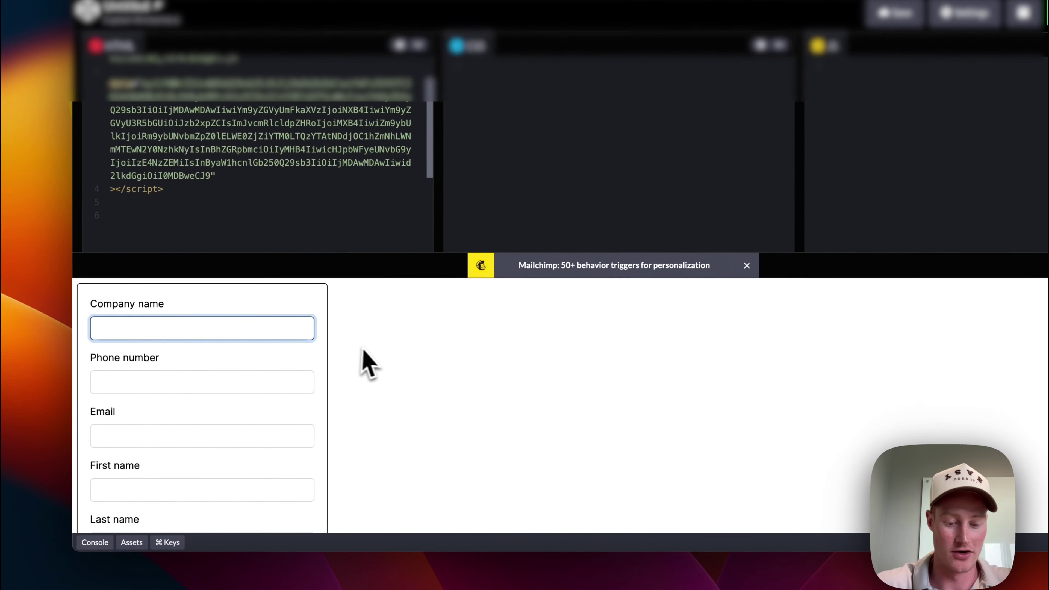
pyautogui.write('brock')
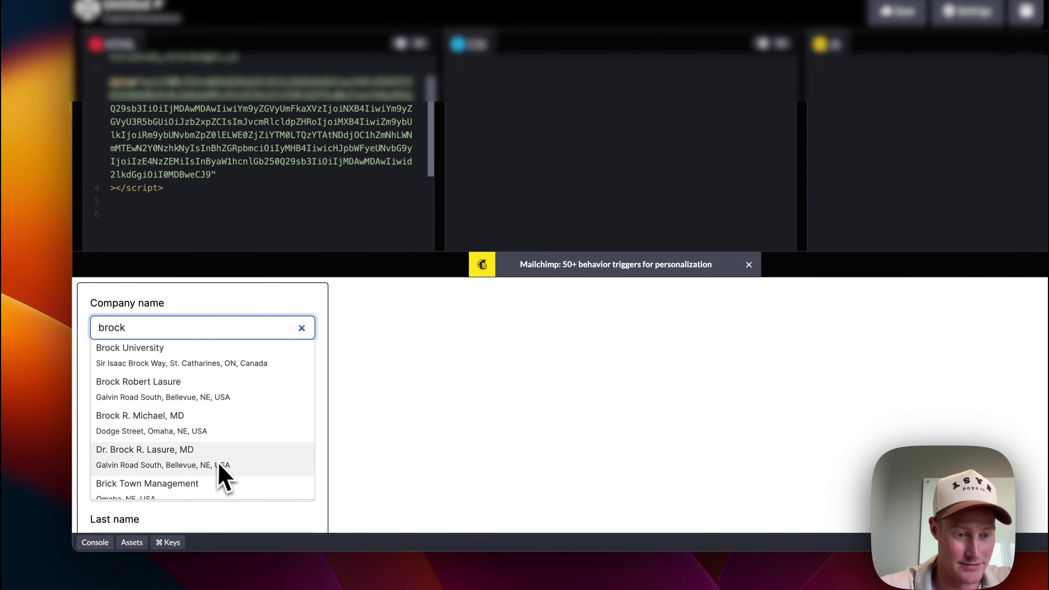
pyautogui.click(233, 429)
pyautogui.click(231, 381)
pyautogui.moveTo(230, 381); pyautogui.dragTo(73, 382)
pyautogui.press('BackSpace')
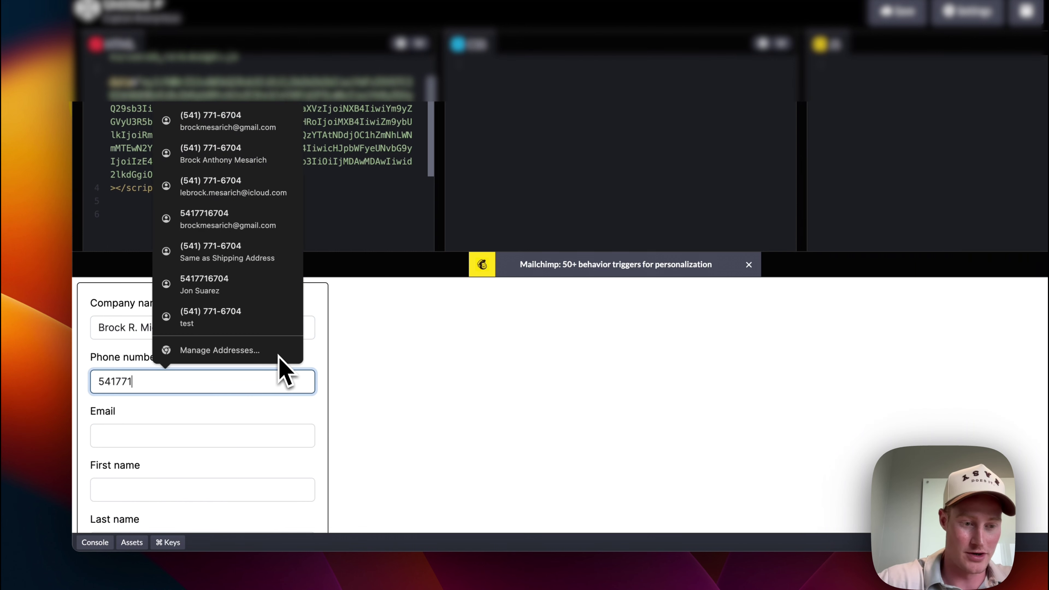
pyautogui.click(266, 435)
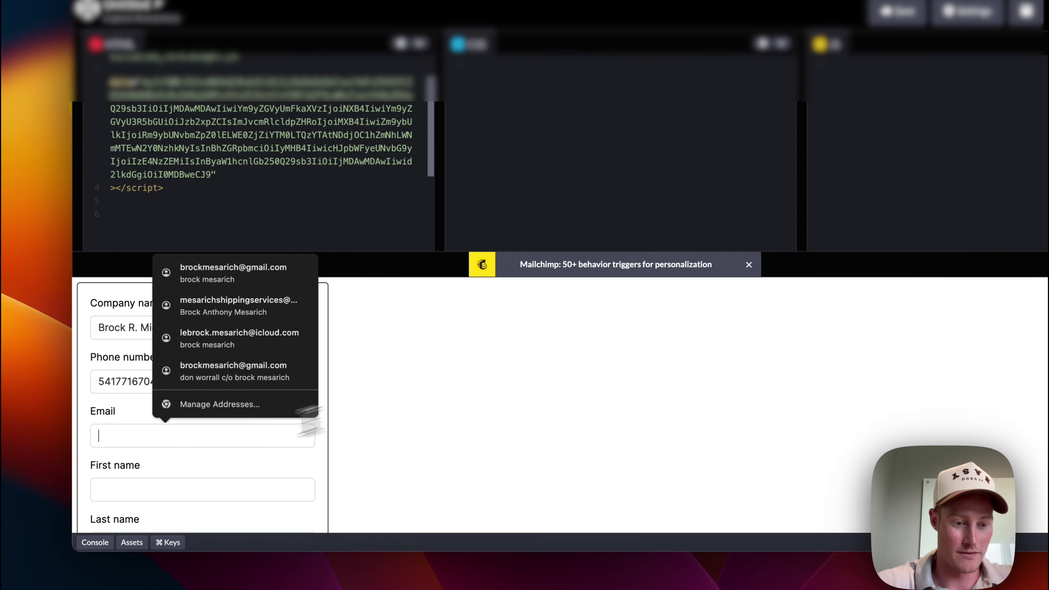
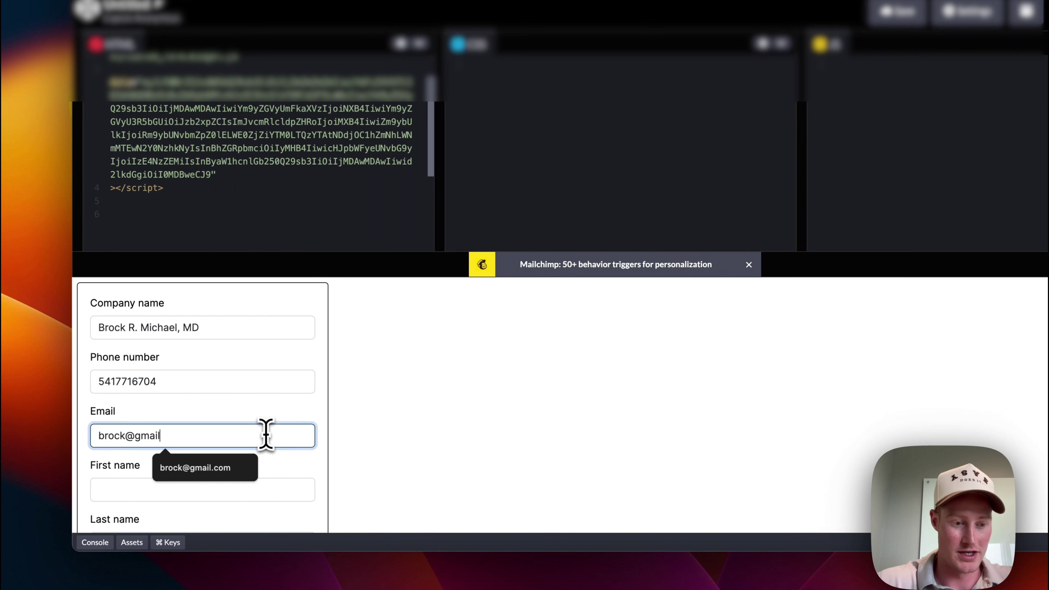
pyautogui.moveTo(267, 438); pyautogui.dragTo(66, 430)
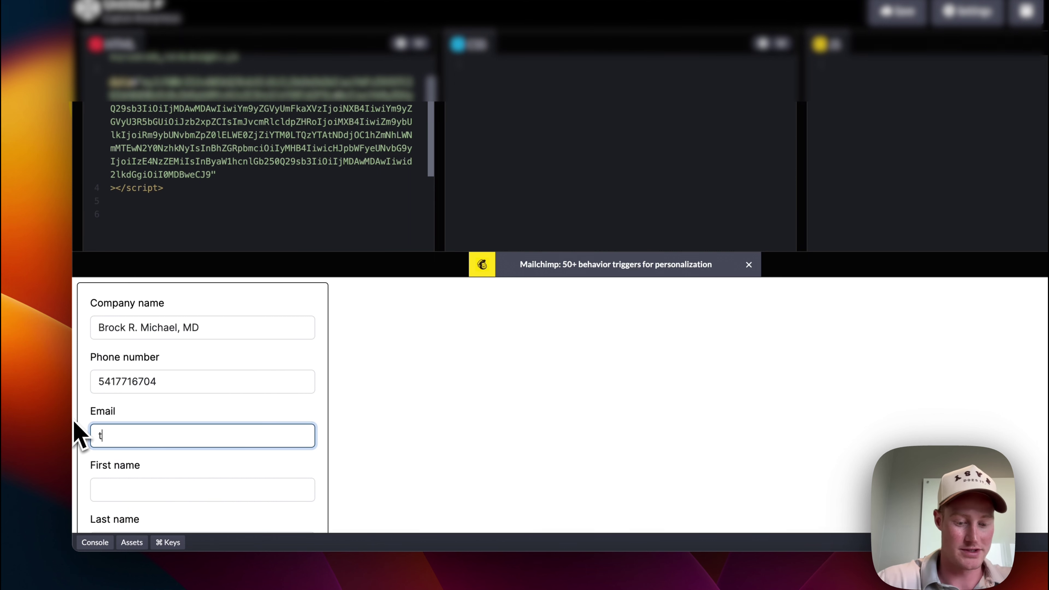
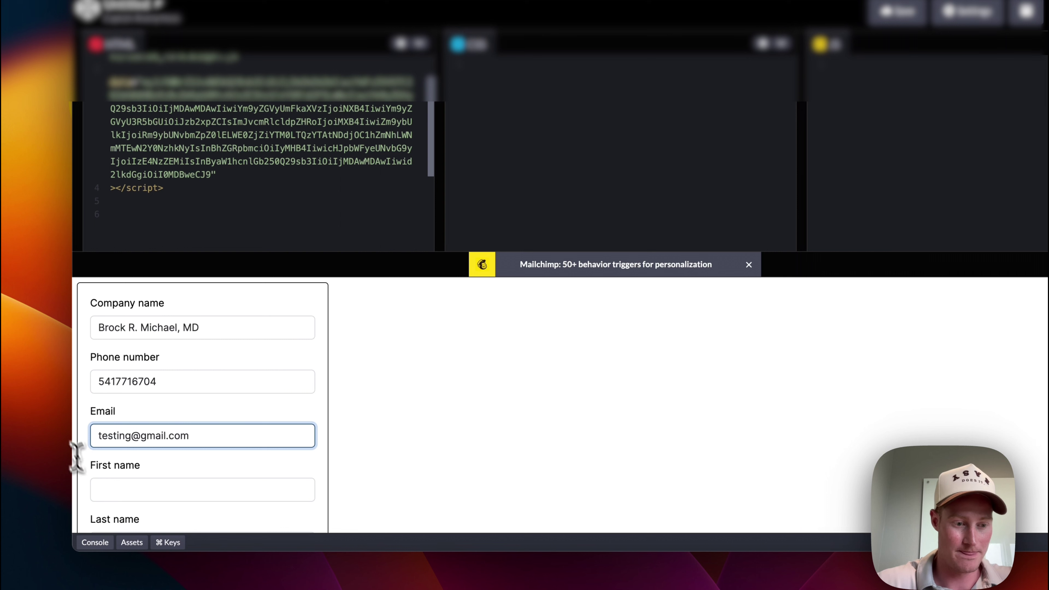
# - Enter a test first name and last name 'test', submit the form, and return to the Zapier zap
pyautogui.click(109, 490)
pyautogui.write('t')
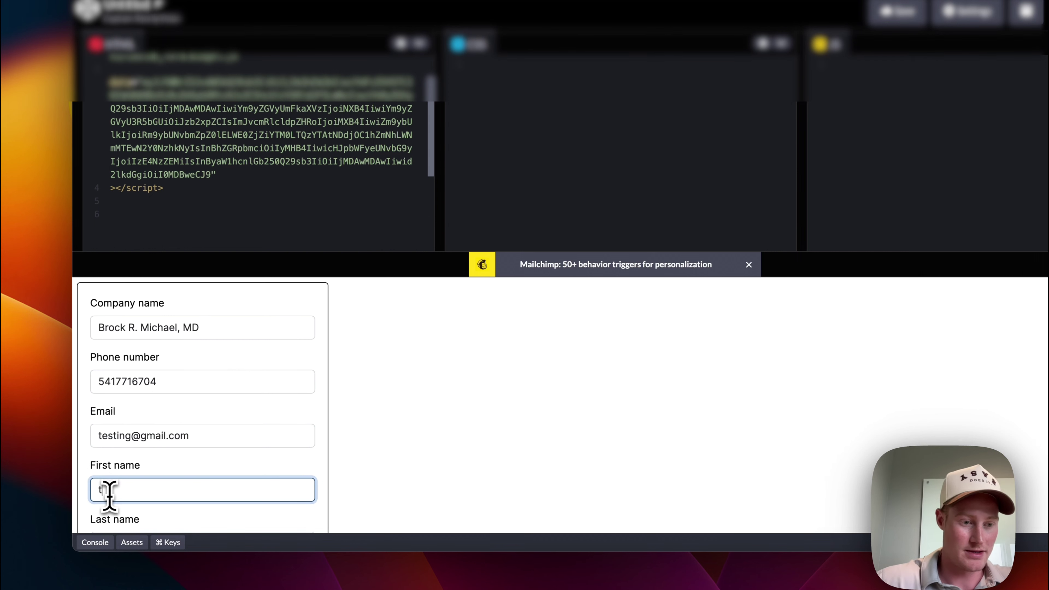
pyautogui.write('Brock')
pyautogui.scroll(-2, 103, 463)
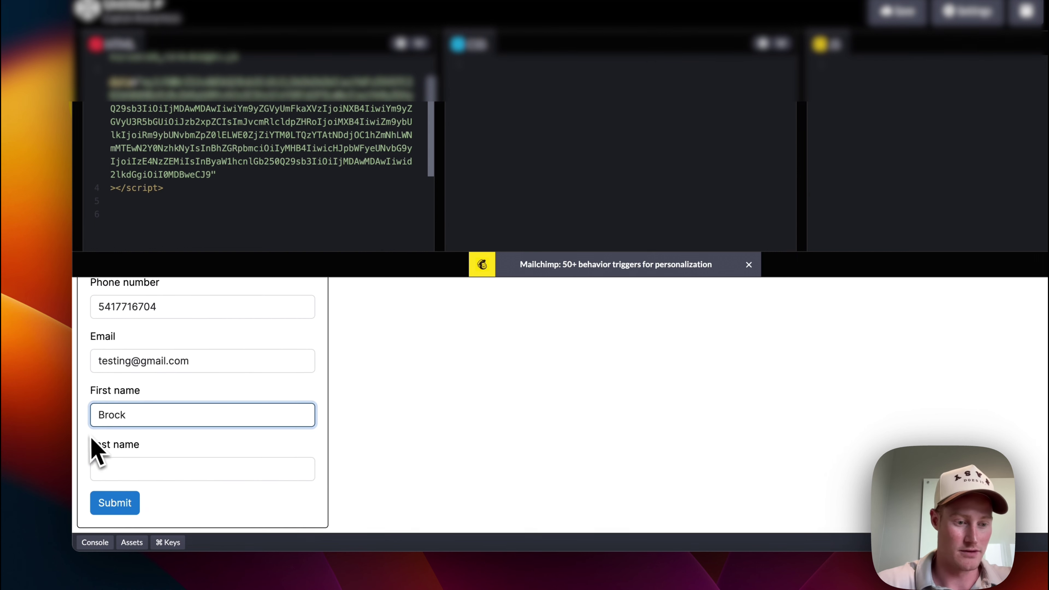
pyautogui.press('BackSpace')
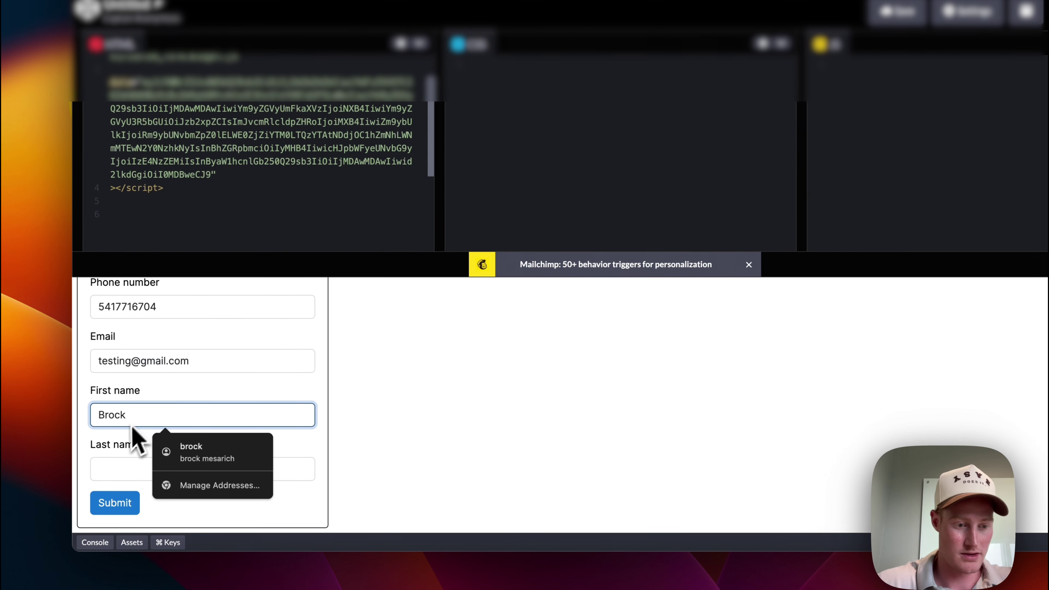
pyautogui.click(120, 466)
pyautogui.write('test')
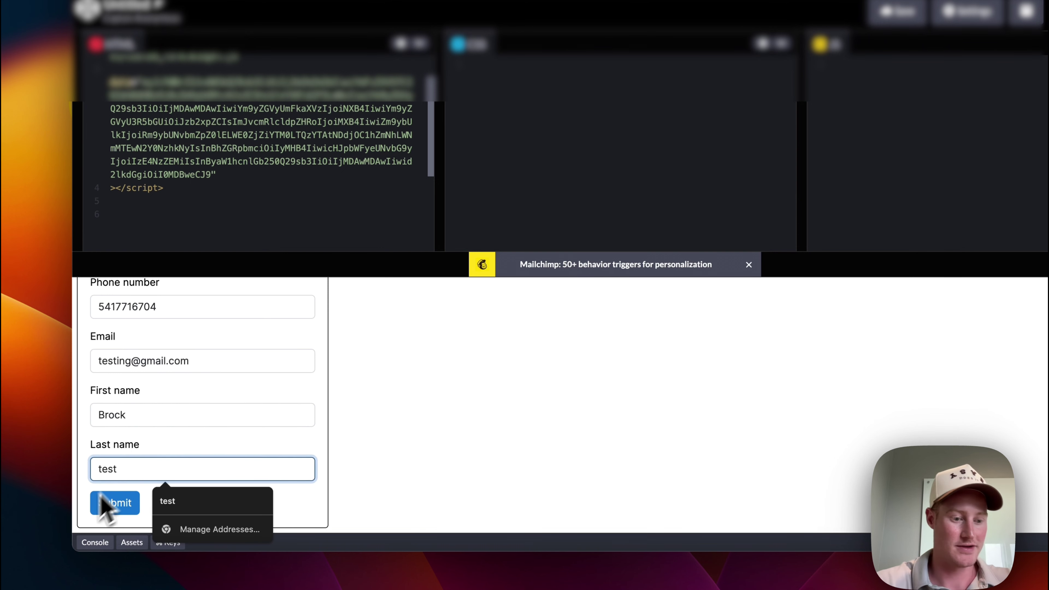
pyautogui.click(120, 503)
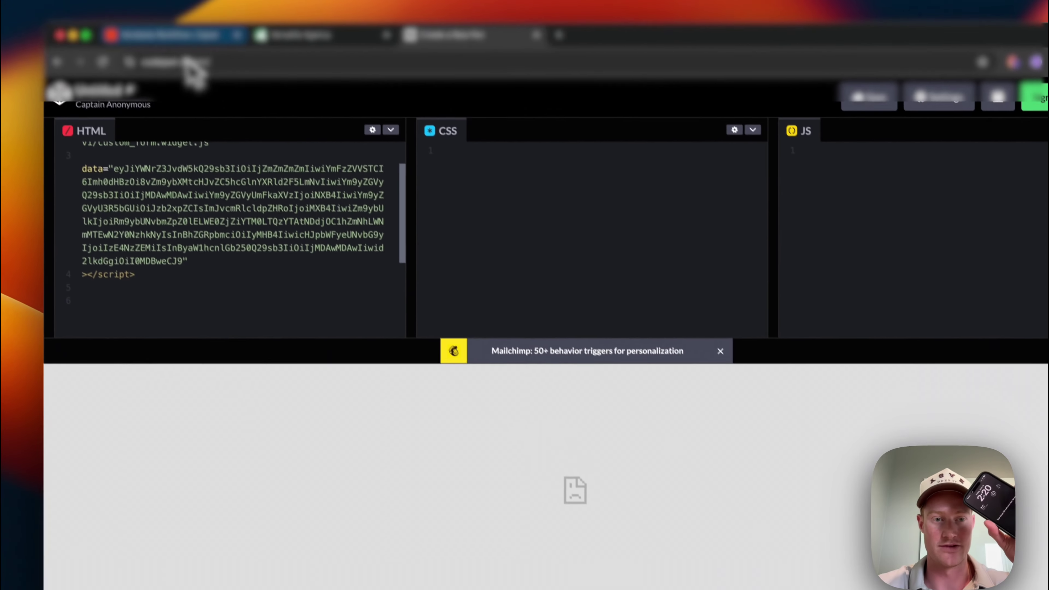
pyautogui.click(175, 35)
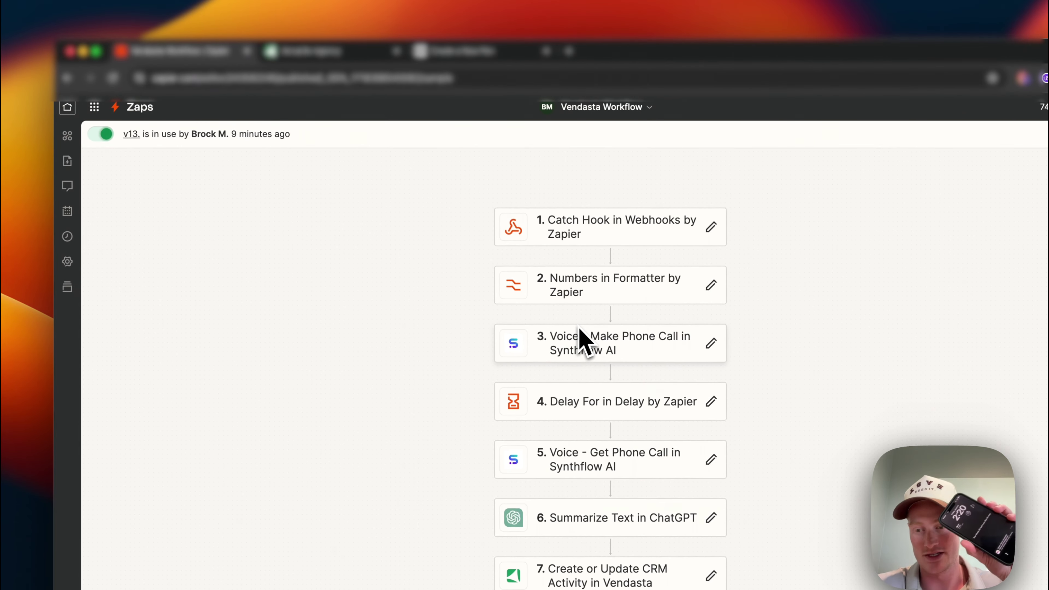